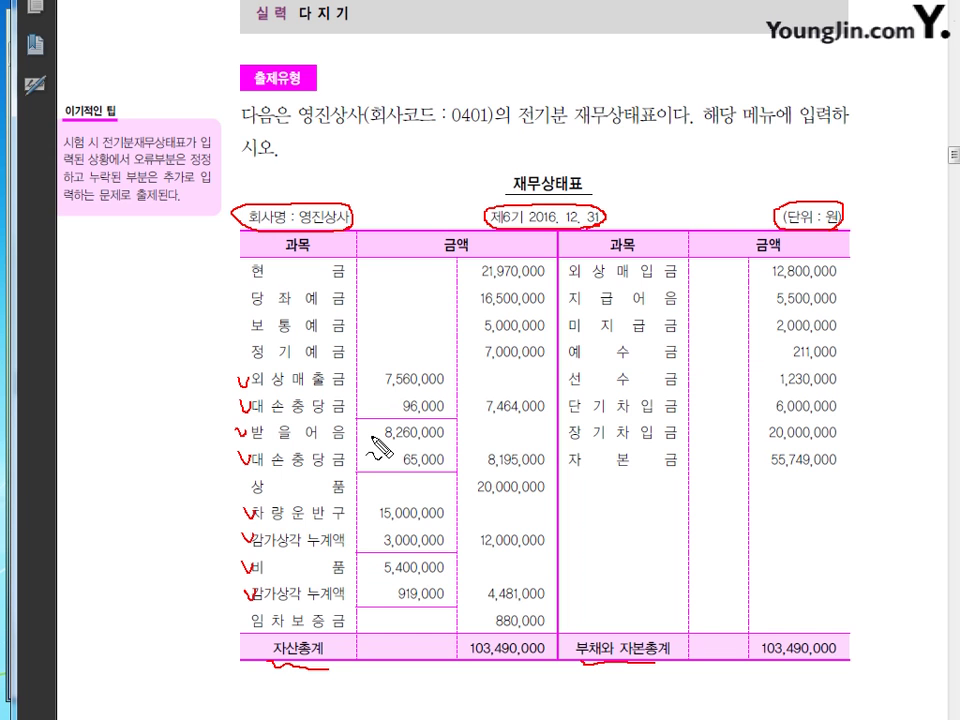
# Step: Clear the pen marks from the exercise's balance sheet and review it against the blank 전기분재무상태표 form
pyautogui.press('Escape')
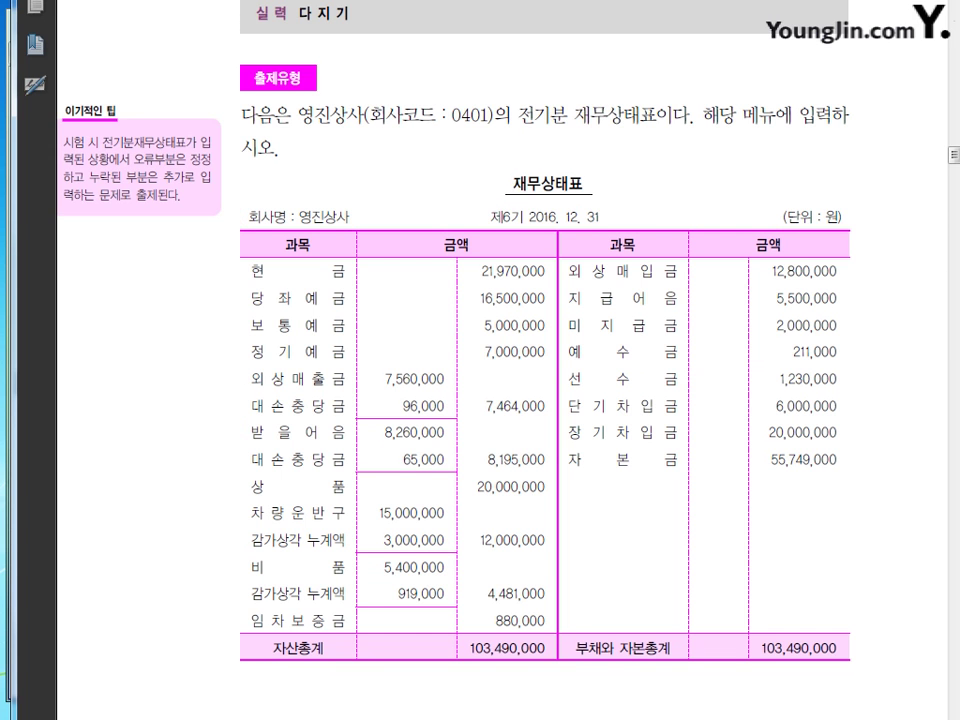
pyautogui.hotkey('alt', 'Tab')
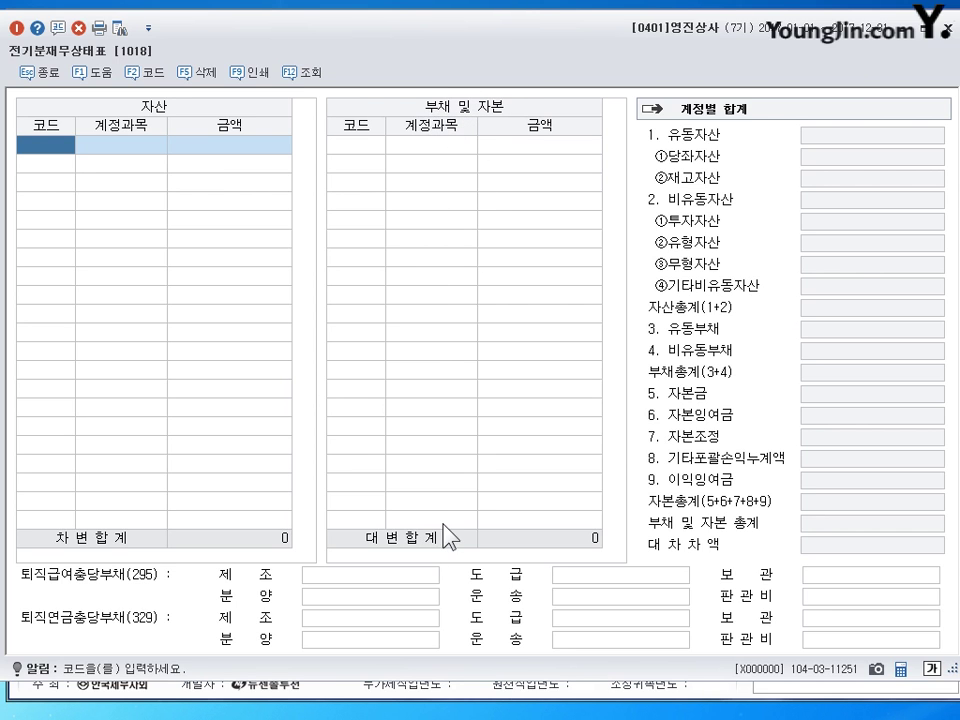
pyautogui.hotkey('alt', 'Tab')
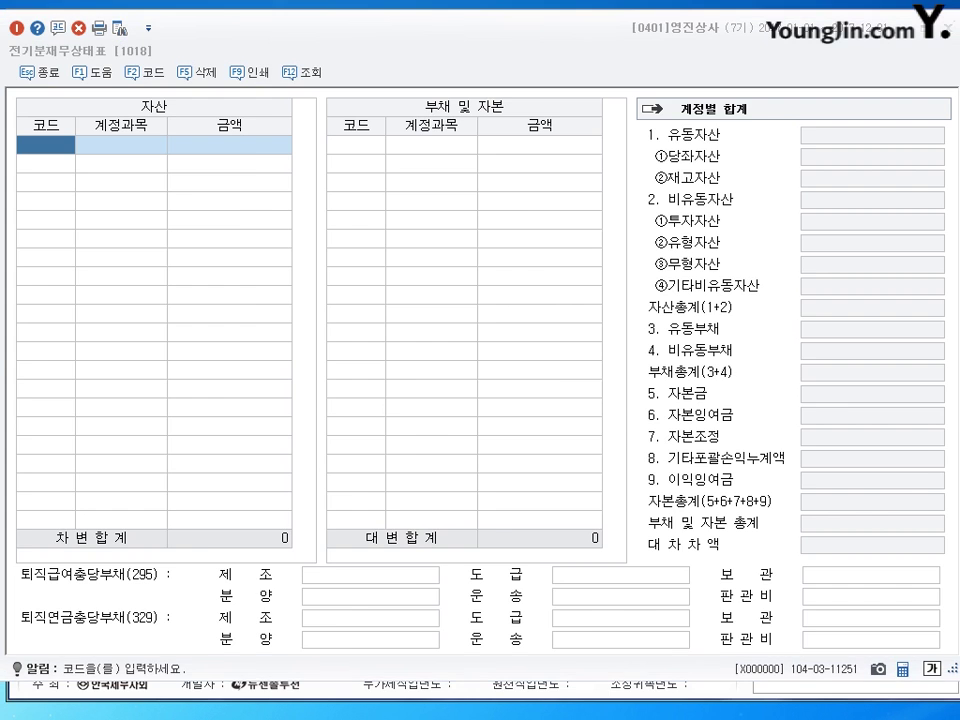
pyautogui.scroll(-1, 496, 495)
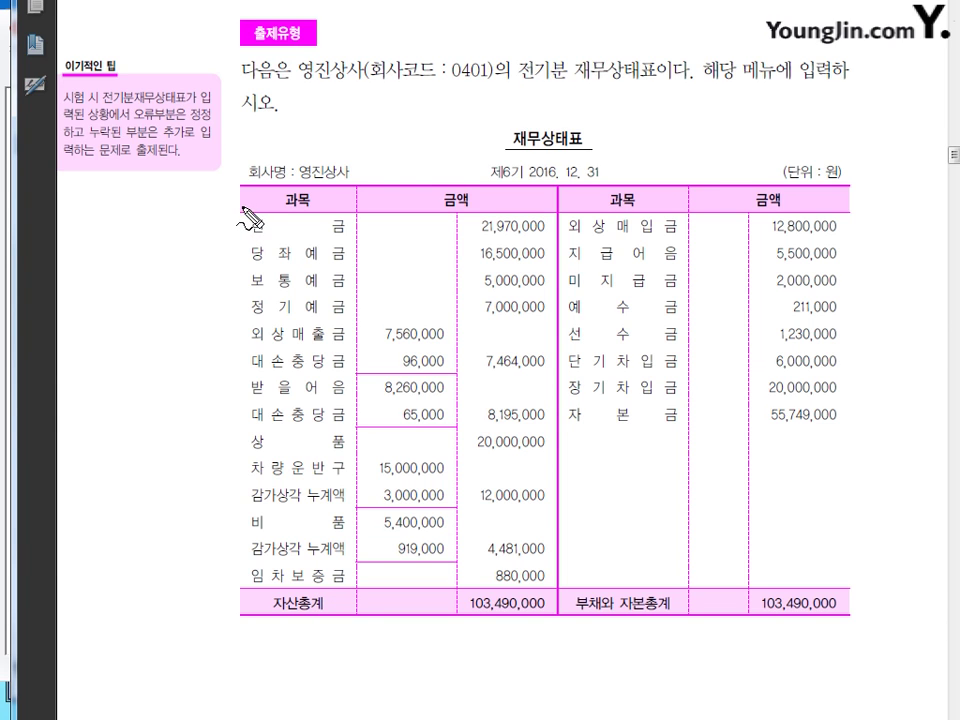
# Step: Handwrite the asset classes 유동자산, 당좌자산, 재고자산 and 비유동자산 over the account column, circle the title 재무상태표, and clear the marks
pyautogui.moveTo(231, 214)
pyautogui.mouseDown()
pyautogui.moveTo(264, 214)
pyautogui.moveTo(258, 236)
pyautogui.moveTo(266, 223)
pyautogui.moveTo(285, 222)
pyautogui.moveTo(260, 244)
pyautogui.mouseUp()
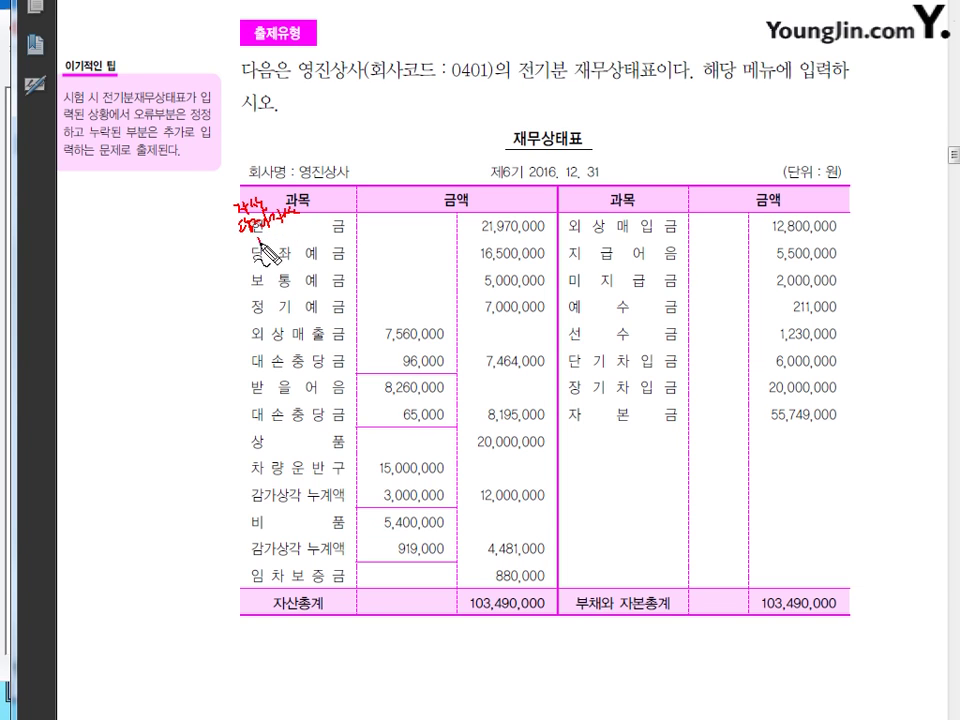
pyautogui.moveTo(238, 304)
pyautogui.mouseDown()
pyautogui.moveTo(297, 290)
pyautogui.moveTo(274, 322)
pyautogui.mouseUp()
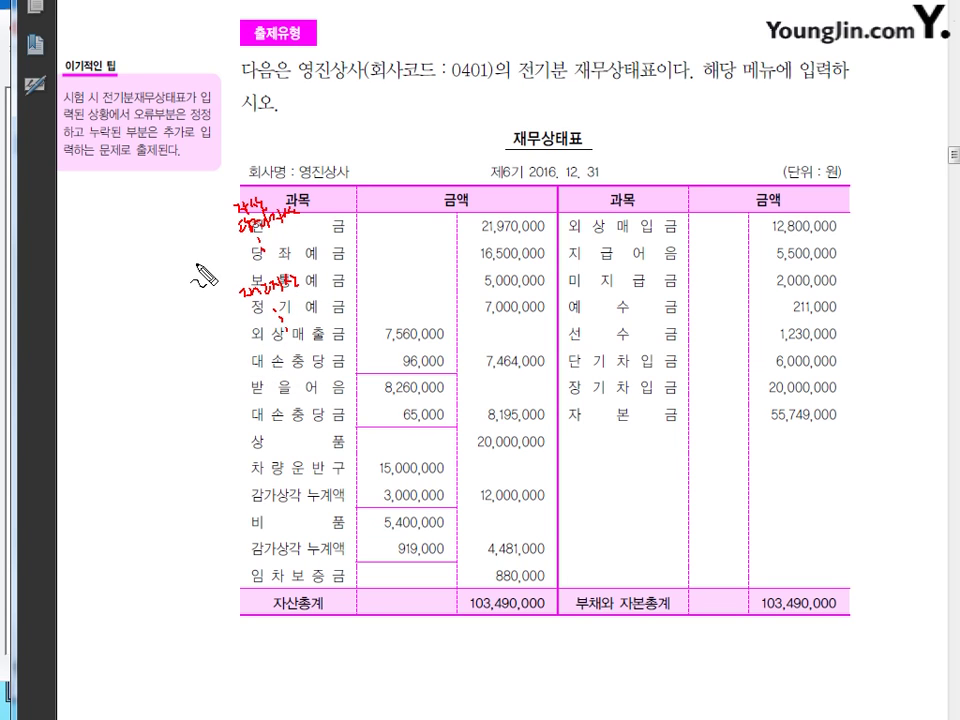
pyautogui.moveTo(212, 221)
pyautogui.mouseDown()
pyautogui.moveTo(213, 231)
pyautogui.moveTo(241, 219)
pyautogui.moveTo(245, 231)
pyautogui.moveTo(252, 226)
pyautogui.mouseUp()
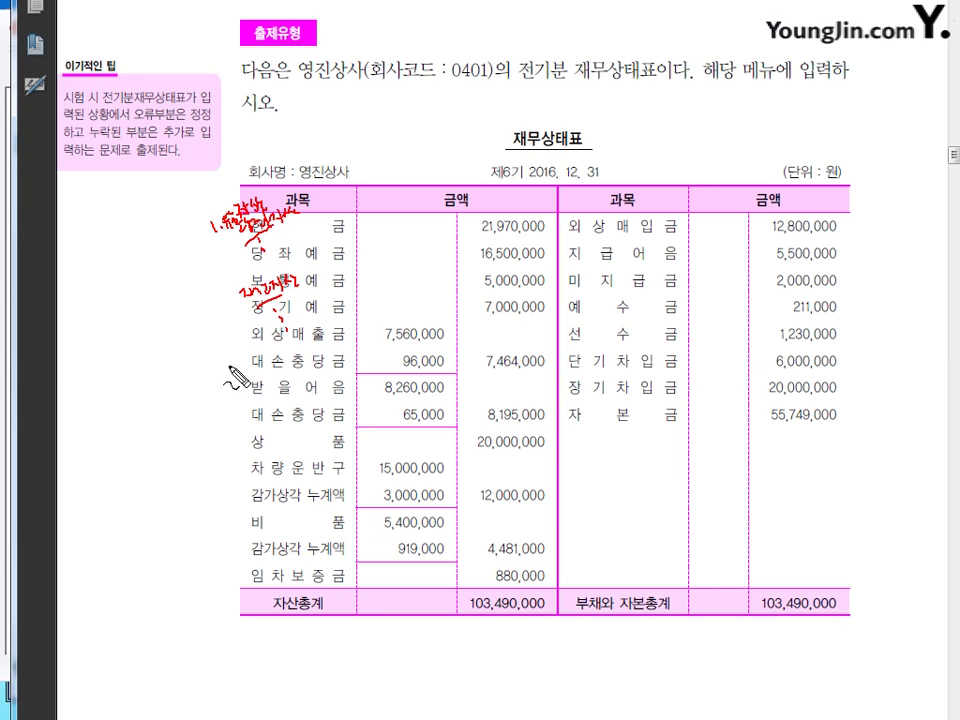
pyautogui.moveTo(229, 364)
pyautogui.mouseDown()
pyautogui.moveTo(324, 362)
pyautogui.moveTo(333, 380)
pyautogui.mouseUp()
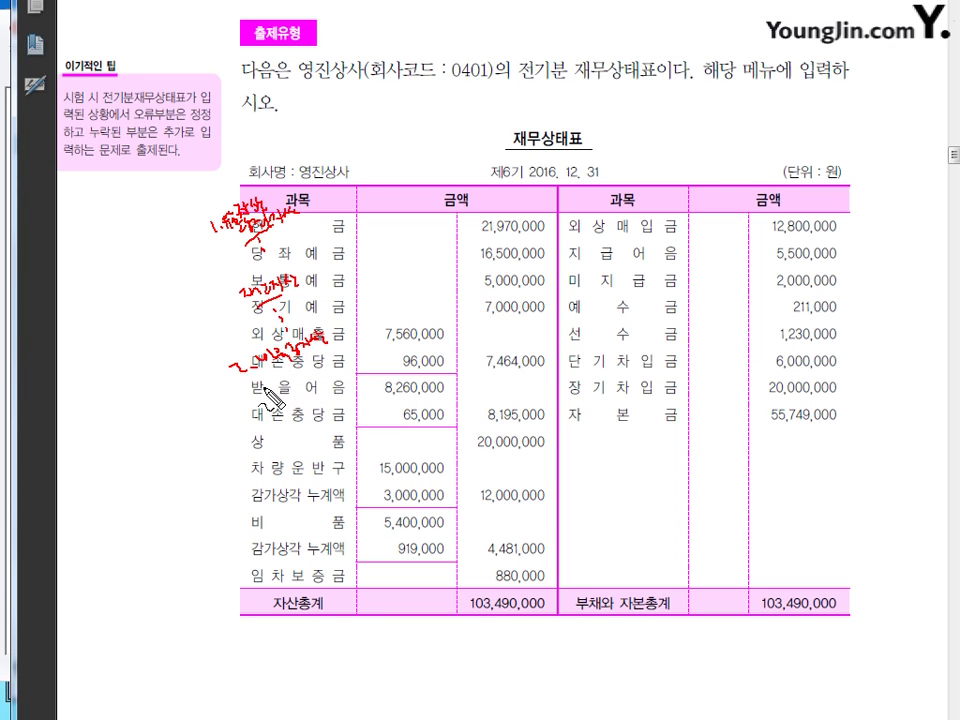
pyautogui.moveTo(268, 400); pyautogui.dragTo(297, 390)
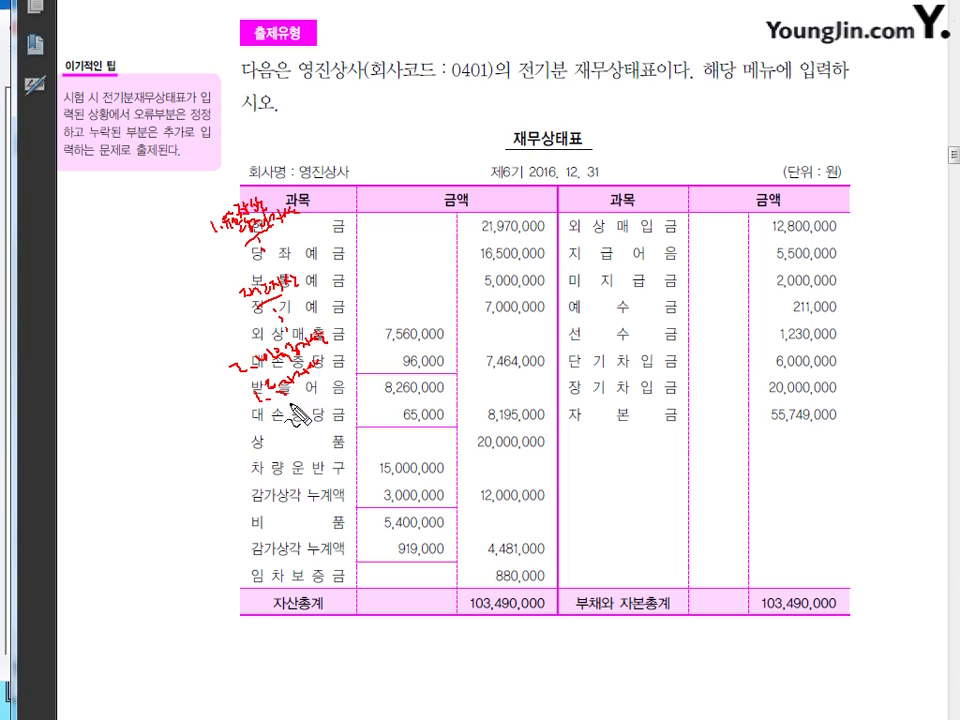
pyautogui.moveTo(274, 459)
pyautogui.mouseDown()
pyautogui.moveTo(296, 437)
pyautogui.moveTo(310, 446)
pyautogui.moveTo(300, 410)
pyautogui.moveTo(333, 462)
pyautogui.mouseUp()
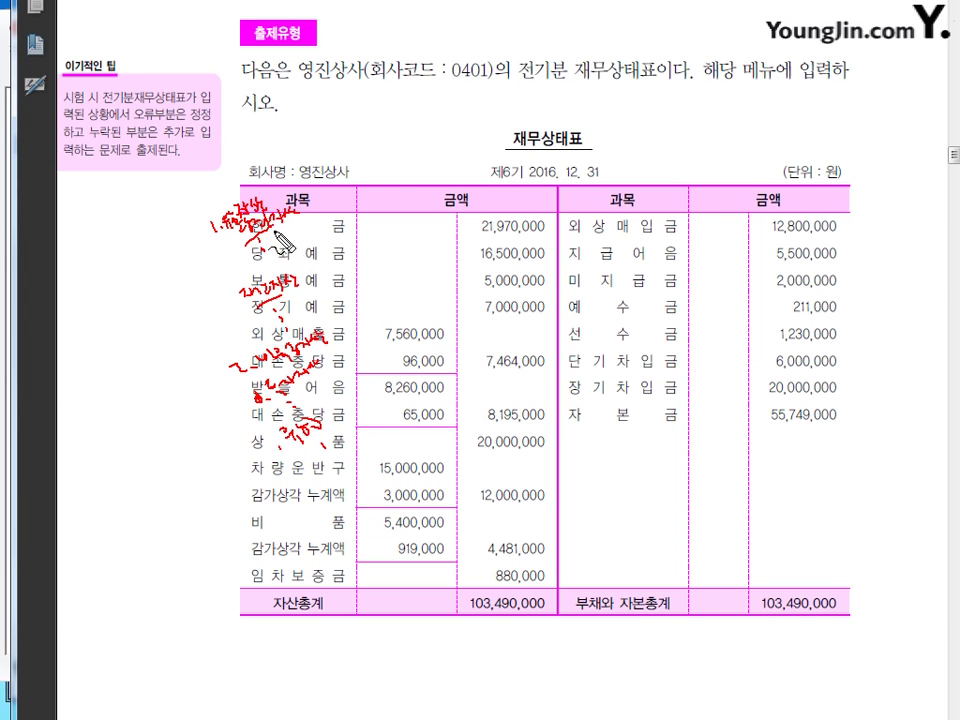
pyautogui.moveTo(211, 218); pyautogui.dragTo(214, 230)
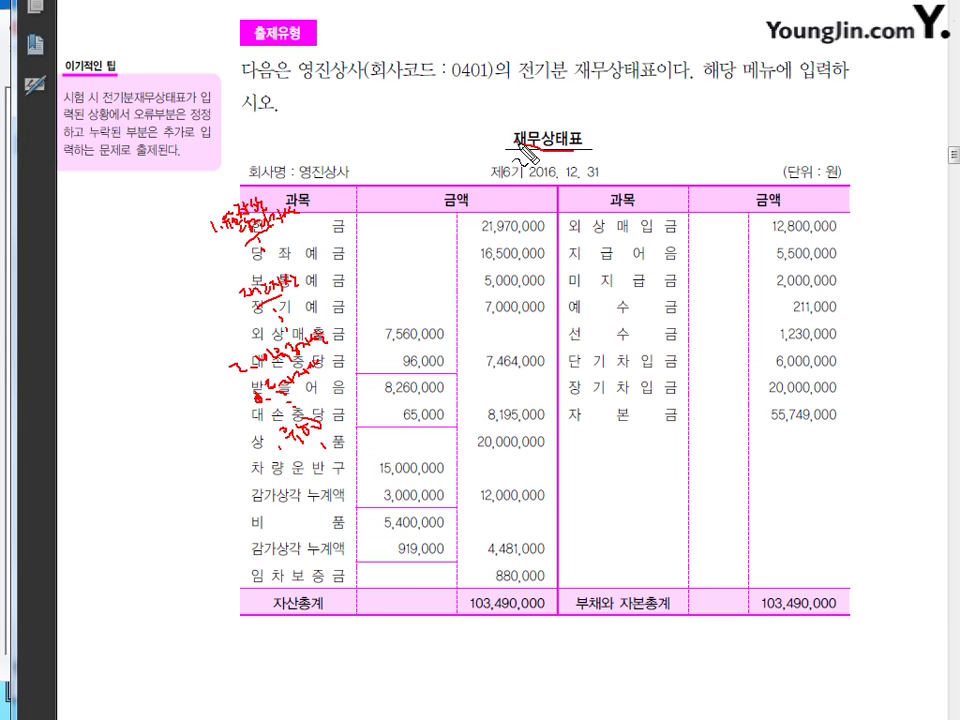
pyautogui.moveTo(503, 135)
pyautogui.mouseDown()
pyautogui.moveTo(557, 116)
pyautogui.moveTo(561, 141)
pyautogui.moveTo(521, 146)
pyautogui.moveTo(575, 141)
pyautogui.moveTo(523, 145)
pyautogui.moveTo(525, 158)
pyautogui.mouseUp()
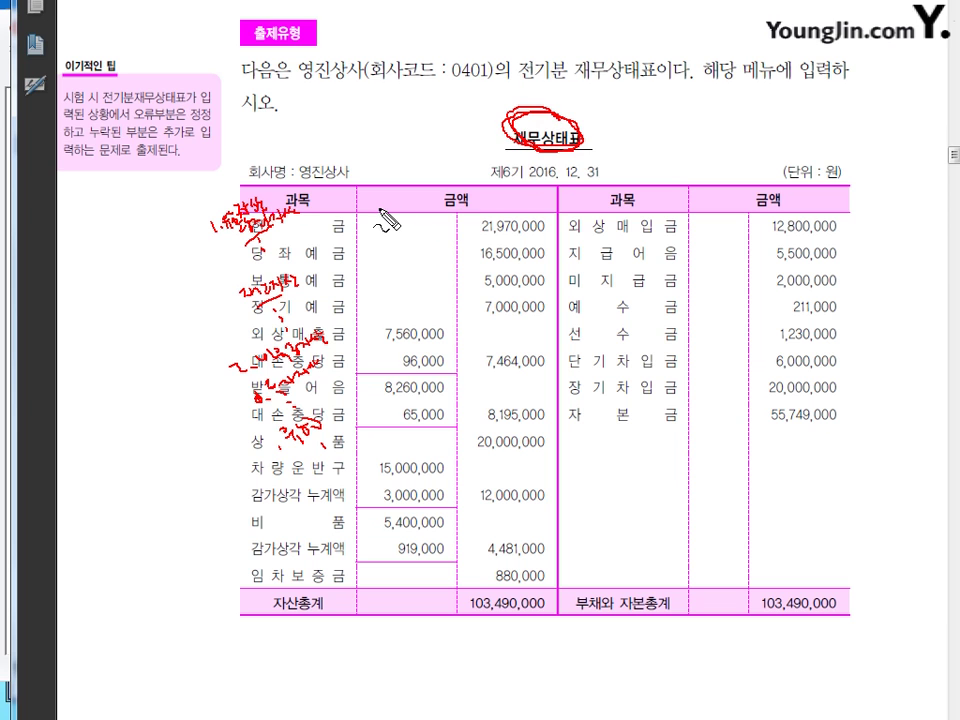
pyautogui.press('Escape')
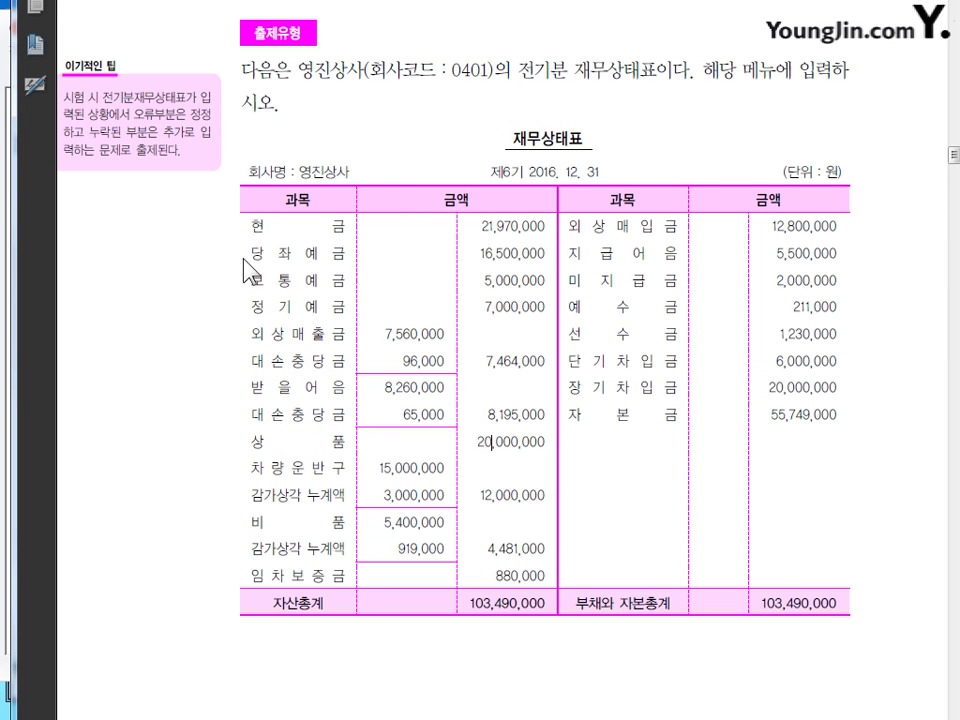
# Step: Compare the blank 전기분재무상태표 form with the exercise's balance sheet accounts and return to the form in the accounting program
pyautogui.hotkey('alt', 'Tab')
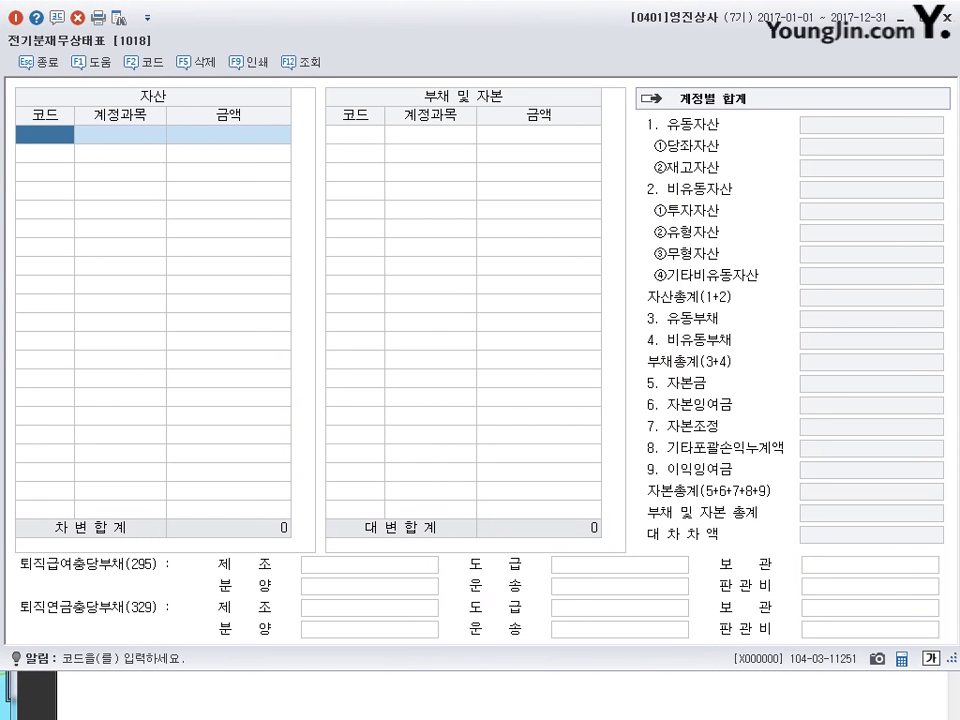
pyautogui.hotkey('alt', 'Tab')
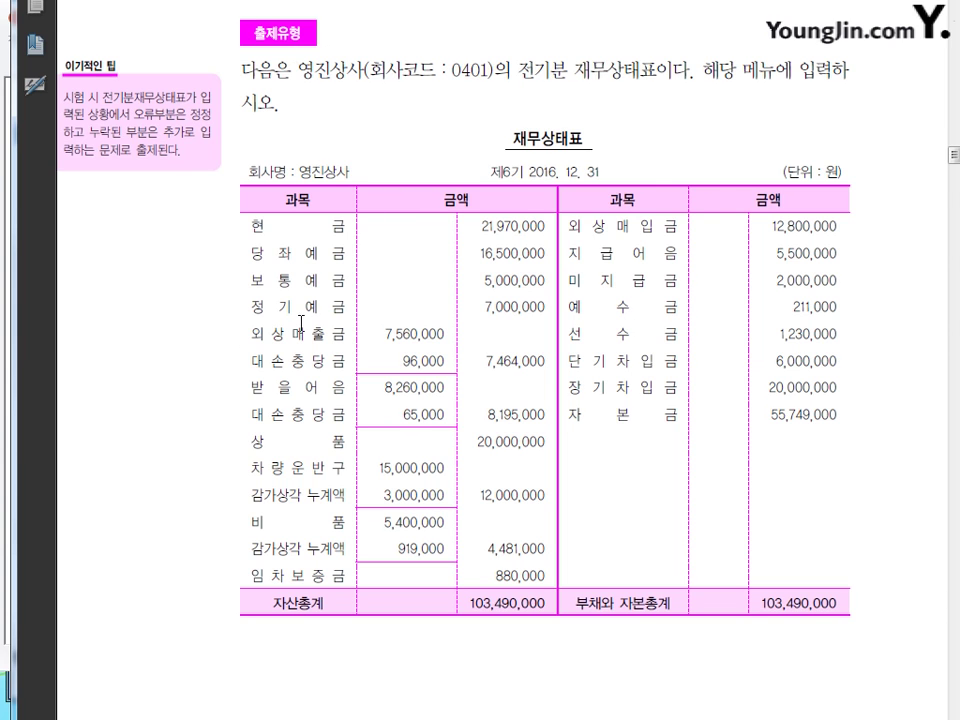
pyautogui.click(487, 441)
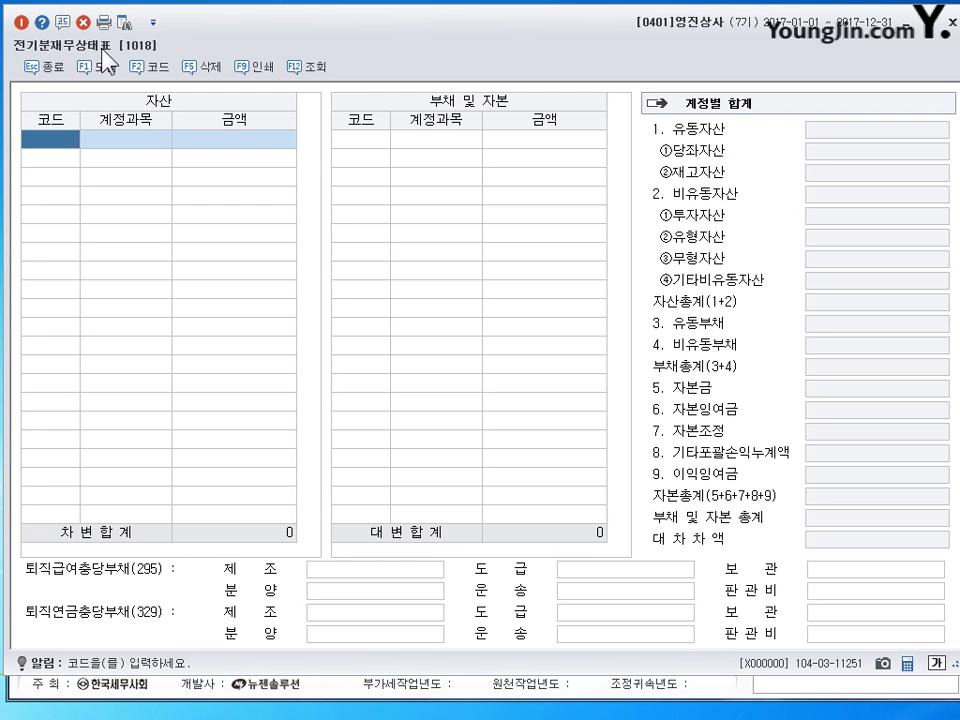
pyautogui.write('현ㄱ')
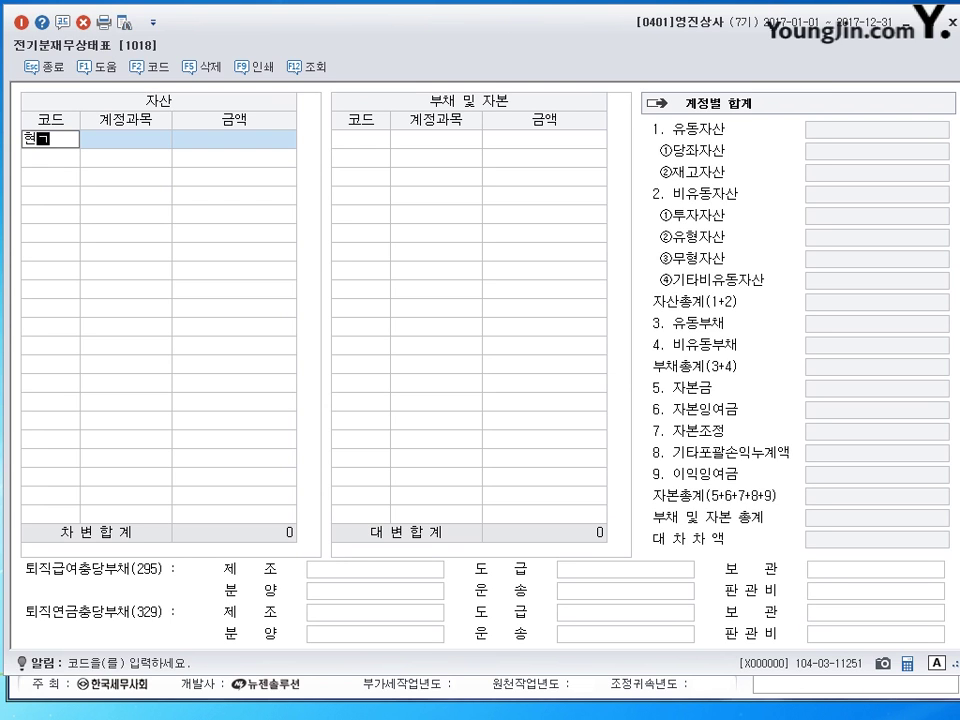
pyautogui.write('금')
pyautogui.press('BackSpace')
pyautogui.press('BackSpace')
pyautogui.press('BackSpace')
pyautogui.press('Return')
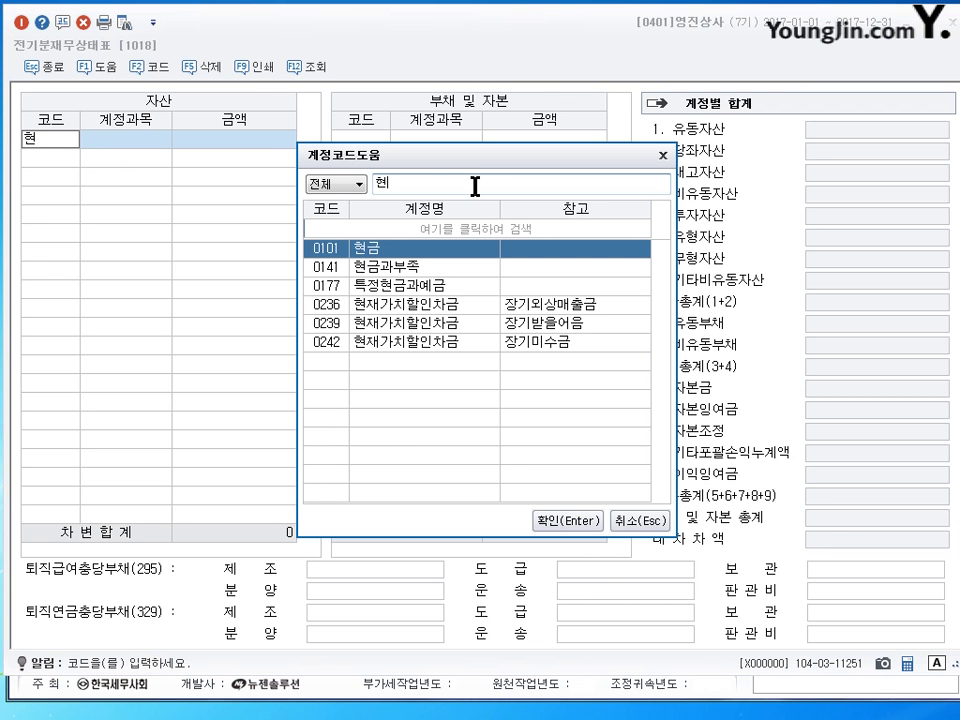
pyautogui.click(636, 520)
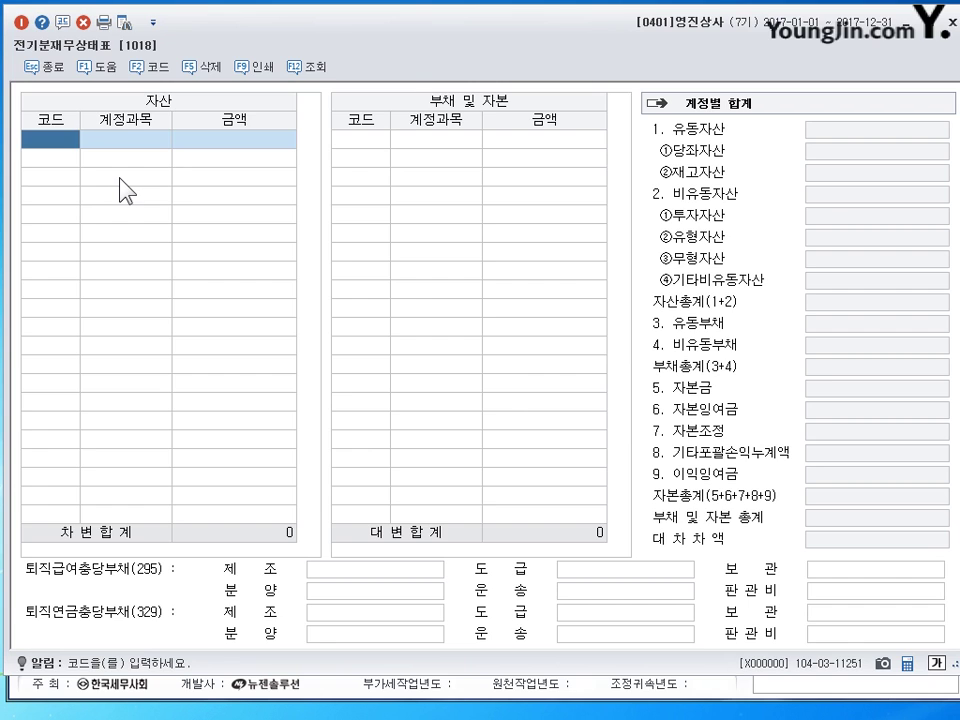
# Step: Enter the account 현금 in the first assets row with an amount of 21,970,000
pyautogui.write('현금')
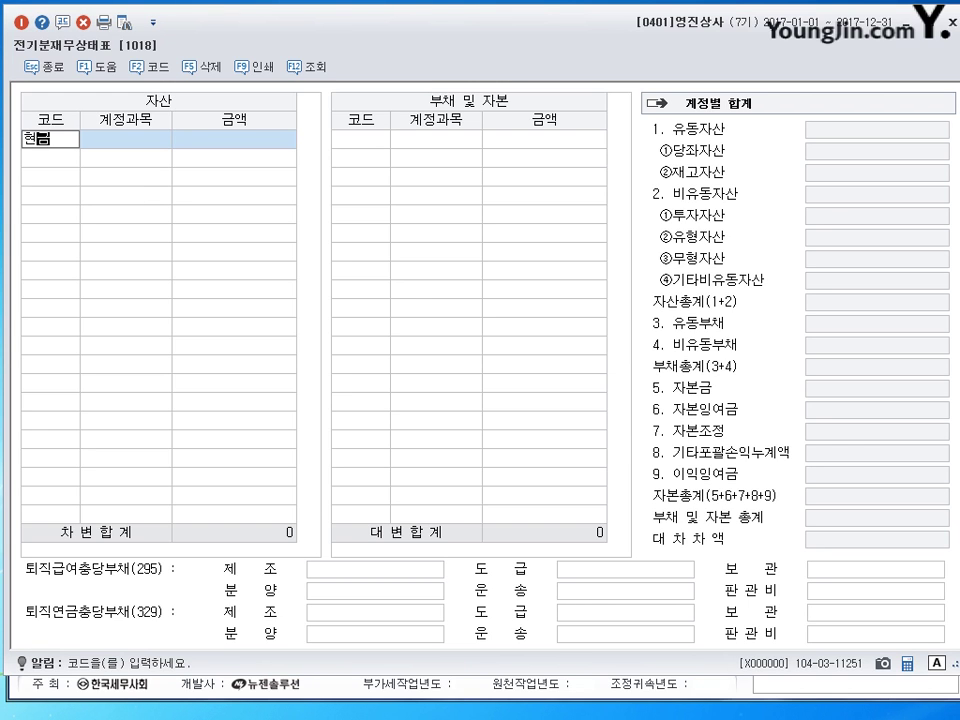
pyautogui.press('Return')
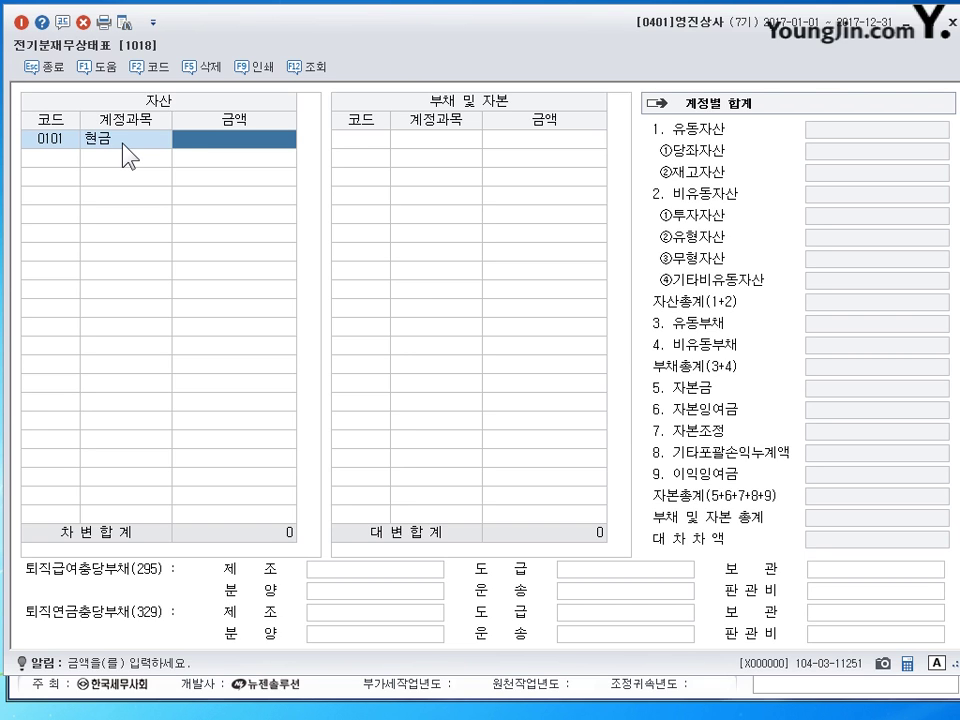
pyautogui.write('21,97')
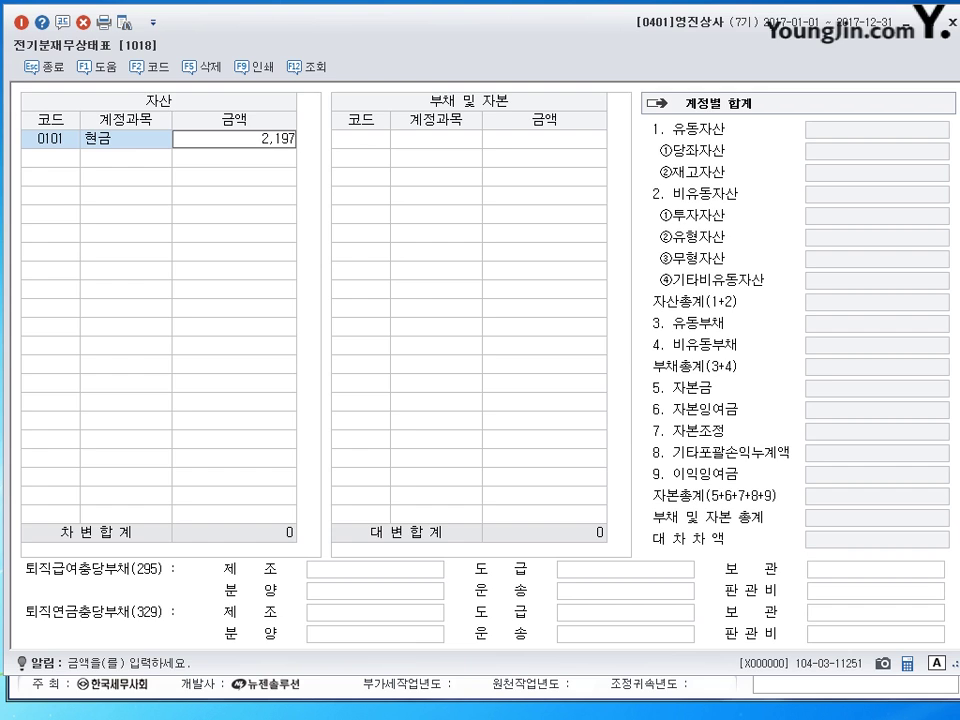
pyautogui.write('0,')
pyautogui.write('000')
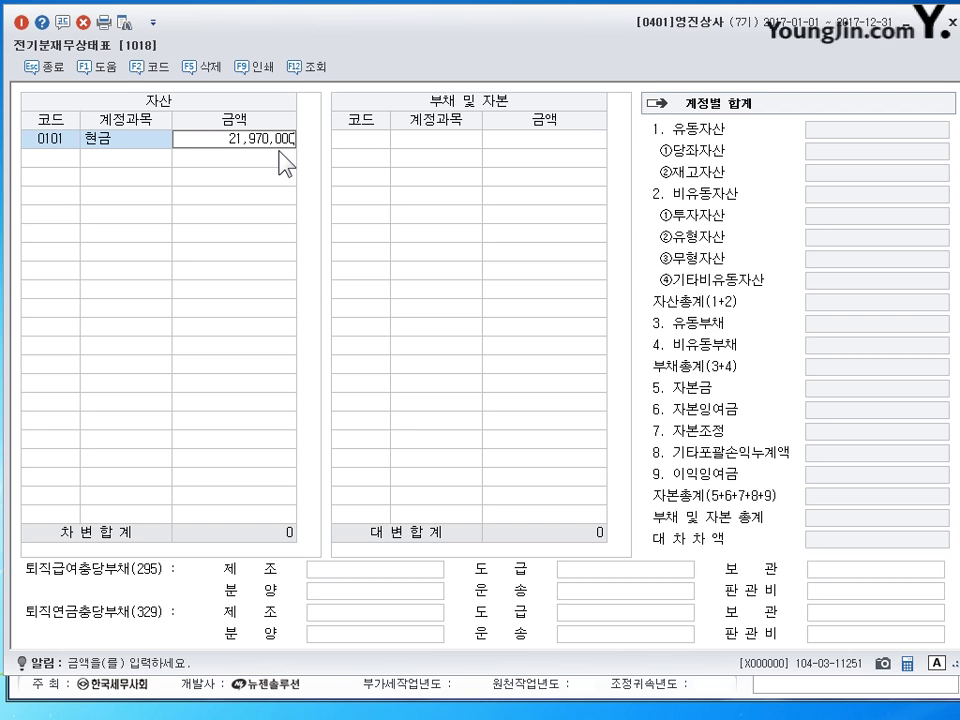
pyautogui.press('Return')
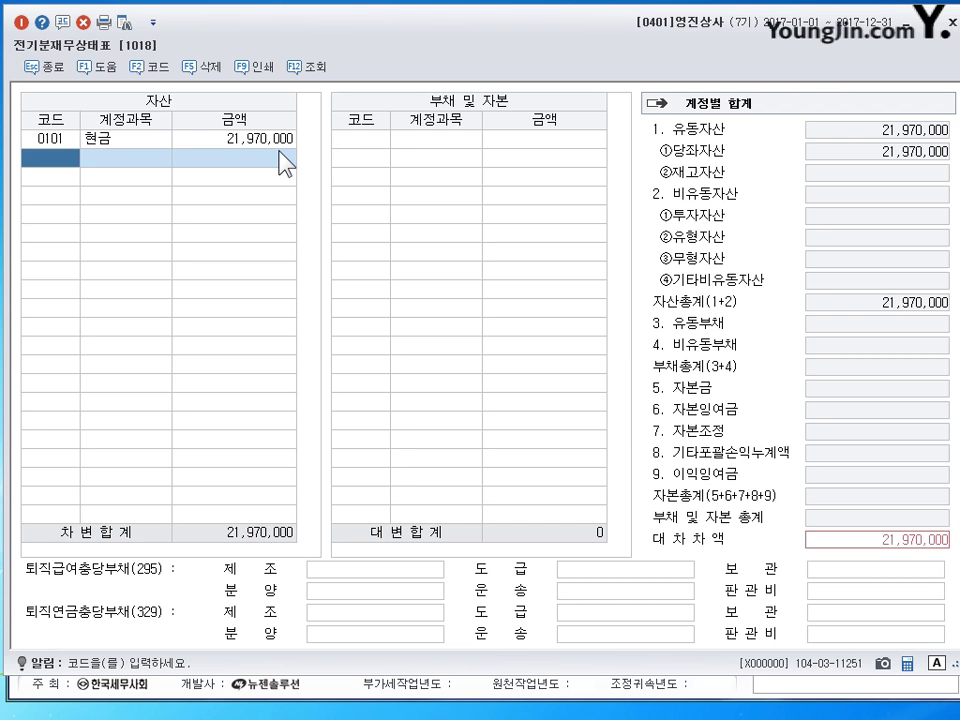
# Step: Add account code 102 (당좌예금) to the assets with an amount of 16,500,000
pyautogui.write('102')
pyautogui.press('Return')
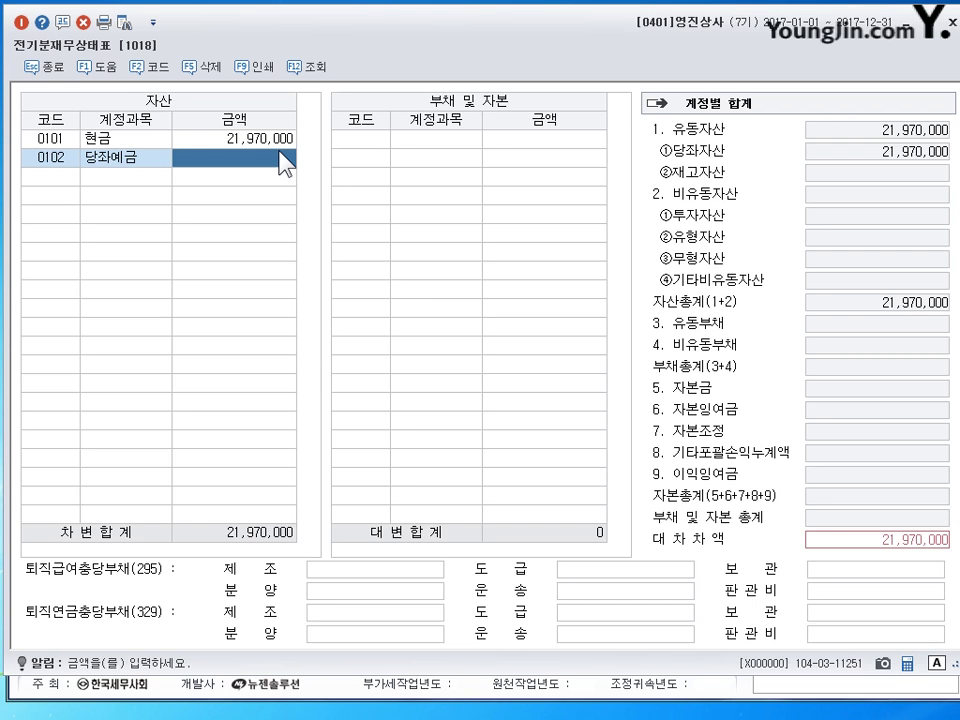
pyautogui.write('16')
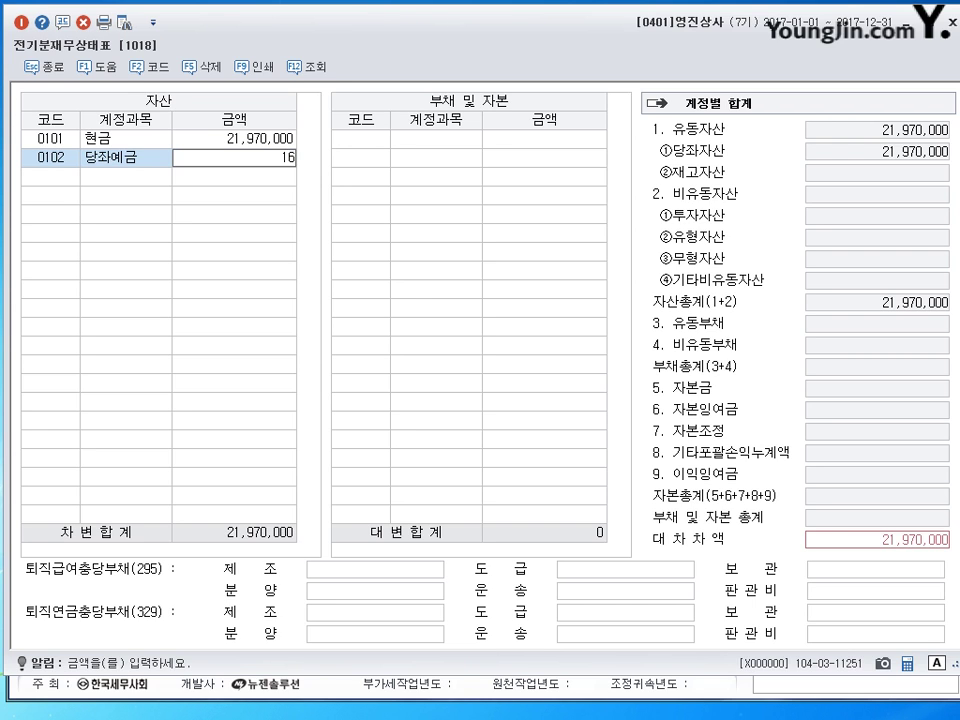
pyautogui.write(',500,000')
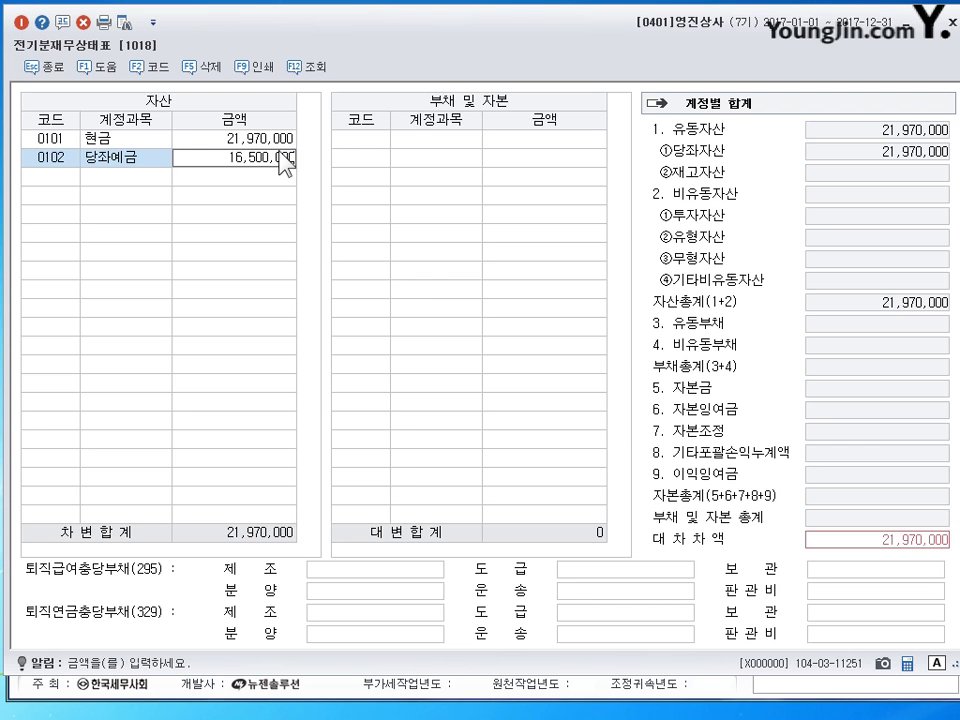
pyautogui.press('Return')
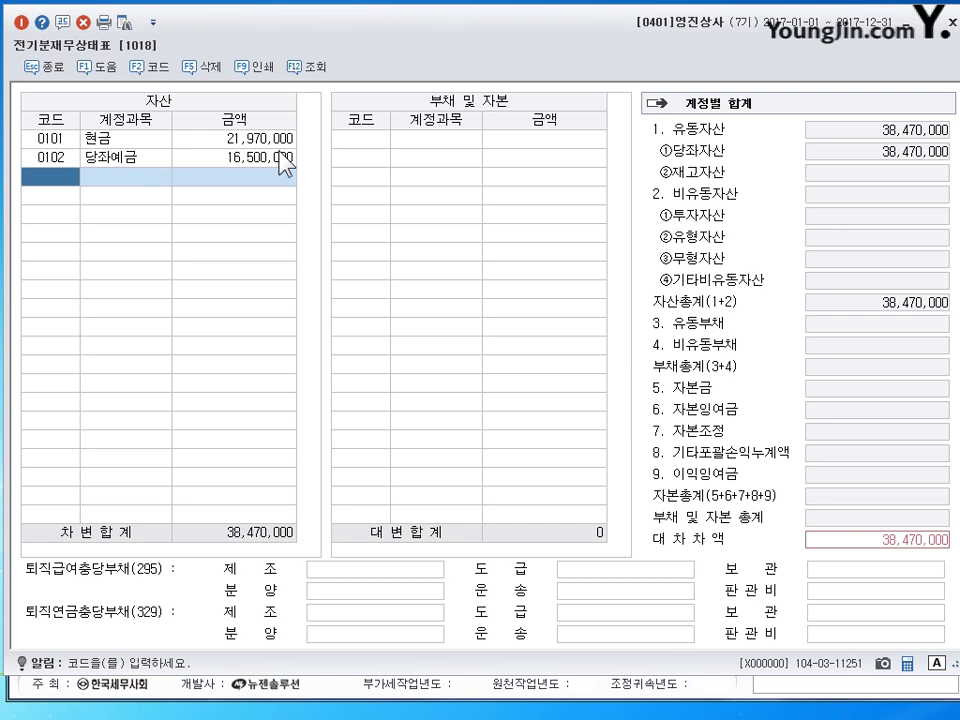
# Step: Add the account 보통예금 to the assets with an amount of 5,000,000
pyautogui.write('보토')
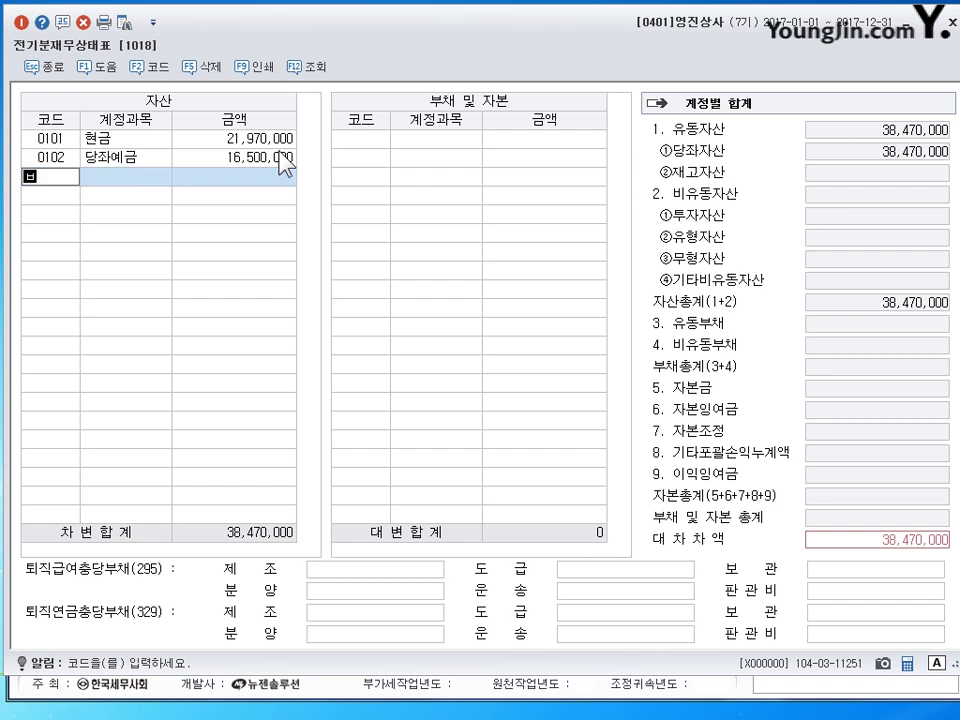
pyautogui.write('ㅇ')
pyautogui.press('Return')
pyautogui.press('Return')
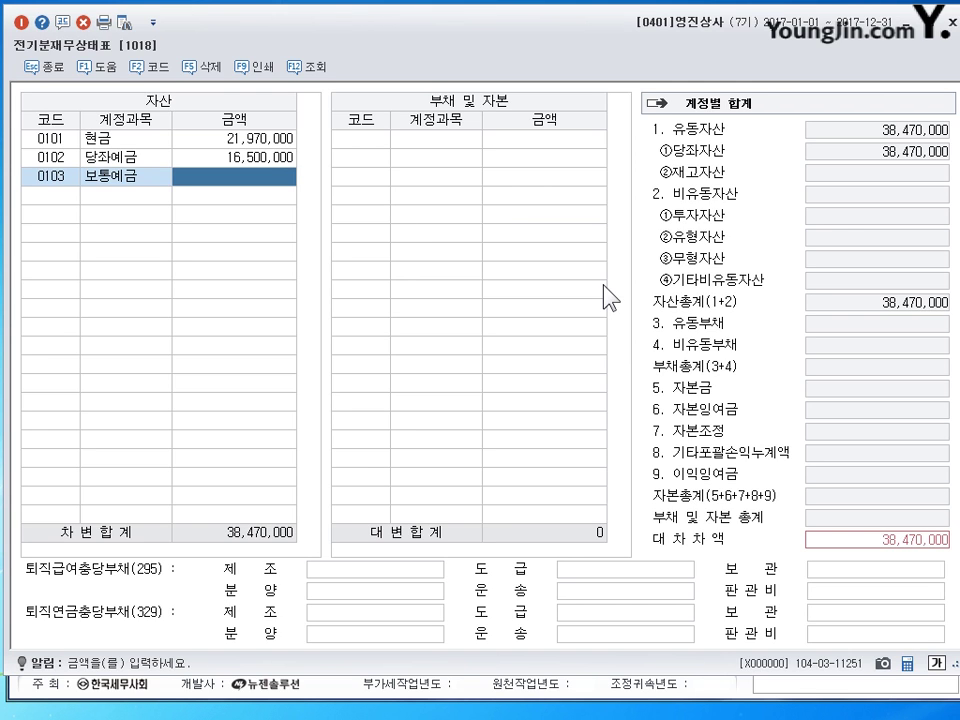
pyautogui.write('5000000')
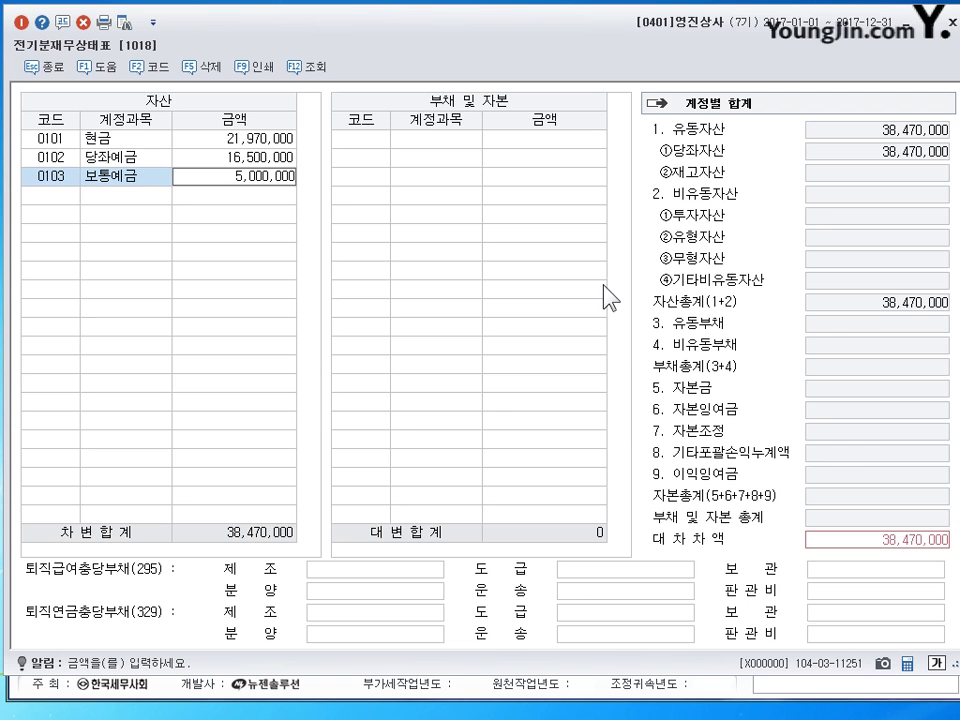
pyautogui.press('Return')
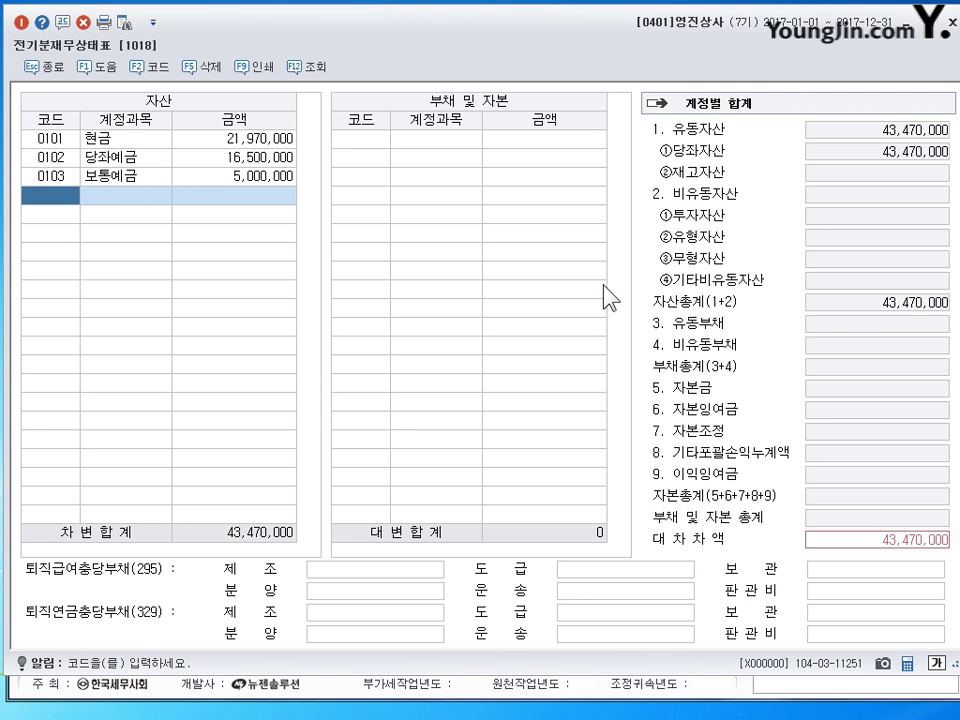
# Step: Add the account 정기예금 to the assets with an amount of 7,000,000
pyautogui.write('정기')
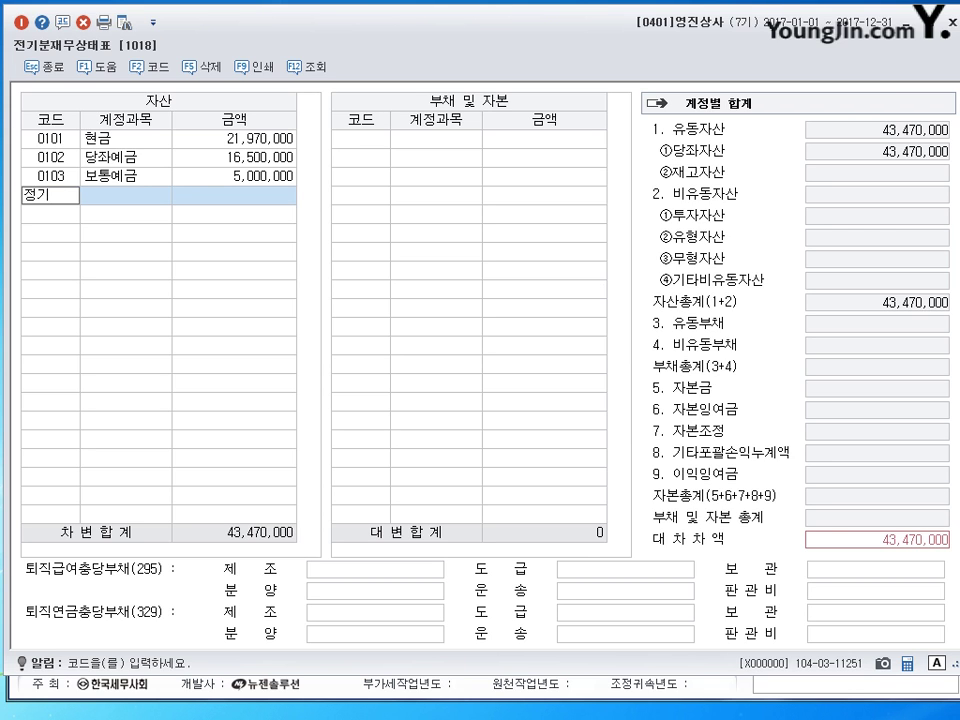
pyautogui.press('Return')
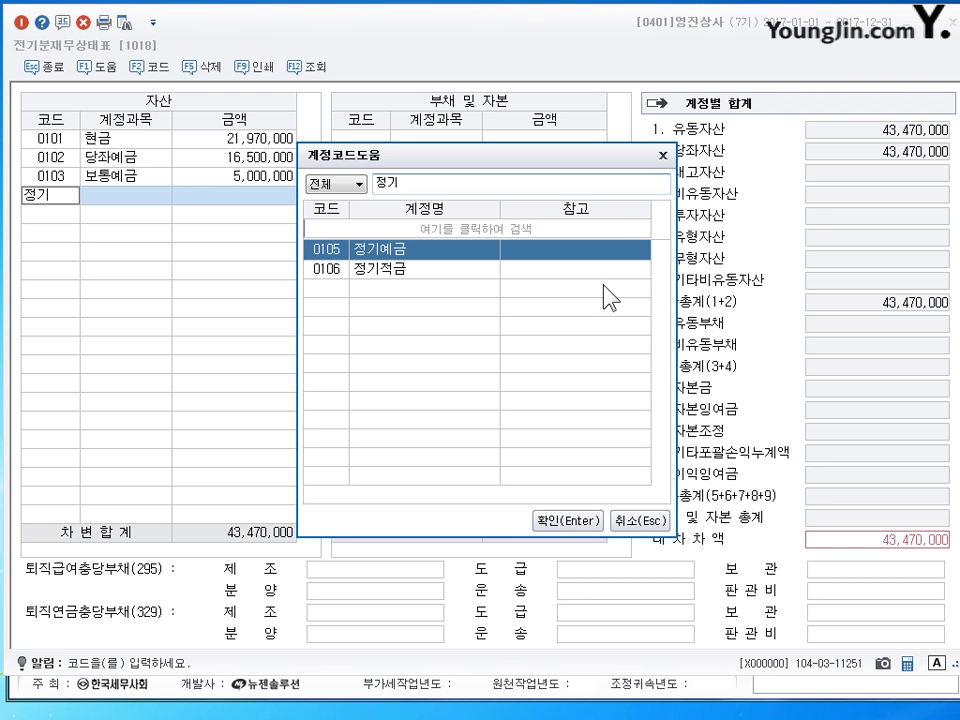
pyautogui.press('Return')
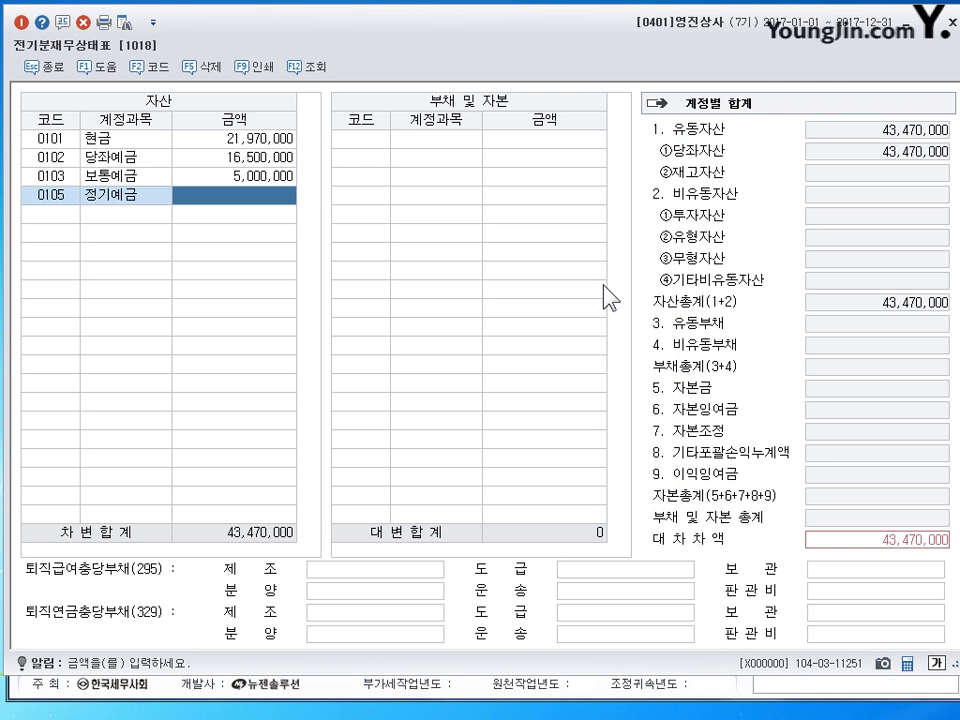
pyautogui.write('7000000')
pyautogui.press('Return')
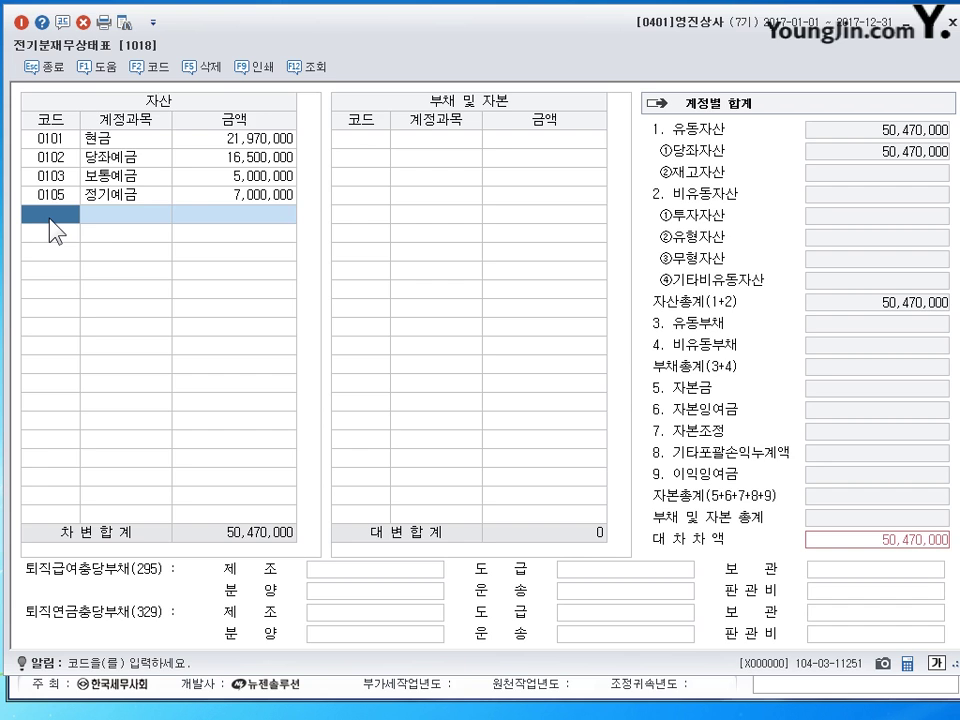
# Step: Add the account 외상매출금 in the next assets row with an amount of 7,560,000
pyautogui.click(50, 222)
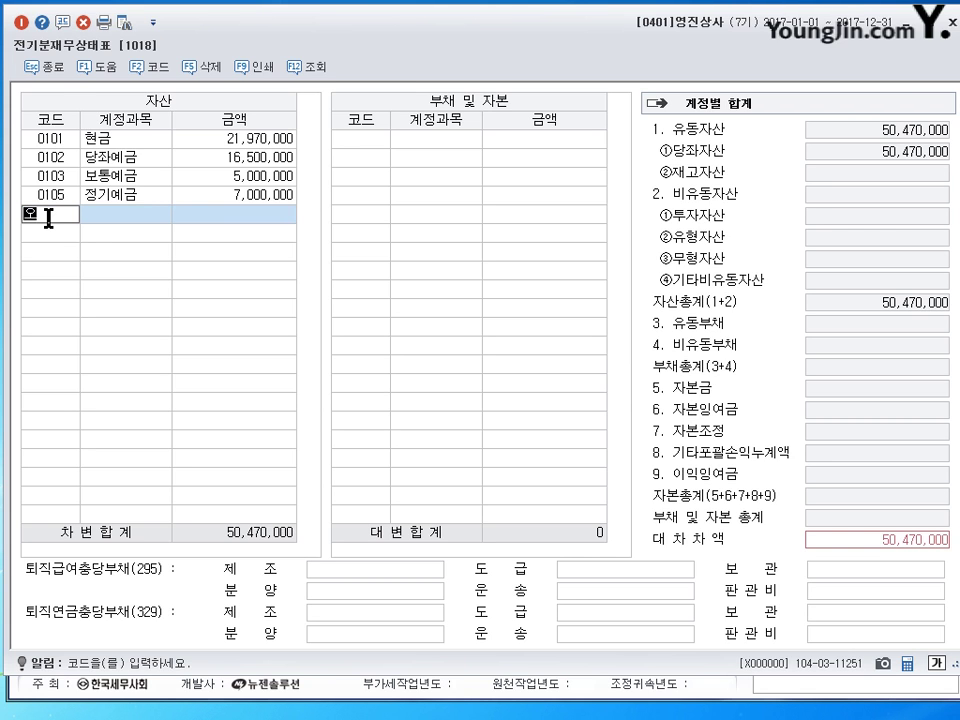
pyautogui.write('외상')
pyautogui.press('Return')
pyautogui.press('Return')
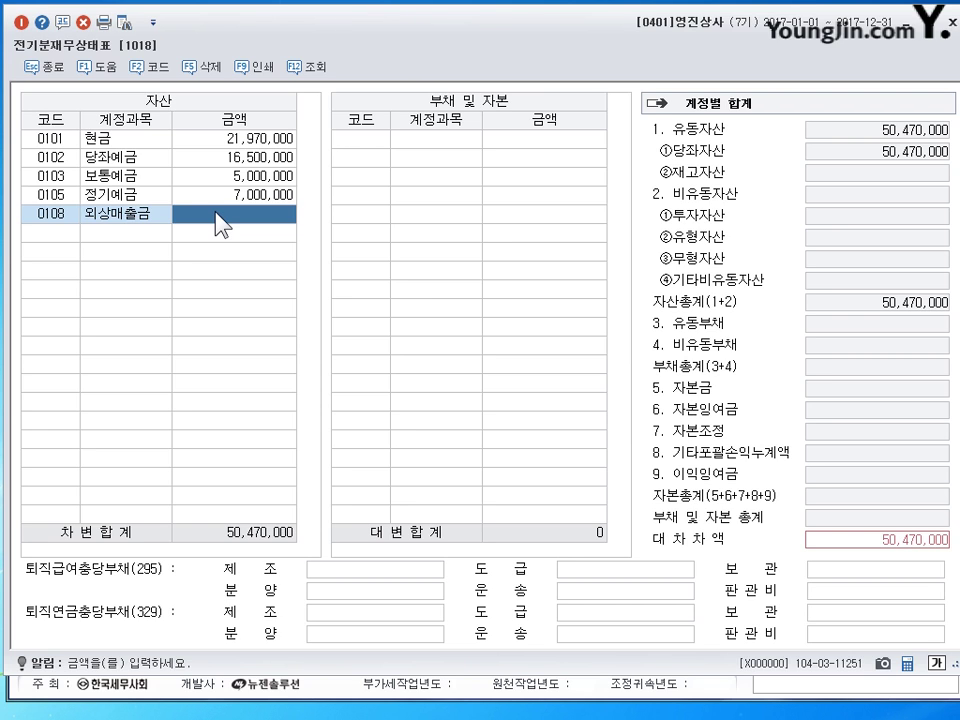
pyautogui.write('7,560,')
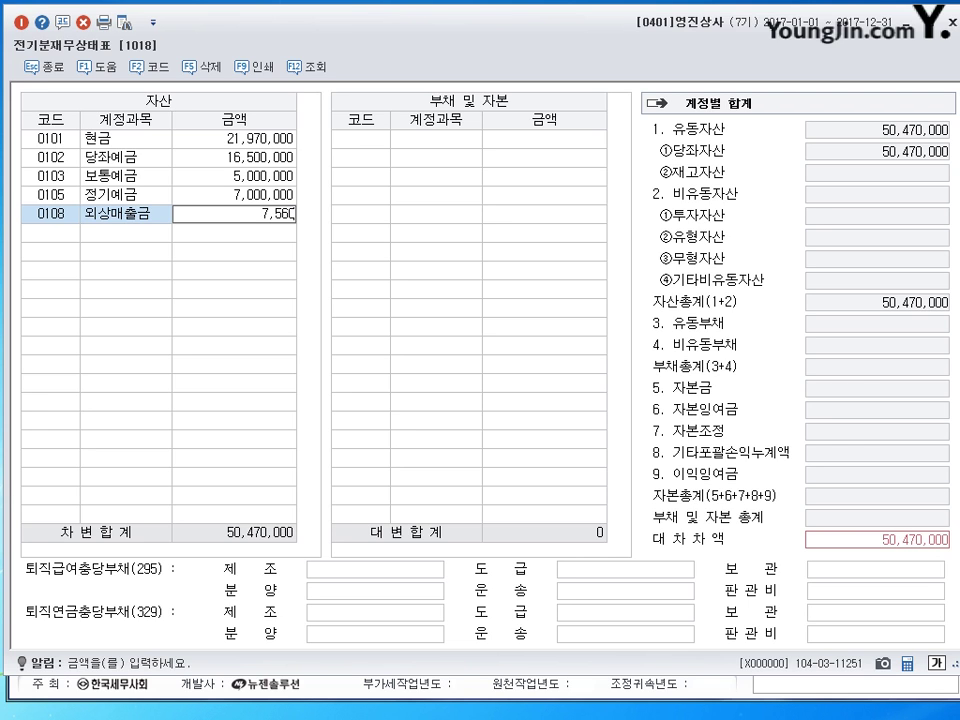
pyautogui.write('000')
pyautogui.press('Return')
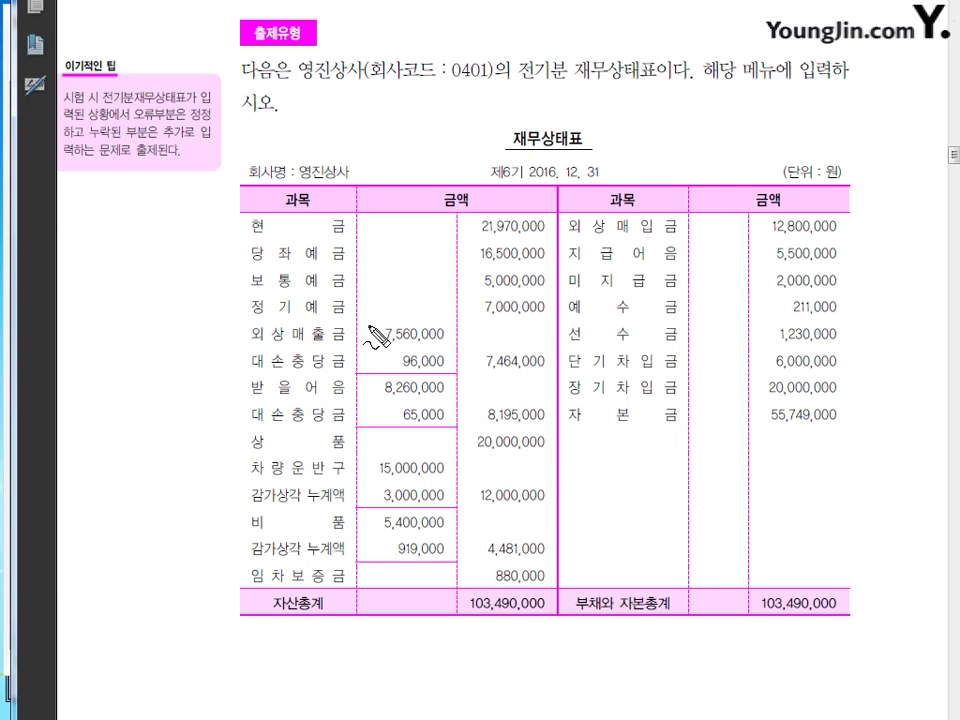
# Step: Examine in the exercise document how 대손충당금 is deducted from the 외상매출금 balance to give its net book value
pyautogui.moveTo(368, 326); pyautogui.dragTo(386, 323)
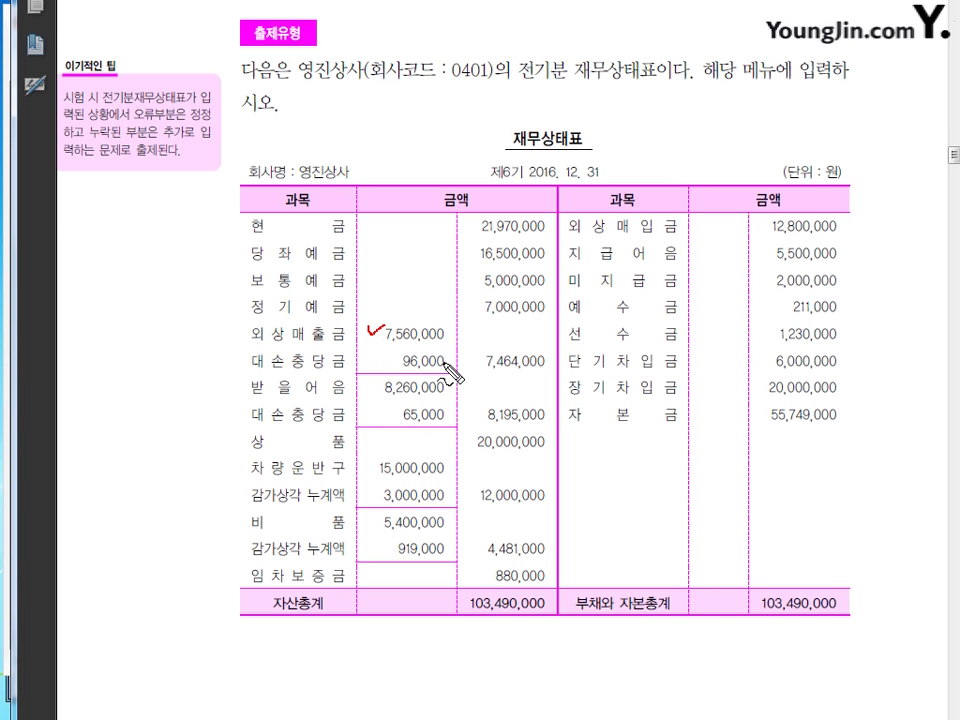
pyautogui.moveTo(376, 349); pyautogui.dragTo(379, 368)
pyautogui.moveTo(457, 361)
pyautogui.mouseDown()
pyautogui.moveTo(542, 365)
pyautogui.moveTo(500, 350)
pyautogui.mouseUp()
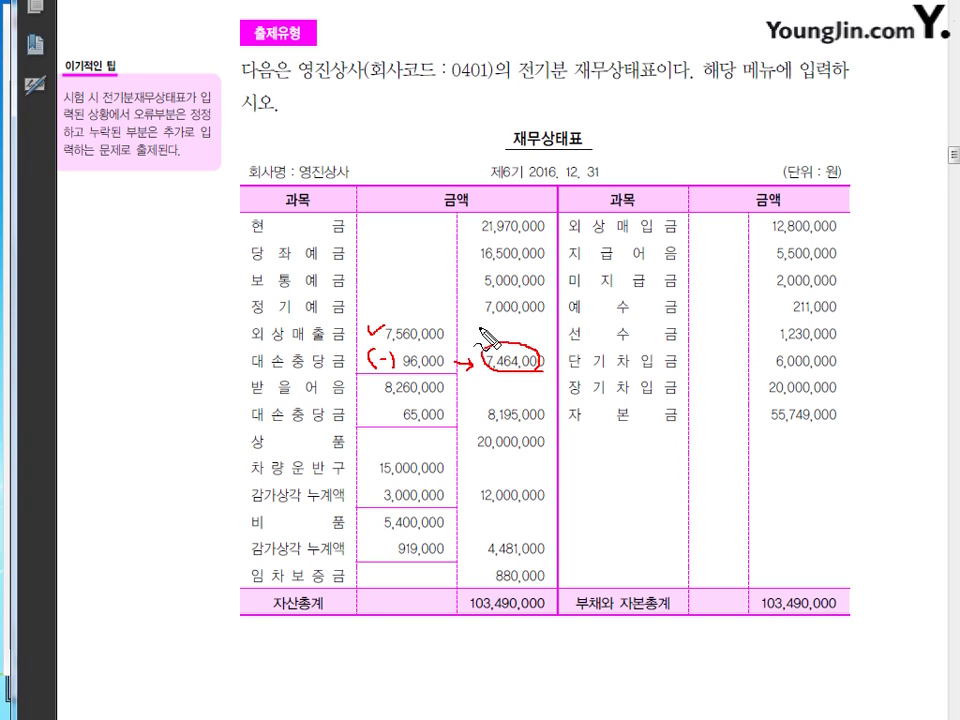
pyautogui.moveTo(495, 340)
pyautogui.mouseDown()
pyautogui.moveTo(515, 336)
pyautogui.moveTo(512, 347)
pyautogui.moveTo(562, 325)
pyautogui.moveTo(570, 341)
pyautogui.moveTo(580, 328)
pyautogui.moveTo(614, 322)
pyautogui.moveTo(626, 294)
pyautogui.mouseUp()
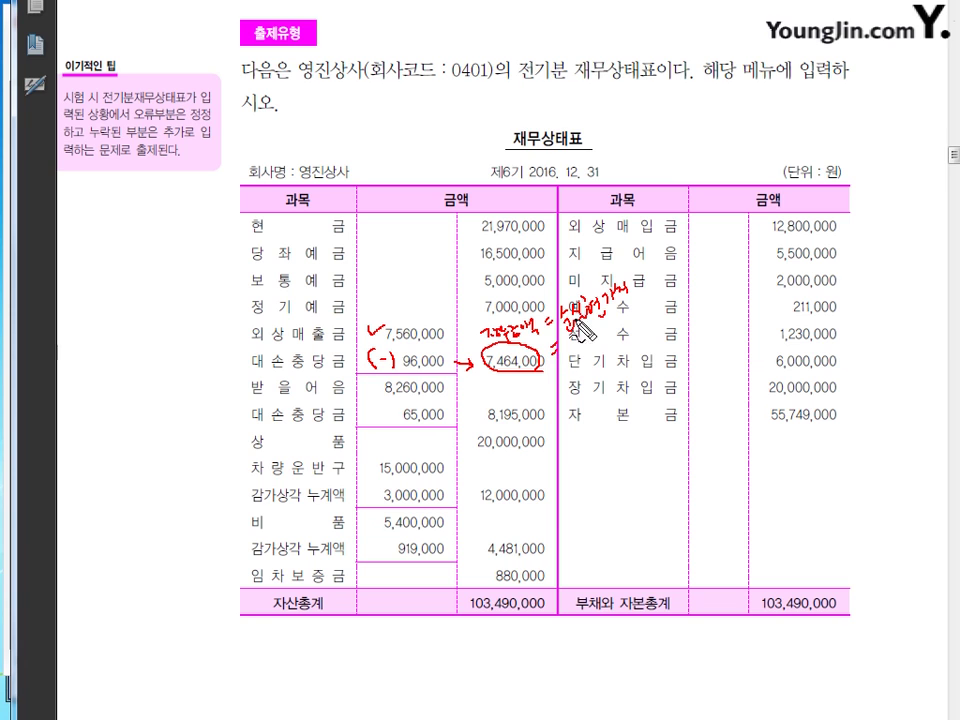
pyautogui.moveTo(580, 342)
pyautogui.mouseDown()
pyautogui.moveTo(600, 357)
pyautogui.moveTo(632, 325)
pyautogui.mouseUp()
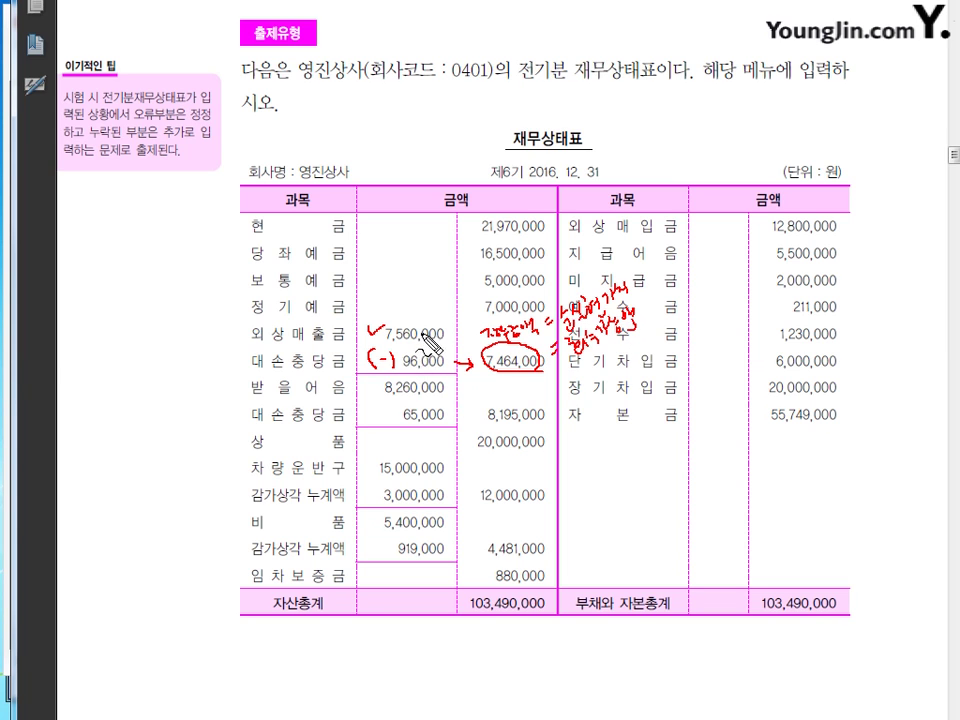
pyautogui.moveTo(400, 332); pyautogui.dragTo(428, 339)
pyautogui.moveTo(392, 283)
pyautogui.mouseDown()
pyautogui.moveTo(394, 292)
pyautogui.moveTo(424, 290)
pyautogui.moveTo(432, 316)
pyautogui.mouseUp()
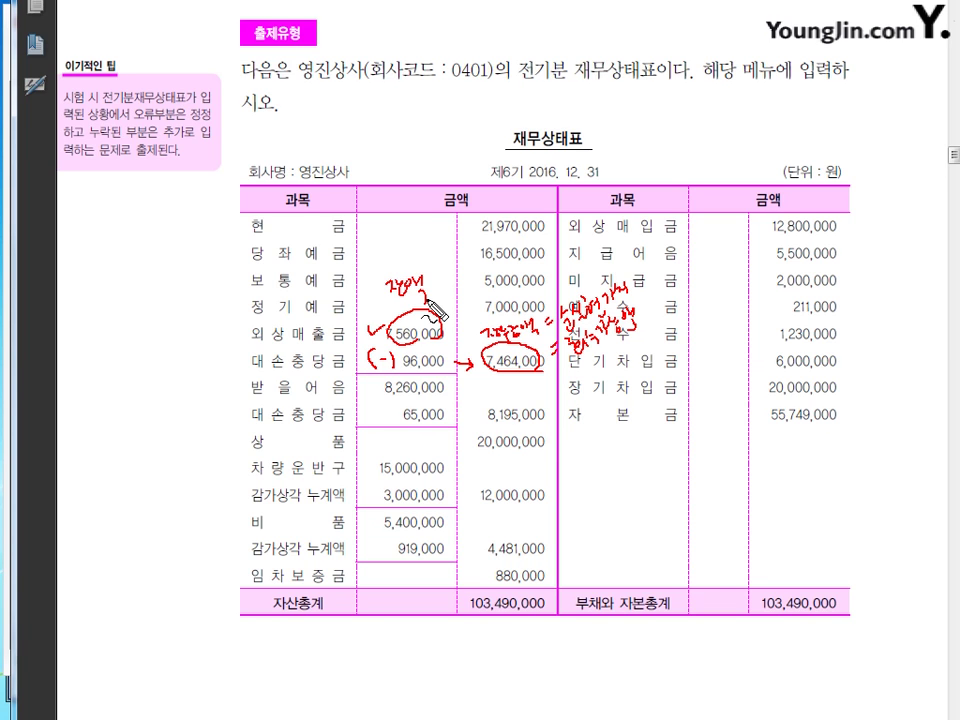
pyautogui.press('Escape')
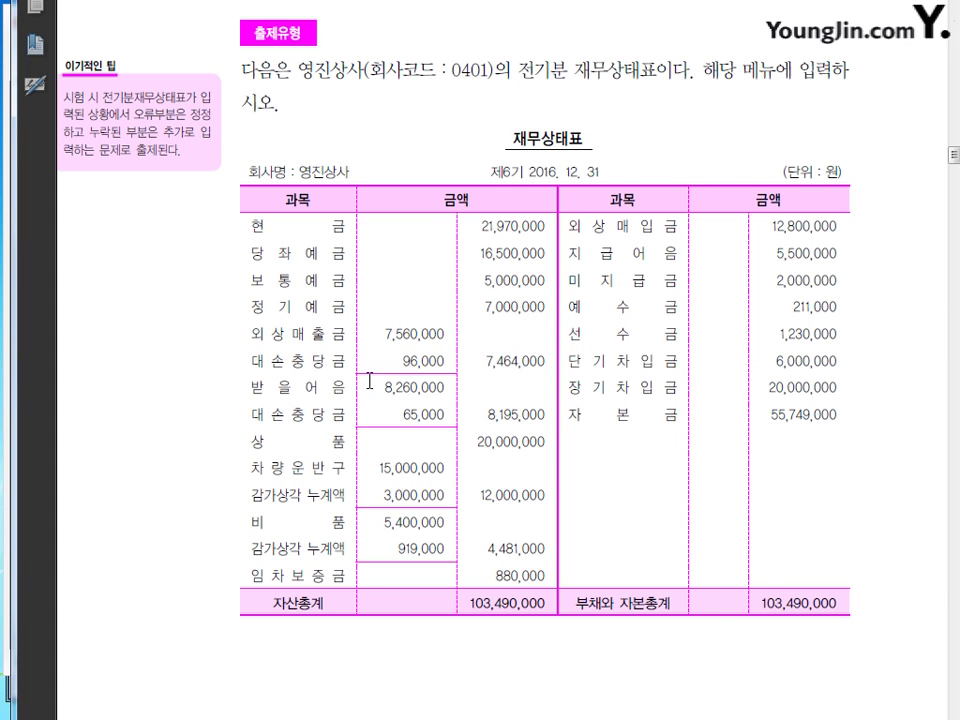
# Step: Switch back to KcLep and add the 대손충당금 account belonging to 외상매출금 (code 0109) with an amount of 96,000
pyautogui.hotkey('alt', 'Tab')
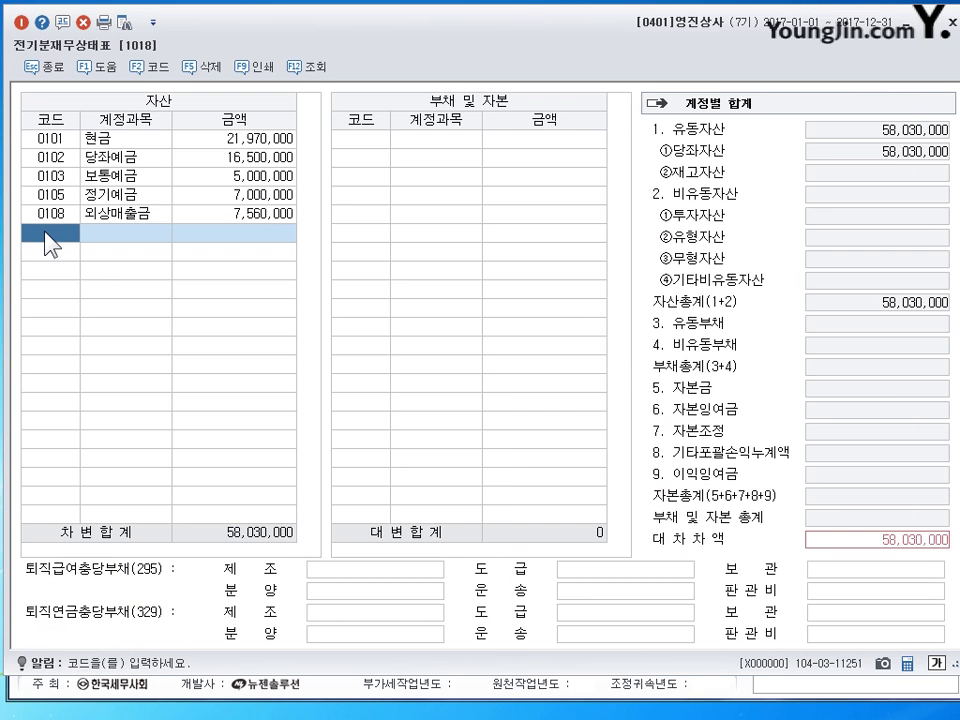
pyautogui.write('대소ㄴ')
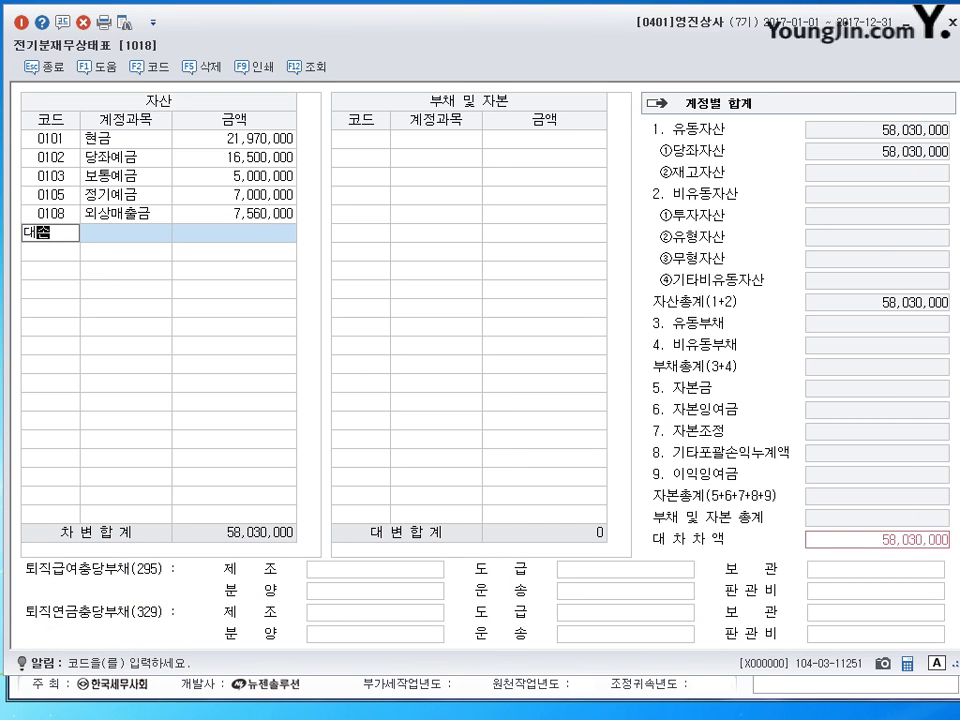
pyautogui.press('Return')
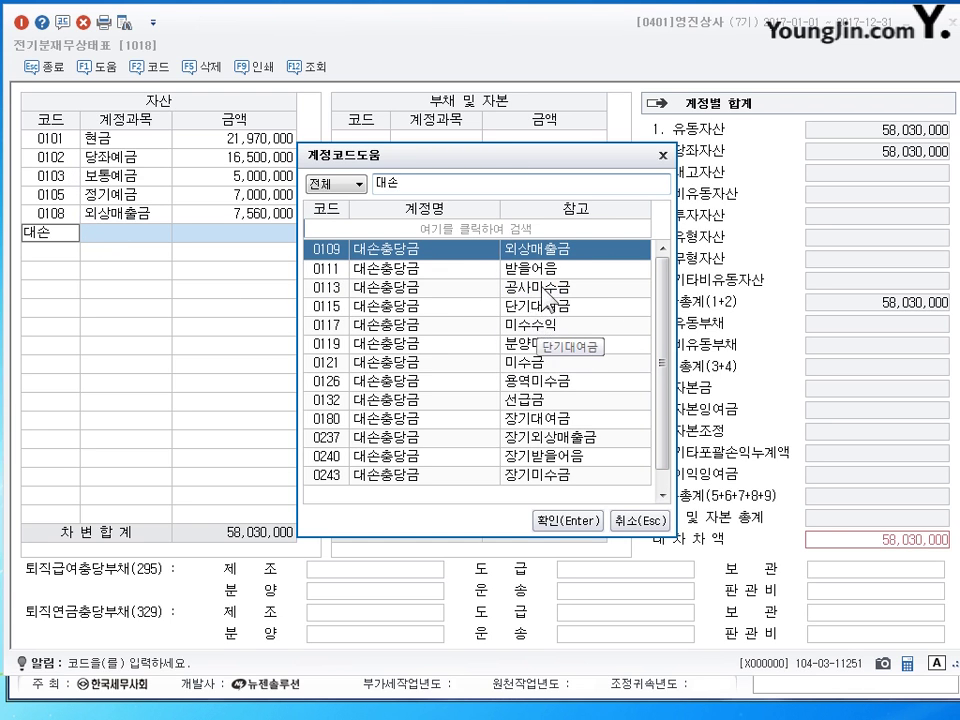
pyautogui.click(552, 520)
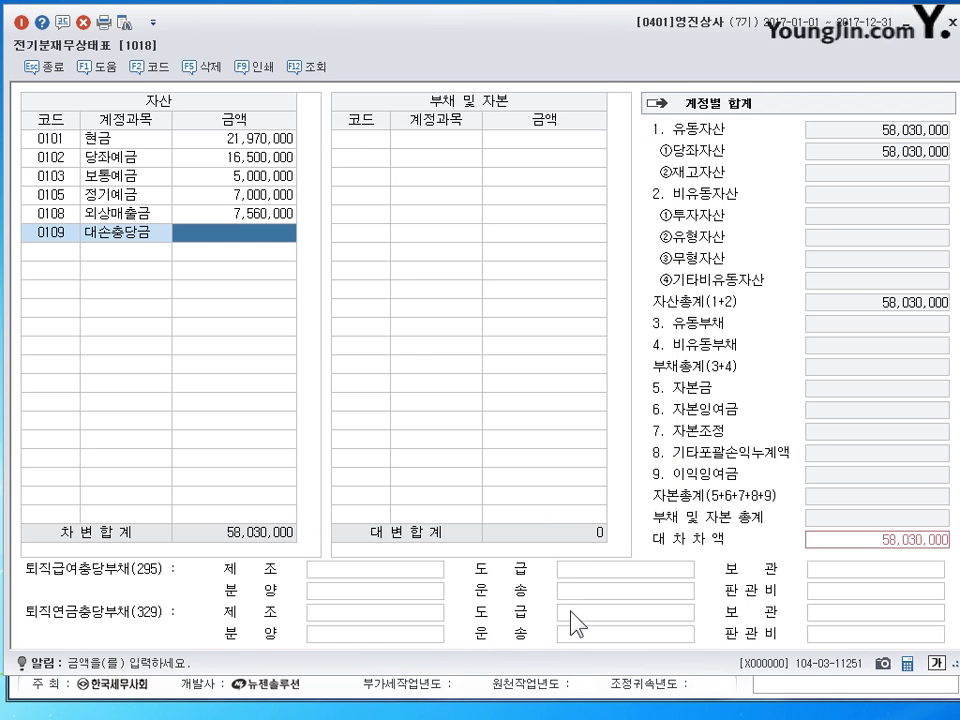
pyautogui.write('960000')
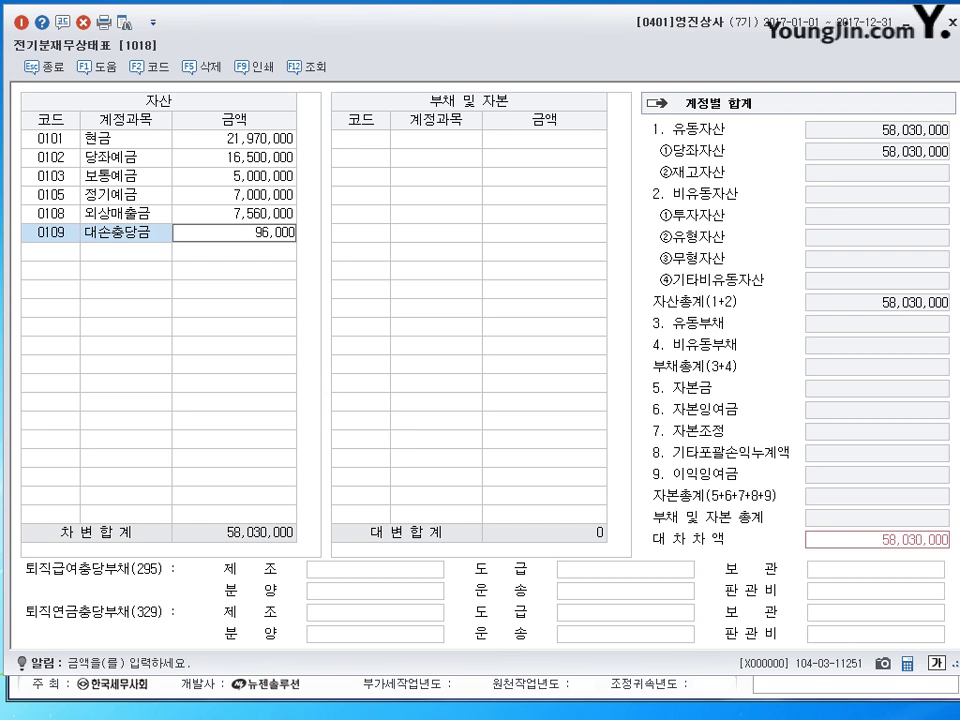
pyautogui.press('Return')
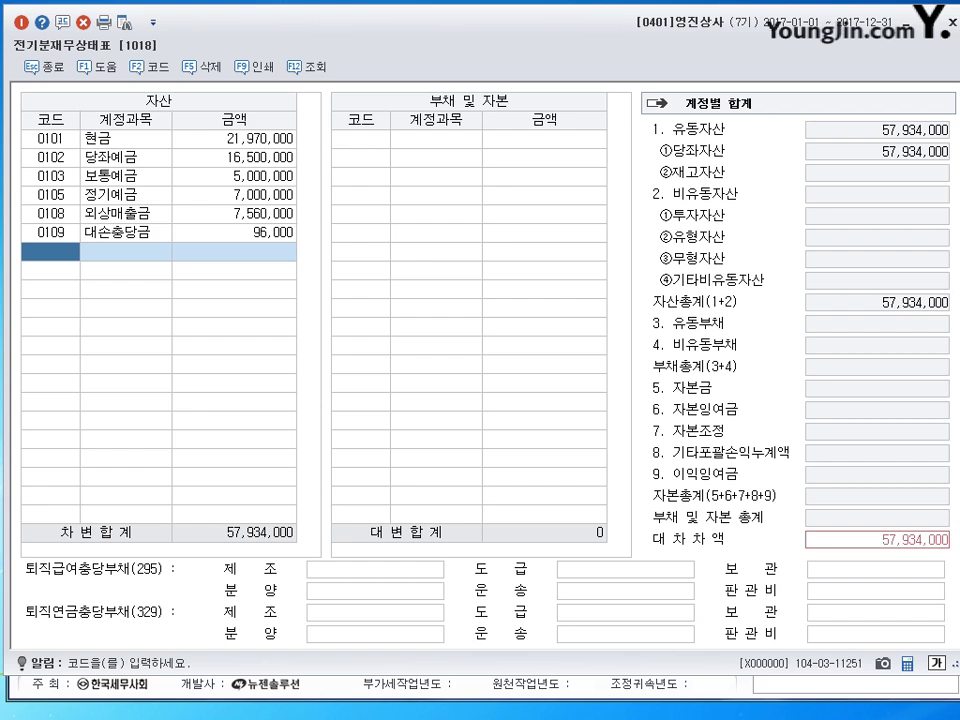
# Step: Close the form and recheck the 외상매출금, 대손충당금 and net amounts in the exercise document
pyautogui.press('Escape')
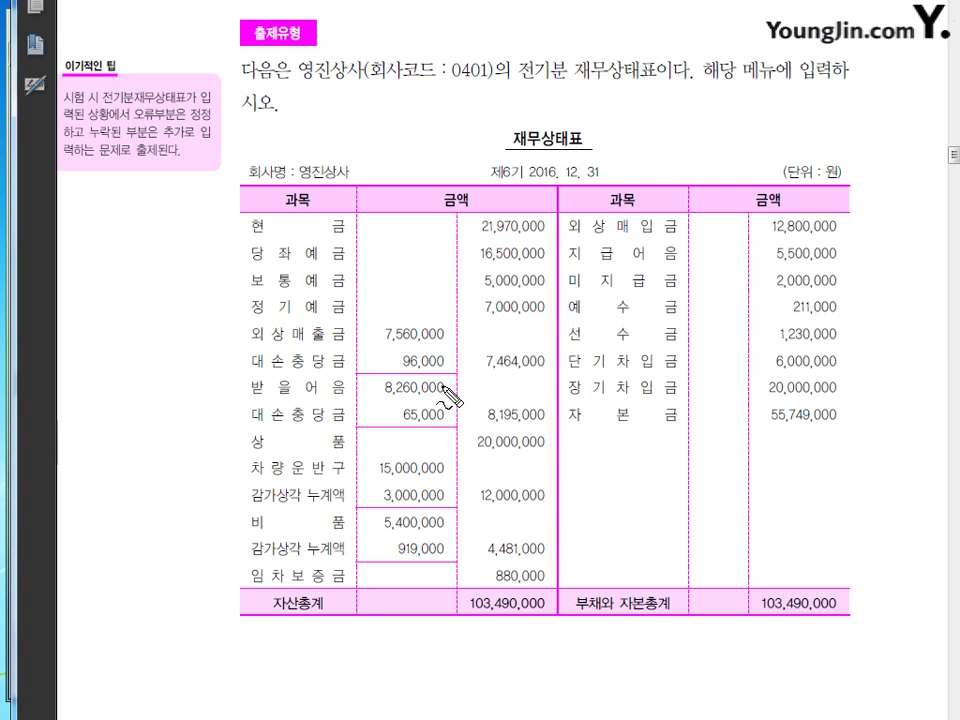
pyautogui.moveTo(447, 360); pyautogui.dragTo(448, 343)
pyautogui.moveTo(375, 353)
pyautogui.mouseDown()
pyautogui.moveTo(366, 361)
pyautogui.moveTo(388, 360)
pyautogui.mouseUp()
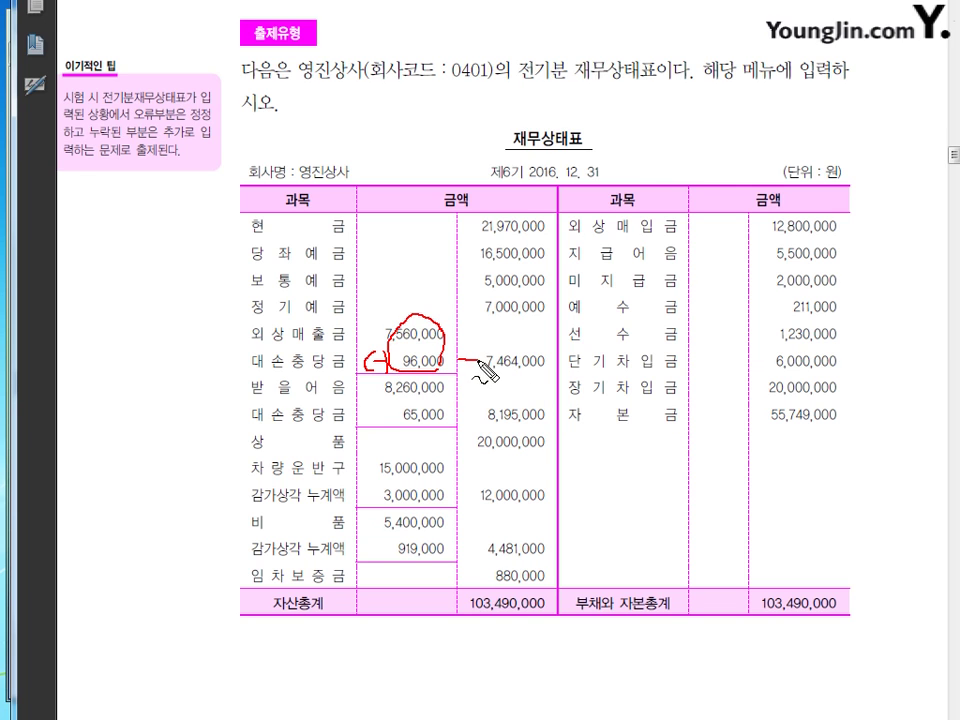
pyautogui.moveTo(459, 359); pyautogui.dragTo(478, 359)
pyautogui.moveTo(471, 353); pyautogui.dragTo(472, 365)
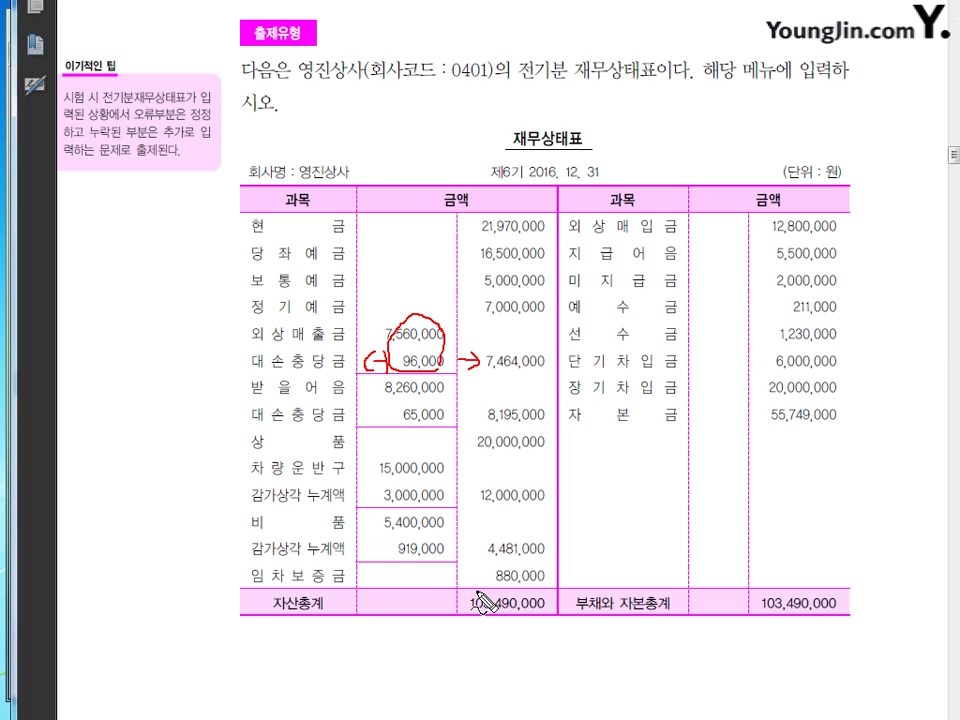
pyautogui.press('Escape')
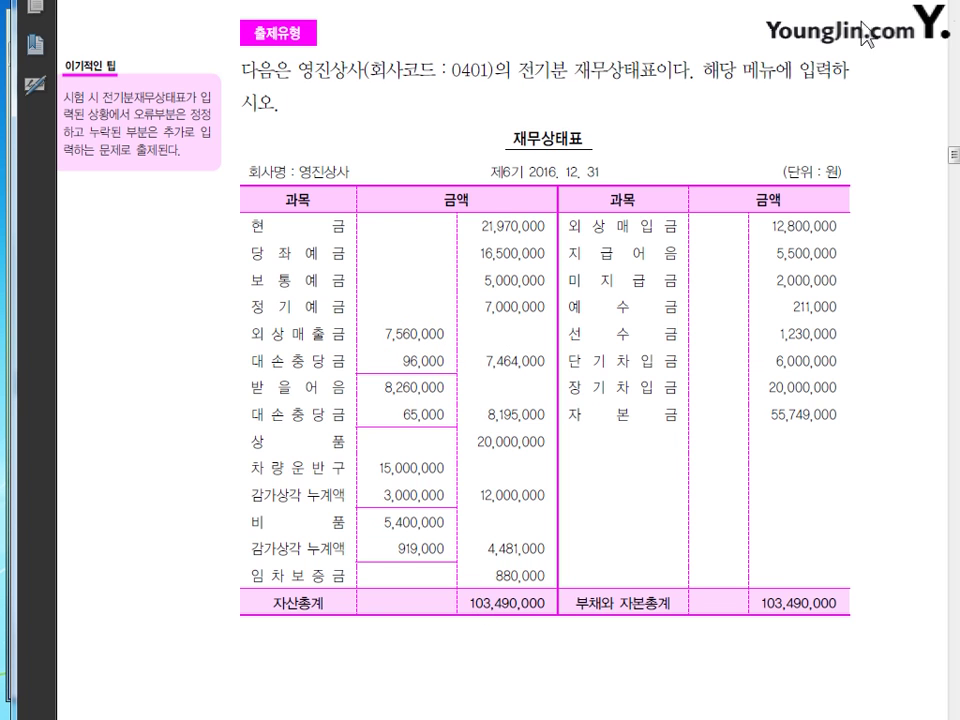
# Step: Return to KcLep, open the 재무상태표 report and check the prior-period 외상매출금, 대손충당금 and net amounts, closing it when done
pyautogui.hotkey('alt', 'Tab')
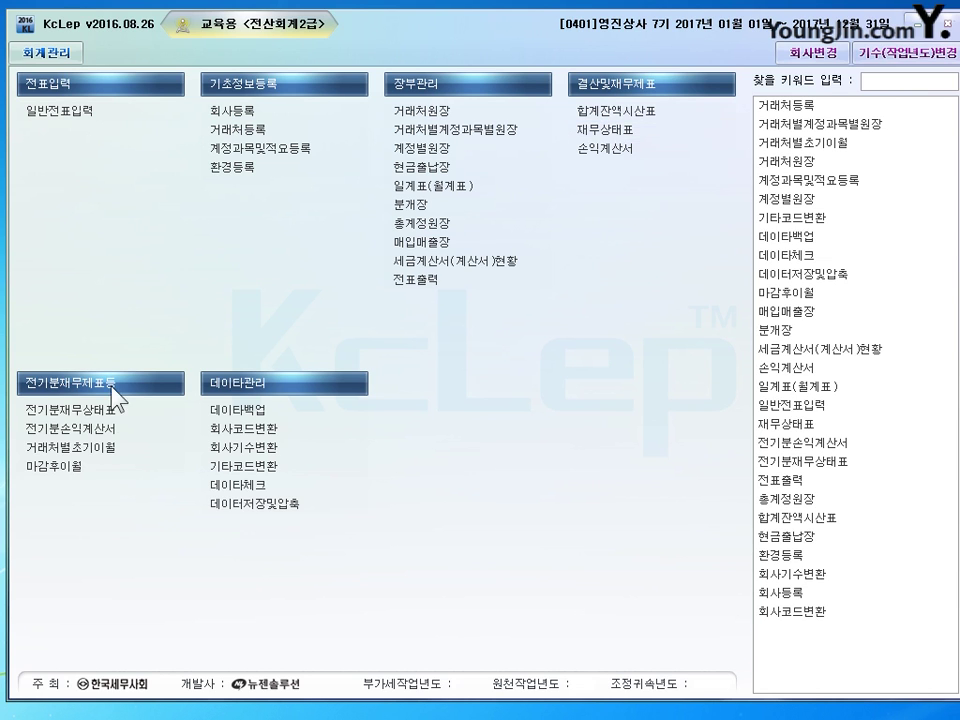
pyautogui.click(92, 418)
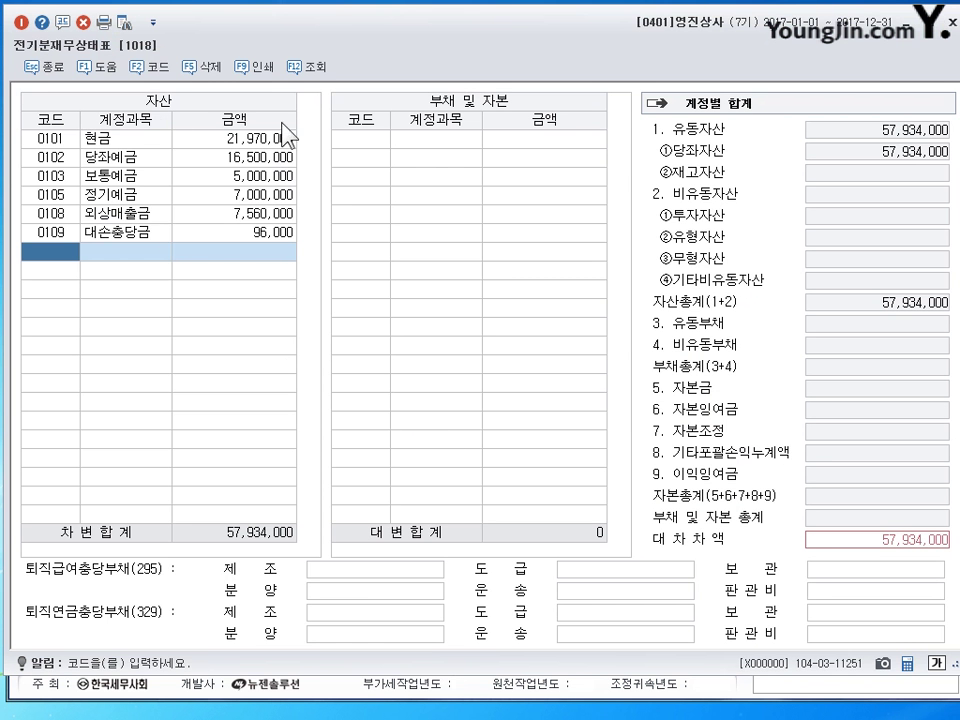
pyautogui.press('Escape')
pyautogui.click(600, 138)
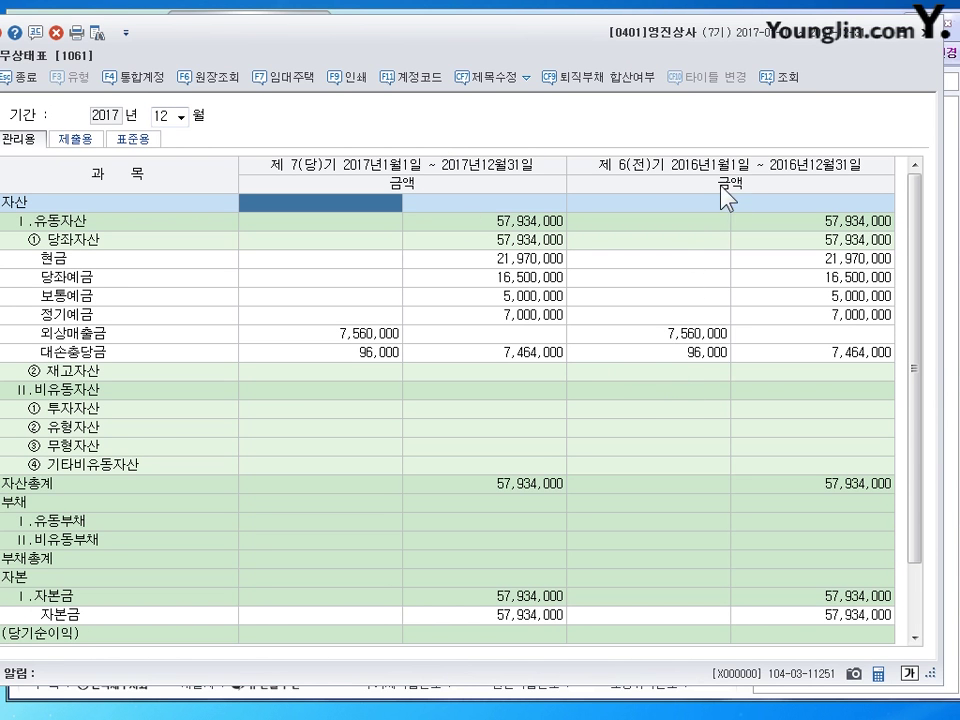
pyautogui.click(677, 333)
pyautogui.click(686, 351)
pyautogui.click(852, 358)
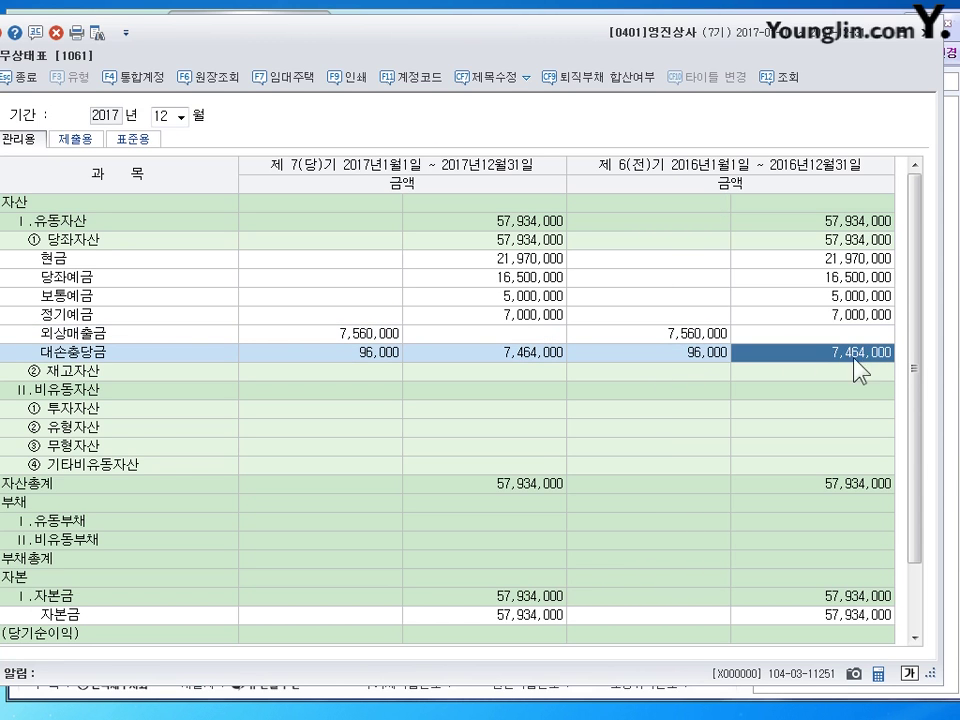
pyautogui.click(933, 48)
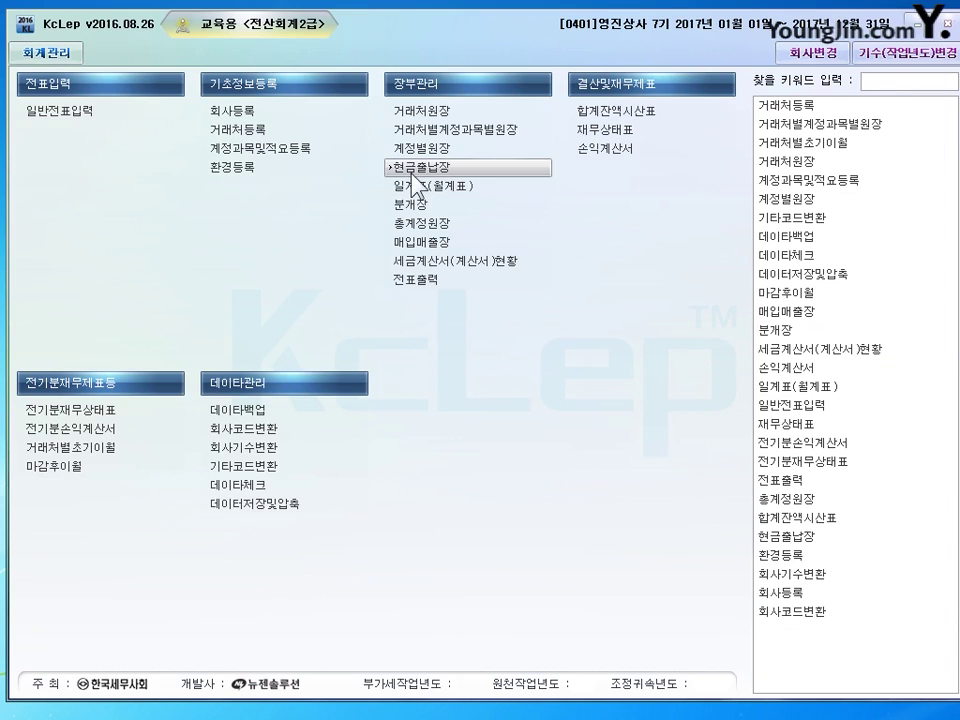
# Step: Reopen the 전기분재무상태표 form and add account code 110 (받을어음) to the assets with an amount of 8,260,000
pyautogui.click(70, 409)
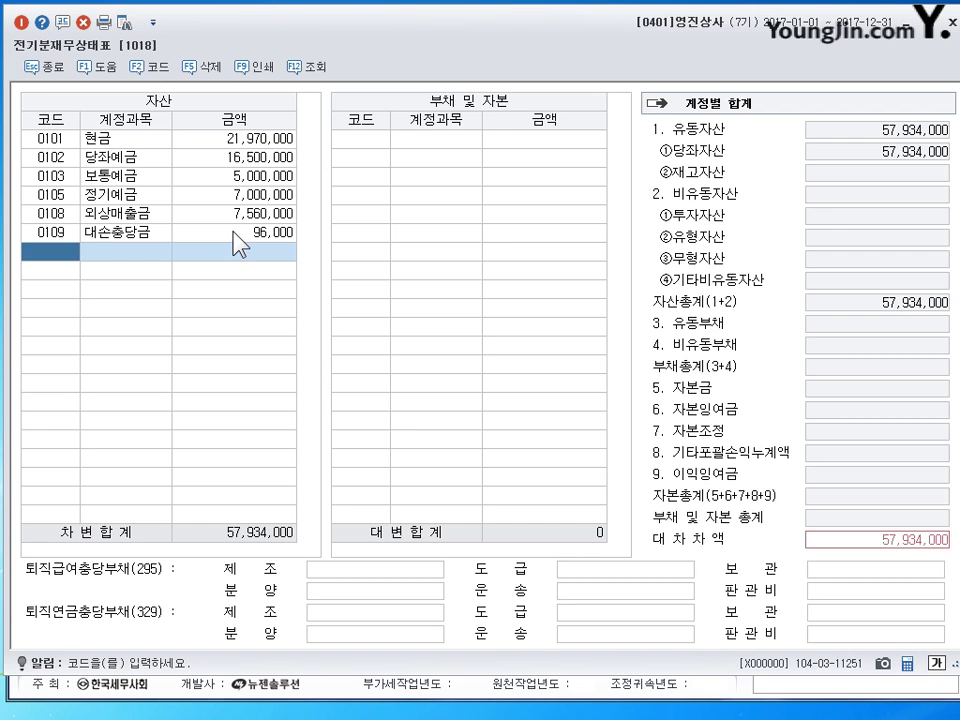
pyautogui.write('110')
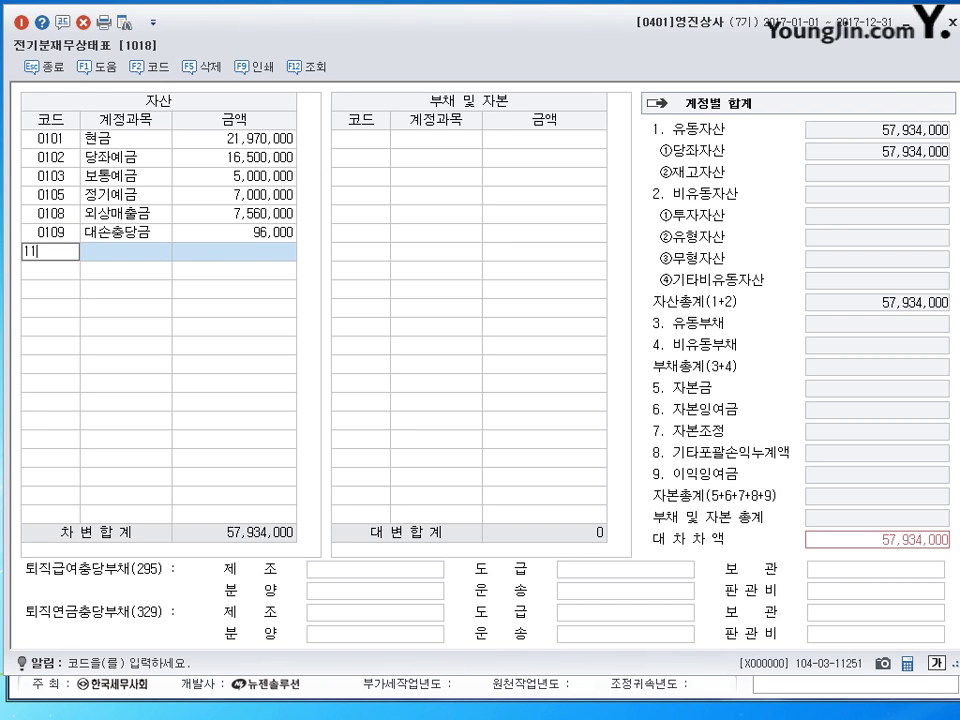
pyautogui.press('Return')
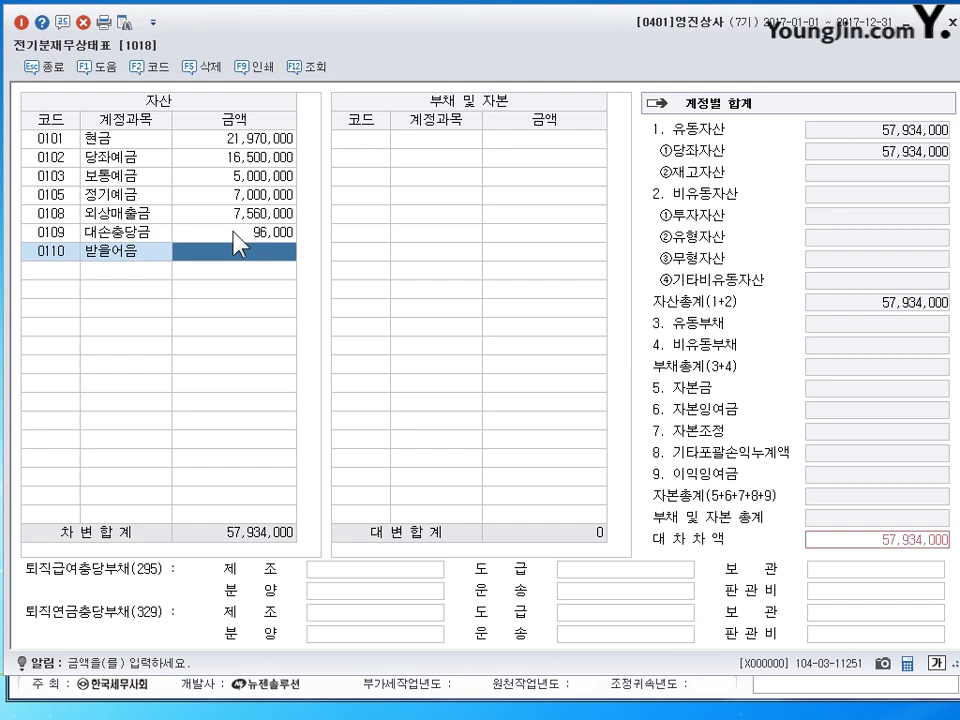
pyautogui.write('8260000')
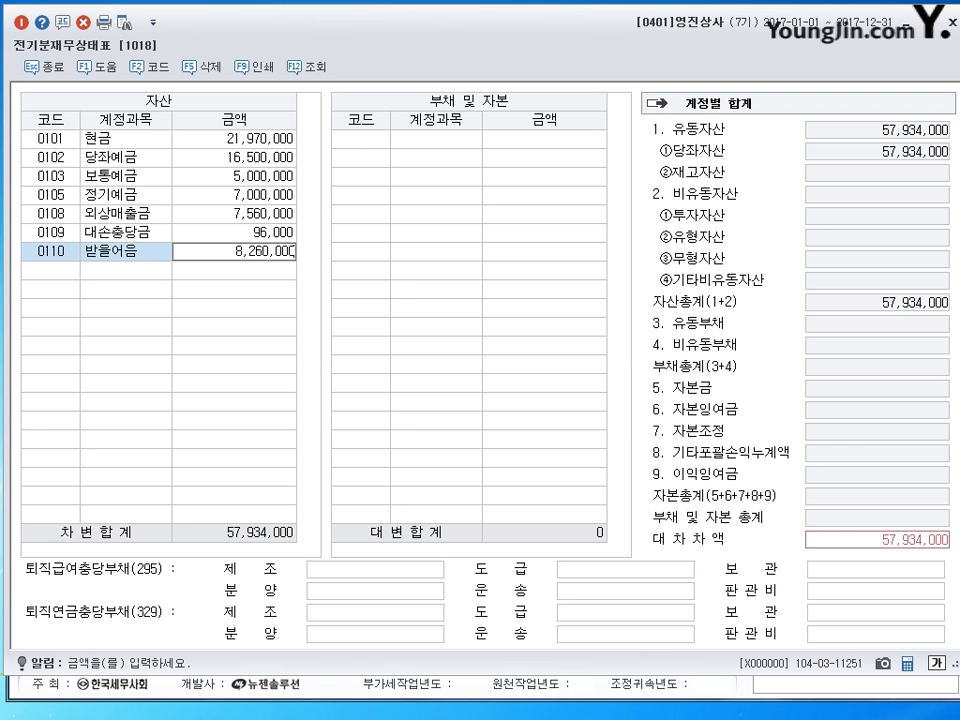
pyautogui.press('Return')
# Step: Add the 대손충당금 account belonging to 받을어음 (code 0111) to the assets with an amount of 65,000
pyautogui.write('대소')
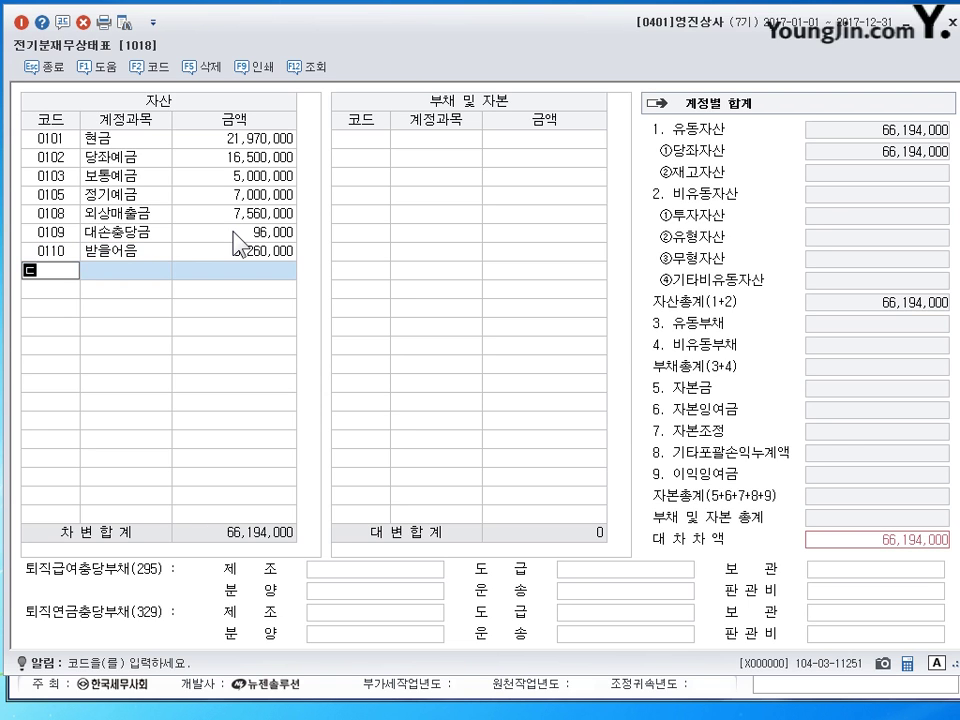
pyautogui.write('ㄴ')
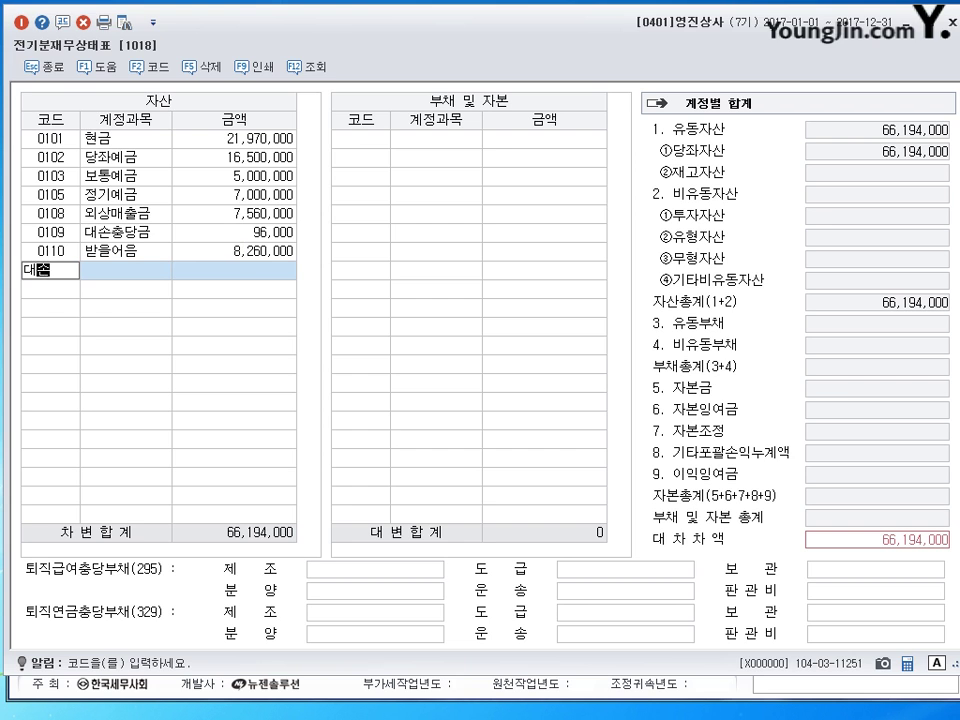
pyautogui.press('Return')
pyautogui.click(356, 268)
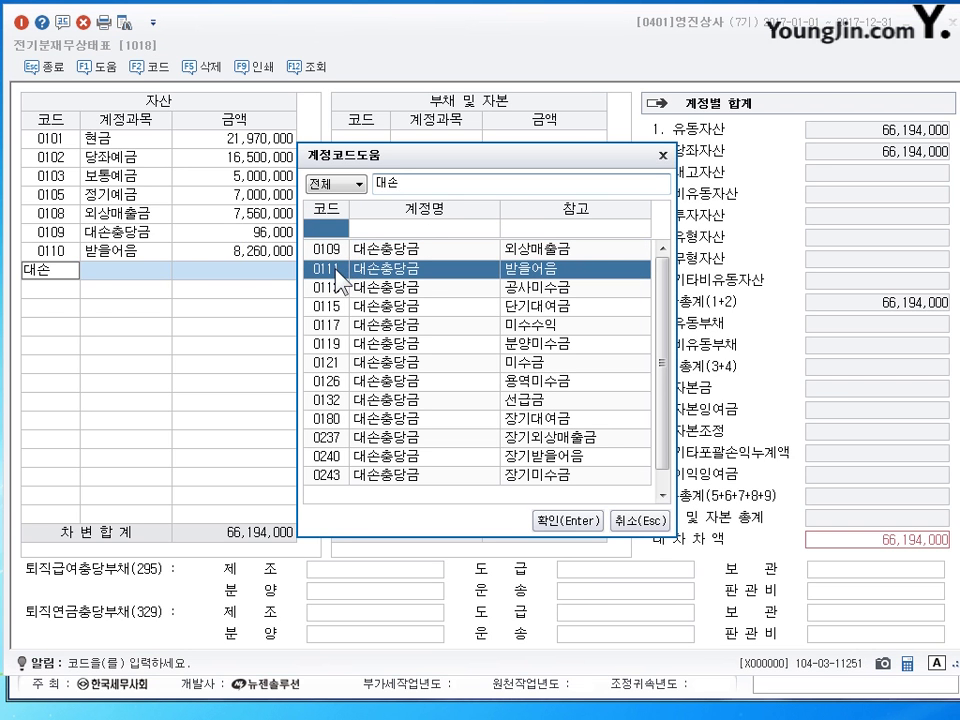
pyautogui.click(561, 520)
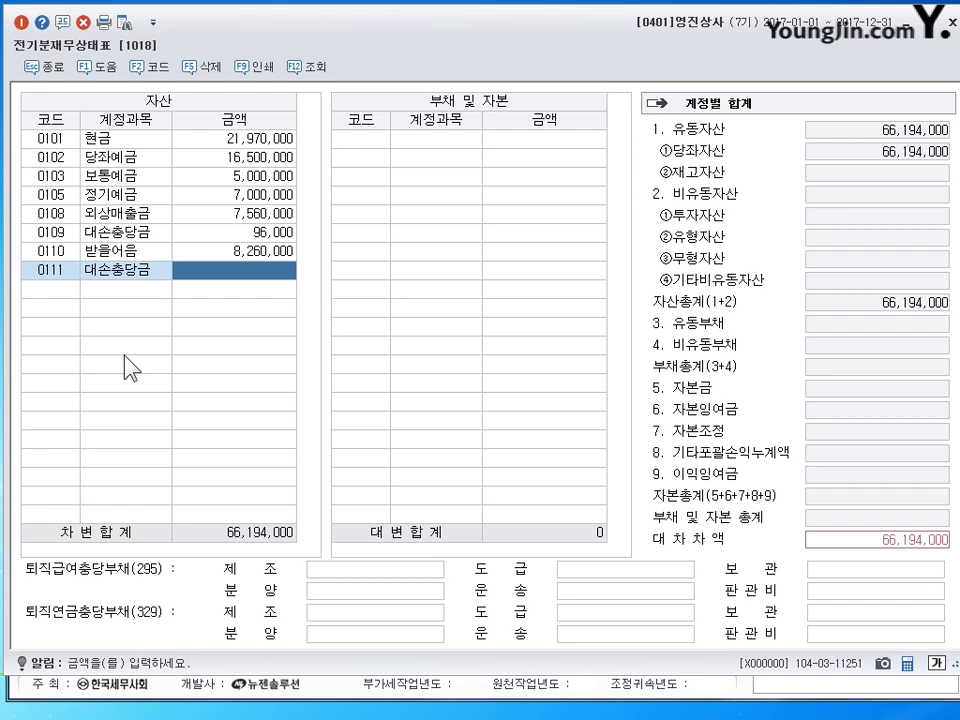
pyautogui.write('65000')
pyautogui.press('Return')
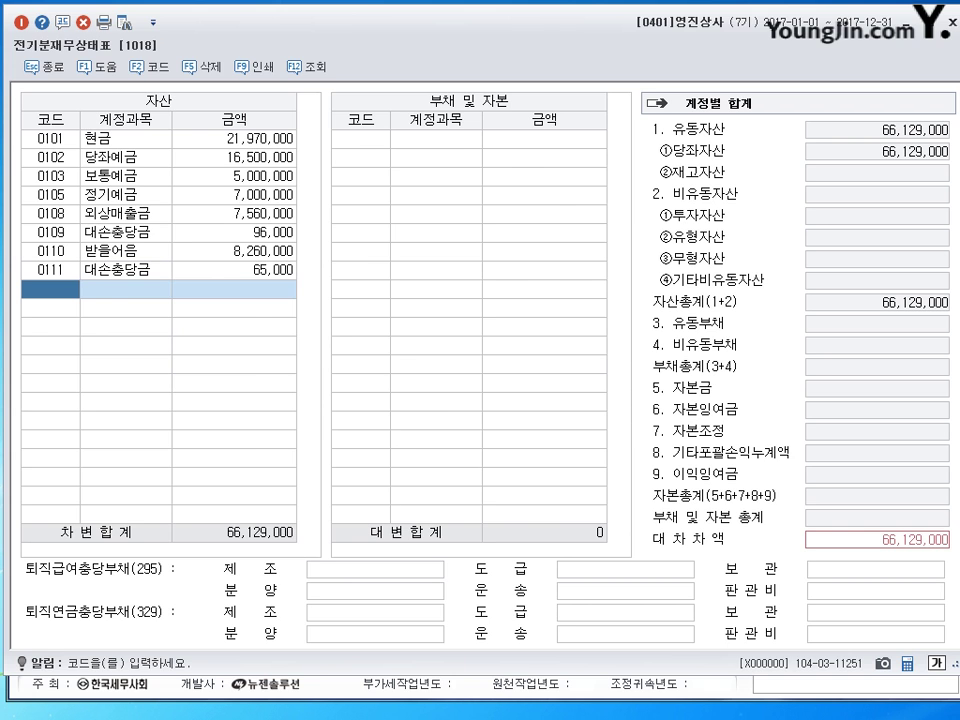
# Step: Switch to the exercise document and circle the net amounts of 외상매출금 and 받을어음, clearing the marks when done
pyautogui.hotkey('alt', 'Tab')
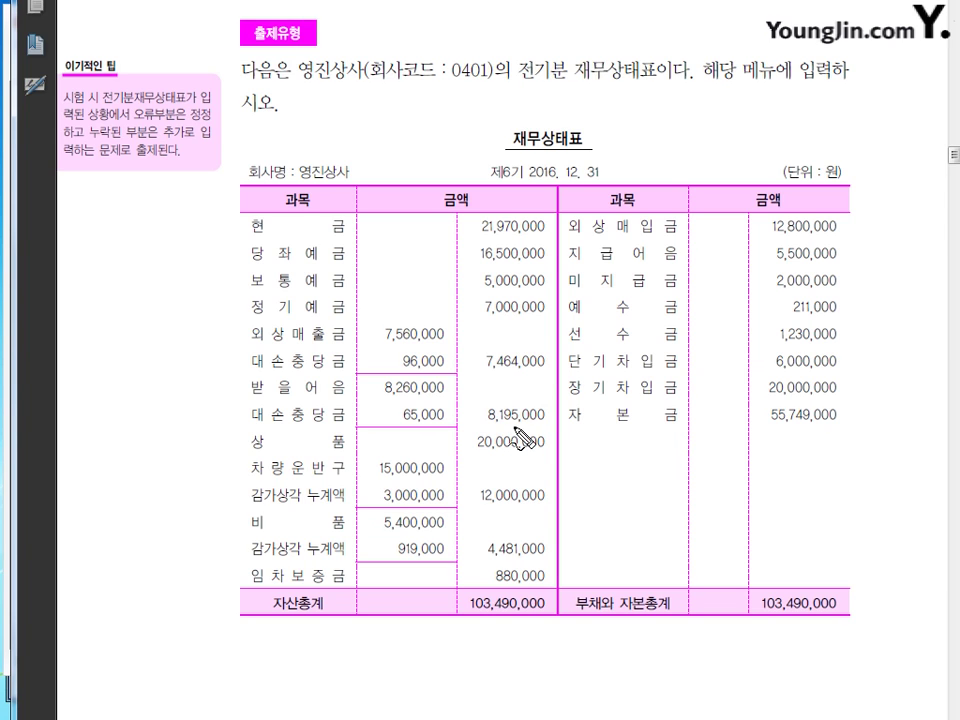
pyautogui.moveTo(513, 362)
pyautogui.mouseDown()
pyautogui.moveTo(484, 383)
pyautogui.moveTo(508, 362)
pyautogui.mouseUp()
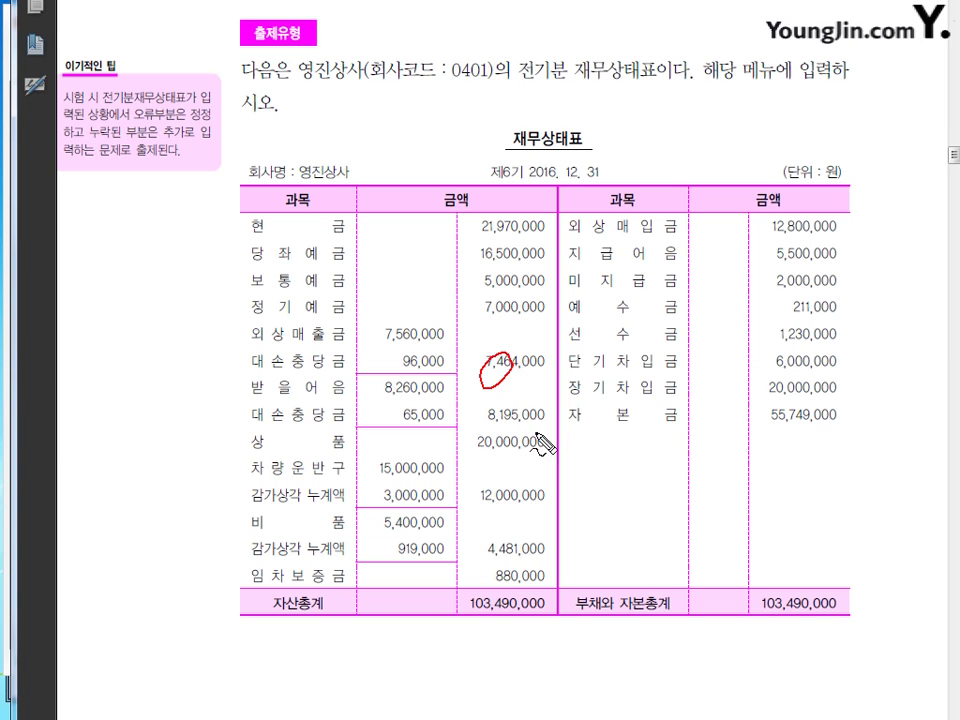
pyautogui.moveTo(506, 418); pyautogui.dragTo(524, 420)
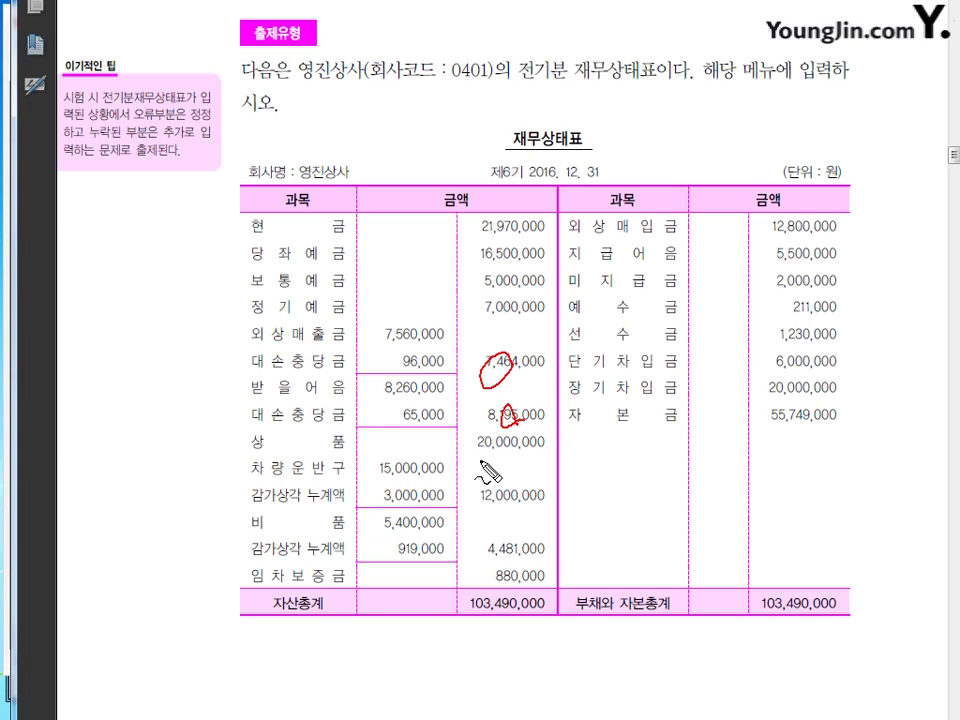
pyautogui.press('Escape')
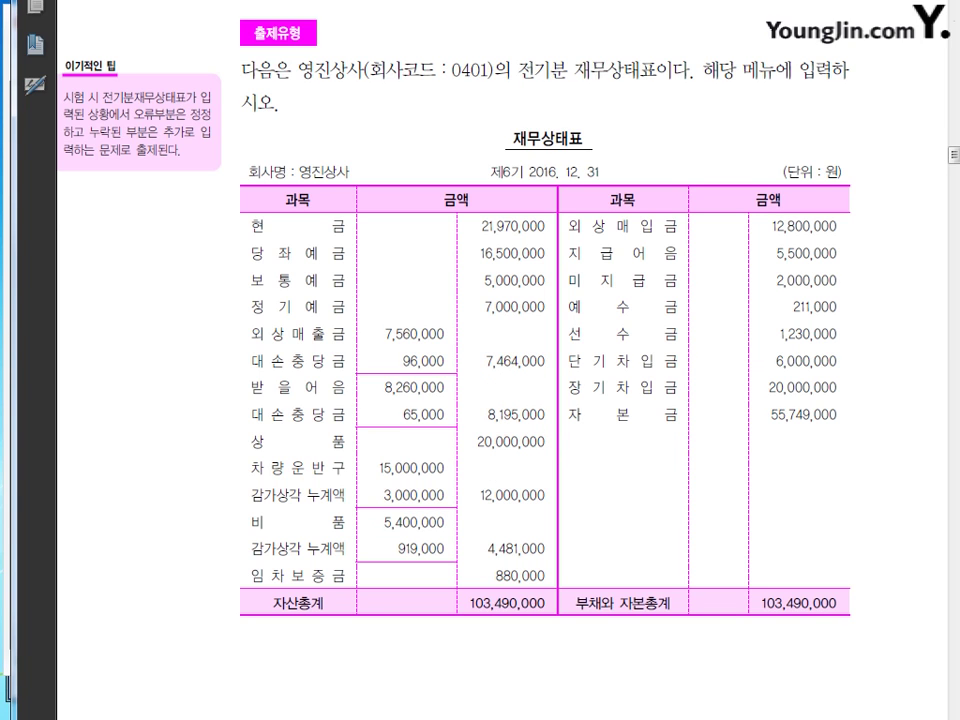
# Step: Switch back to KcLep and add account code 146 (상품) to the assets with an amount of 20,000,000
pyautogui.hotkey('alt', 'Tab')
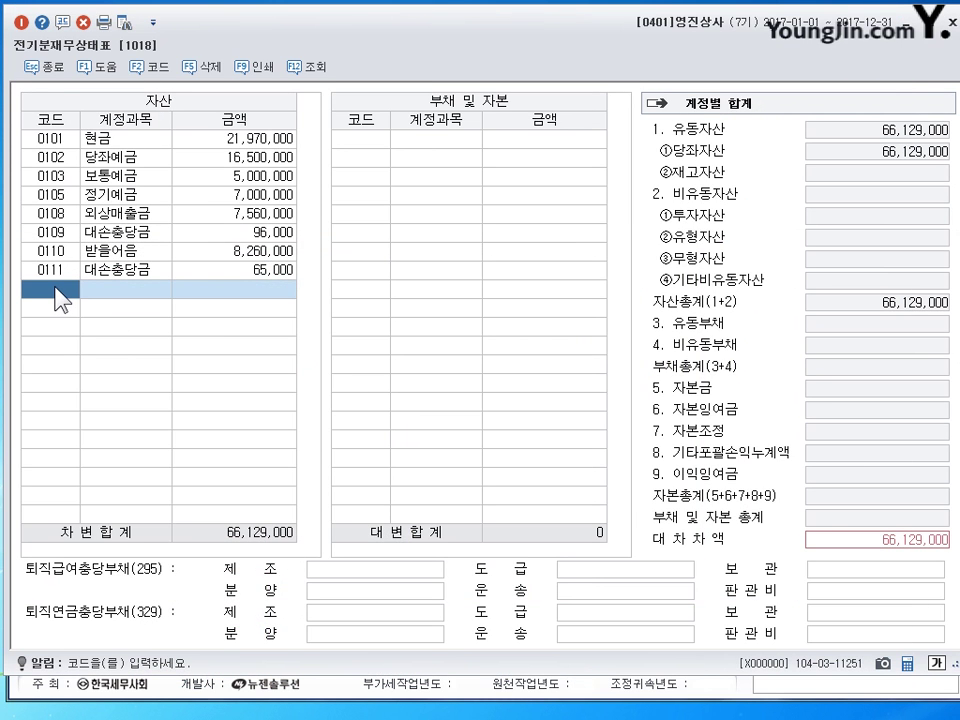
pyautogui.write('146')
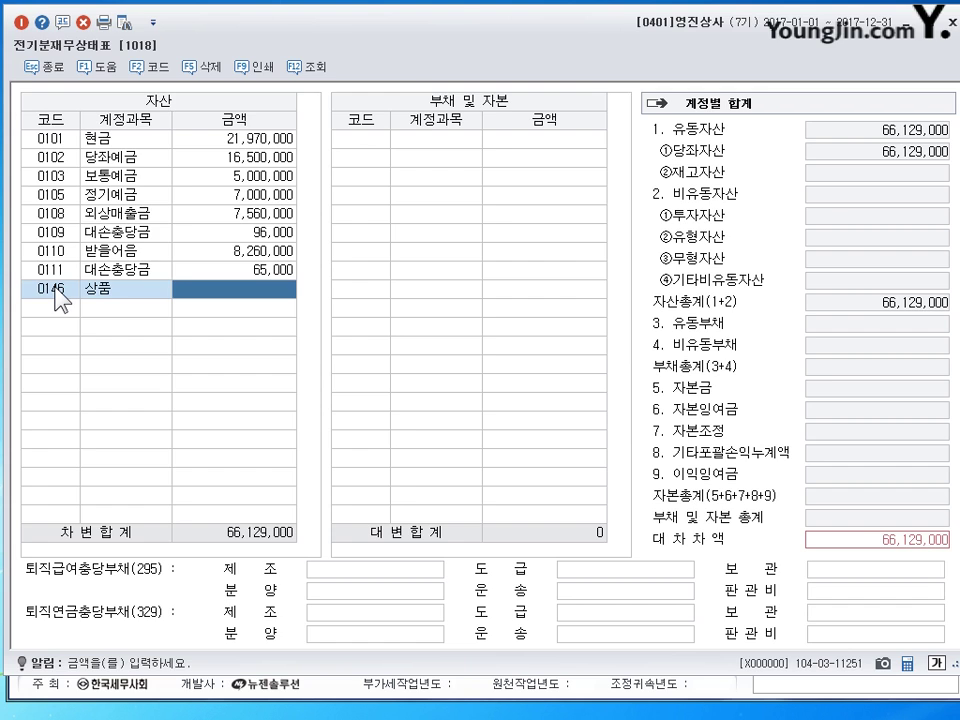
pyautogui.write('20000000')
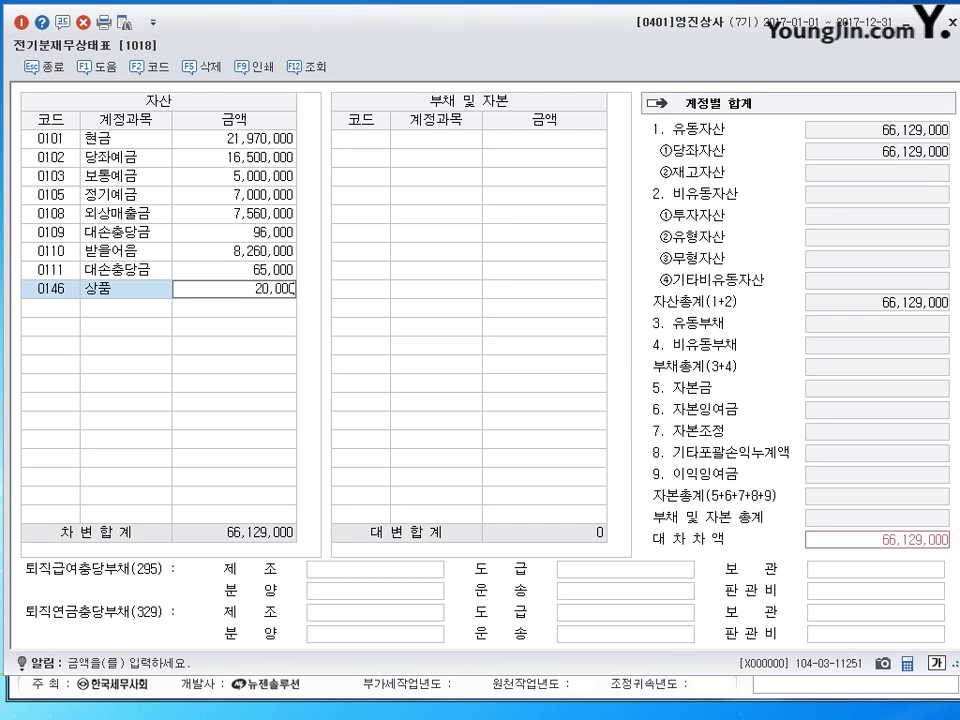
pyautogui.press('Return')
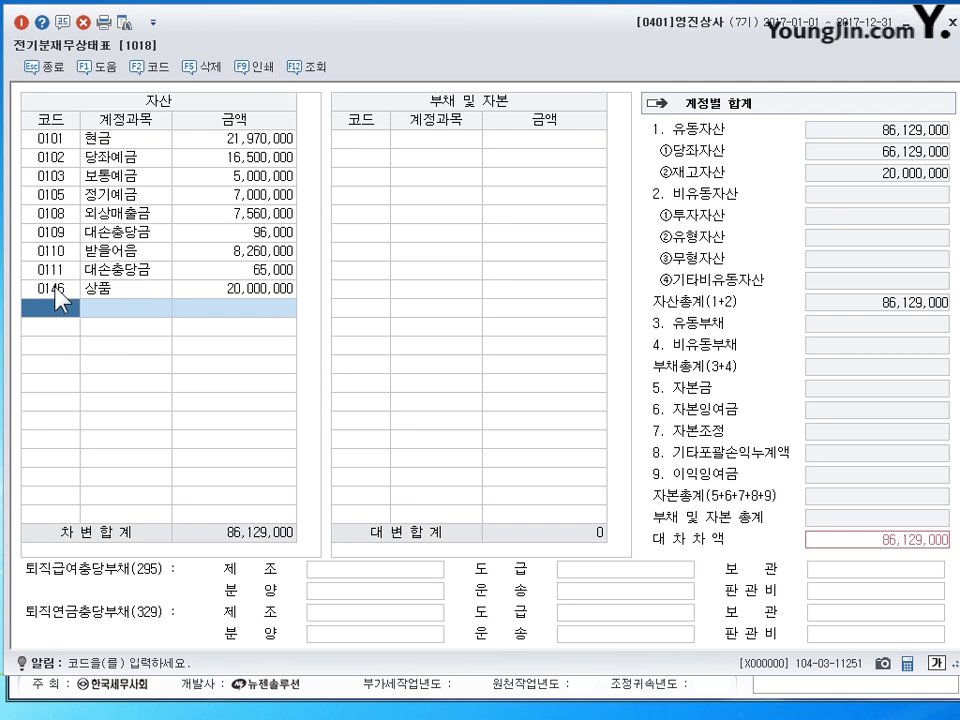
# Step: Add account code 0208 (차량운반구) to the assets with an amount of 15,000,000
pyautogui.write('0208')
pyautogui.press('Return')
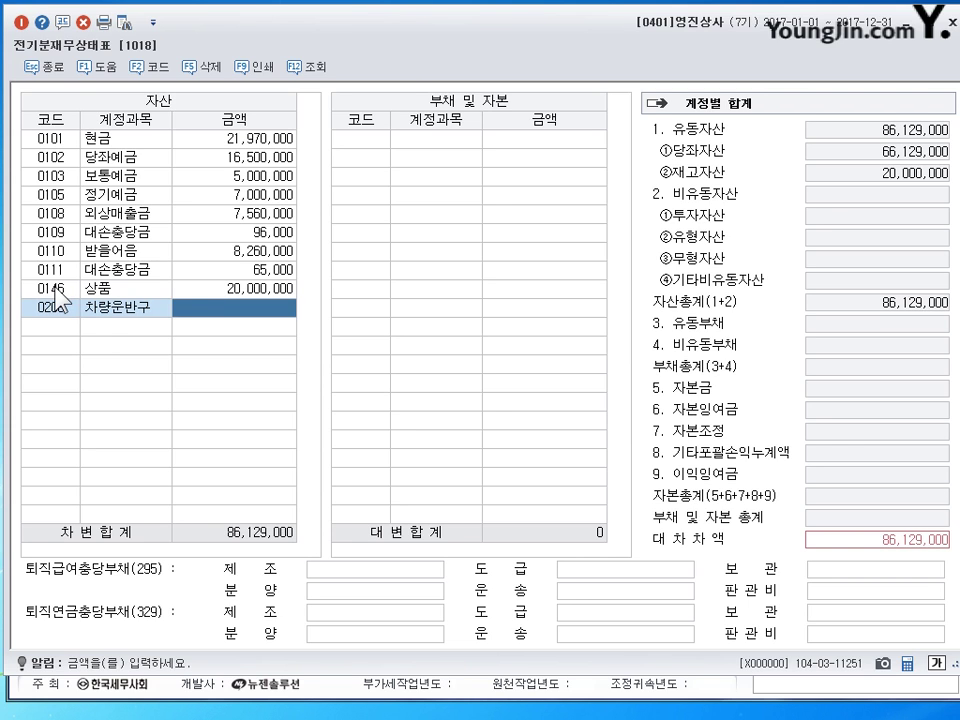
pyautogui.write('15000000')
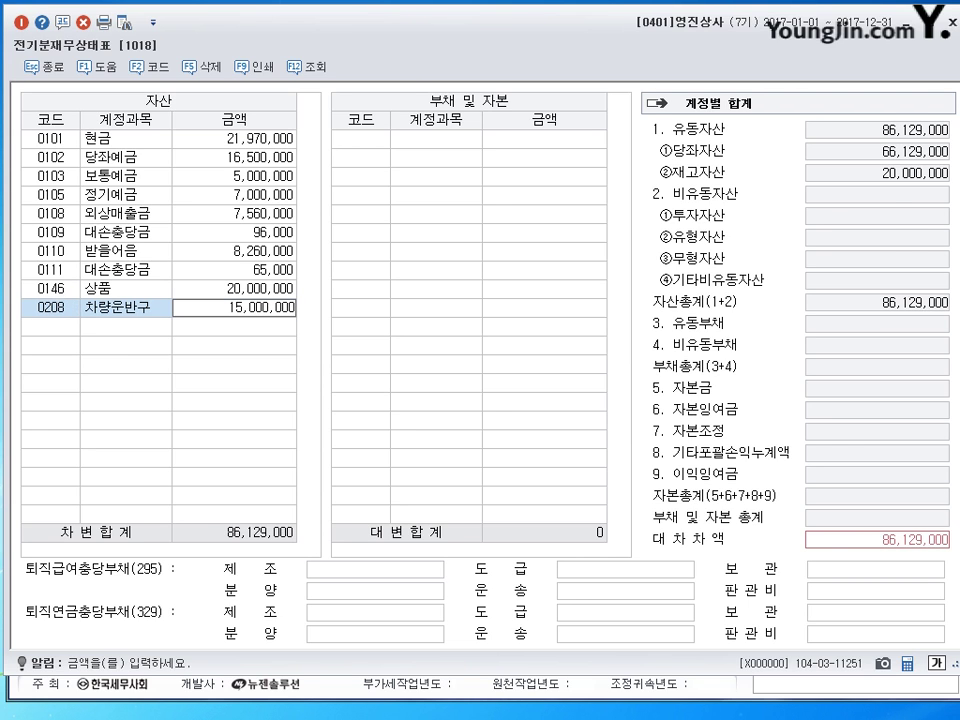
pyautogui.press('Return')
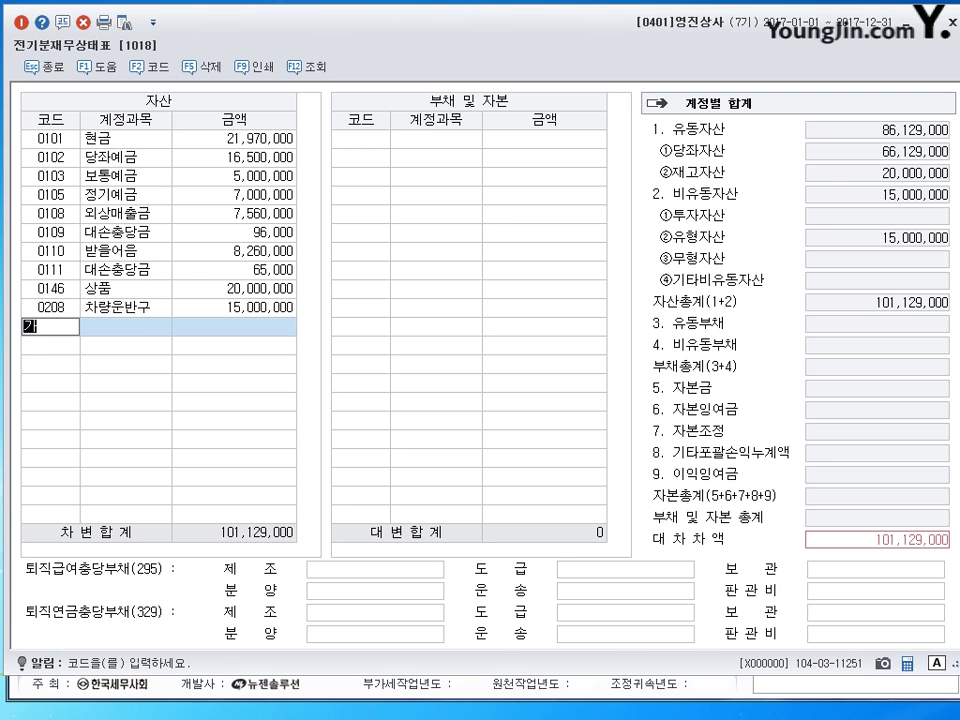
# Step: Add the 감가상각누계액 account belonging to 차량운반구 (code 0209) with an amount of 3,000,000, widening the 계정과목 column to fit its name
pyautogui.write('김ㄱㅏ')
pyautogui.press('Return')
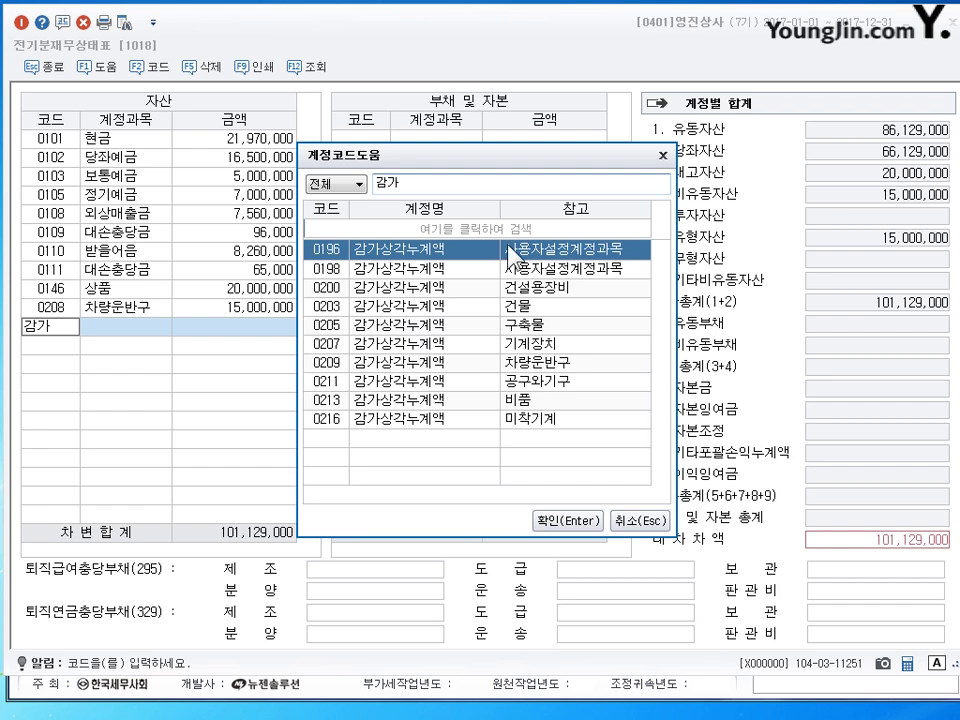
pyautogui.click(527, 375)
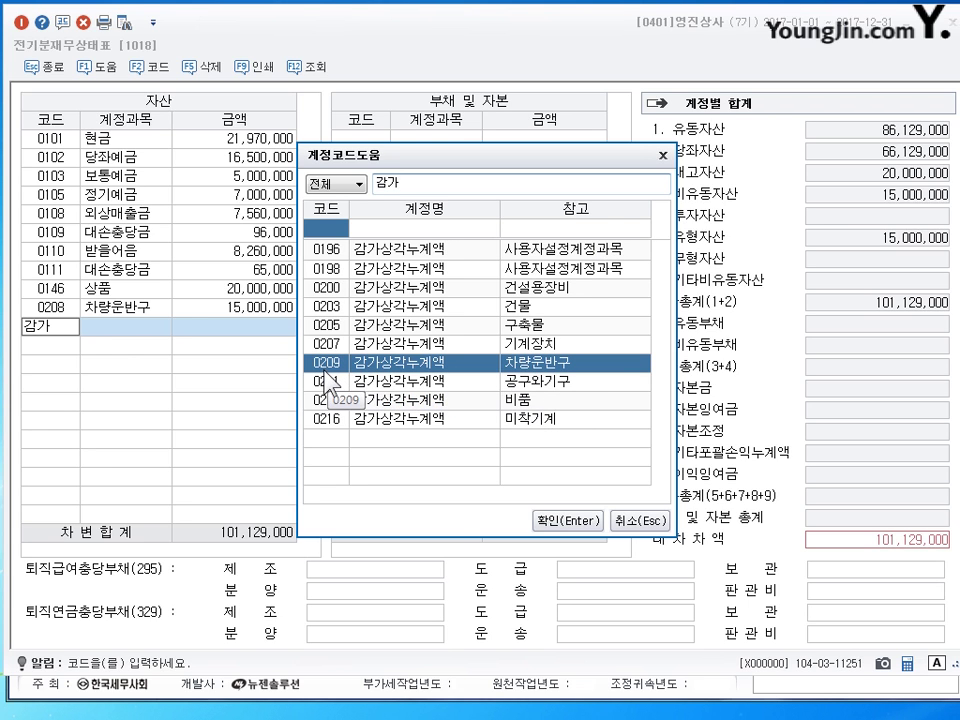
pyautogui.press('BackSpace')
pyautogui.write('개')
pyautogui.press('BackSpace')
pyautogui.write('가')
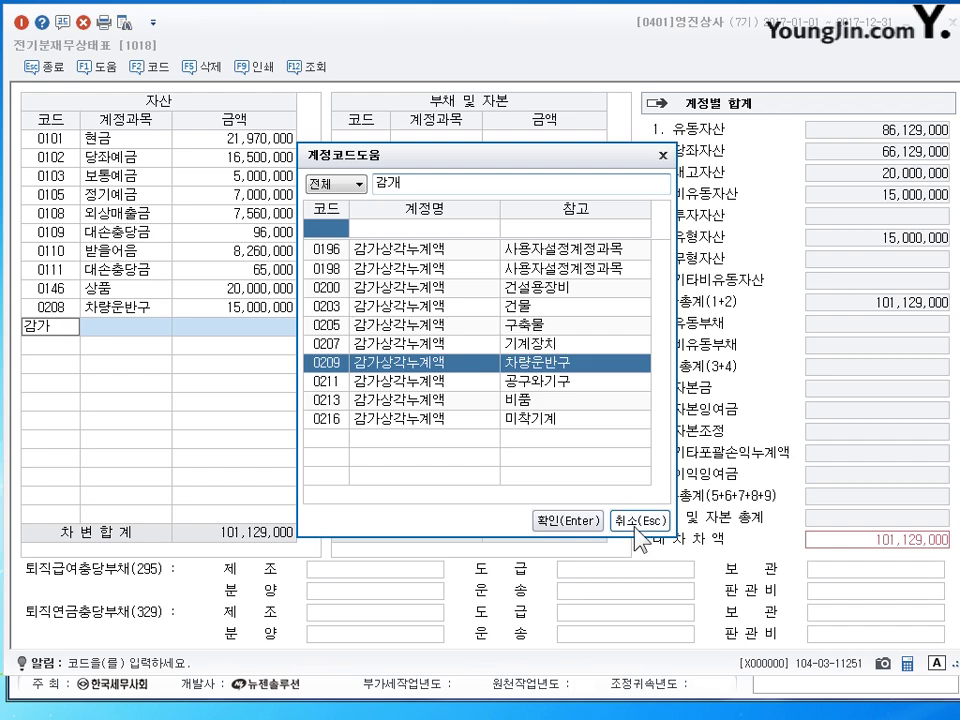
pyautogui.click(572, 521)
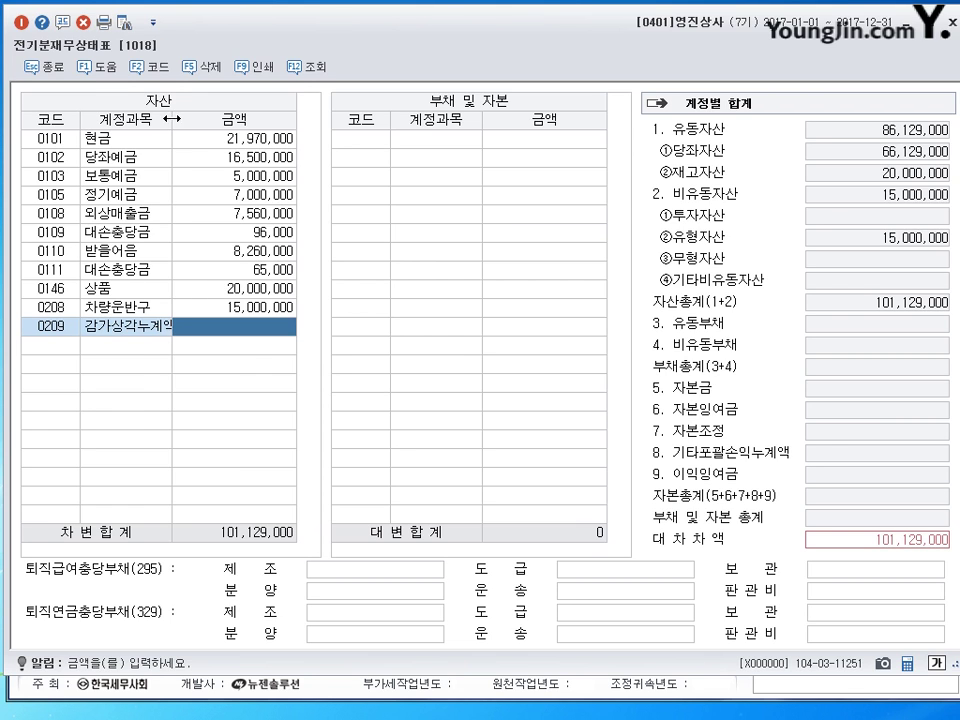
pyautogui.moveTo(172, 118); pyautogui.dragTo(180, 120)
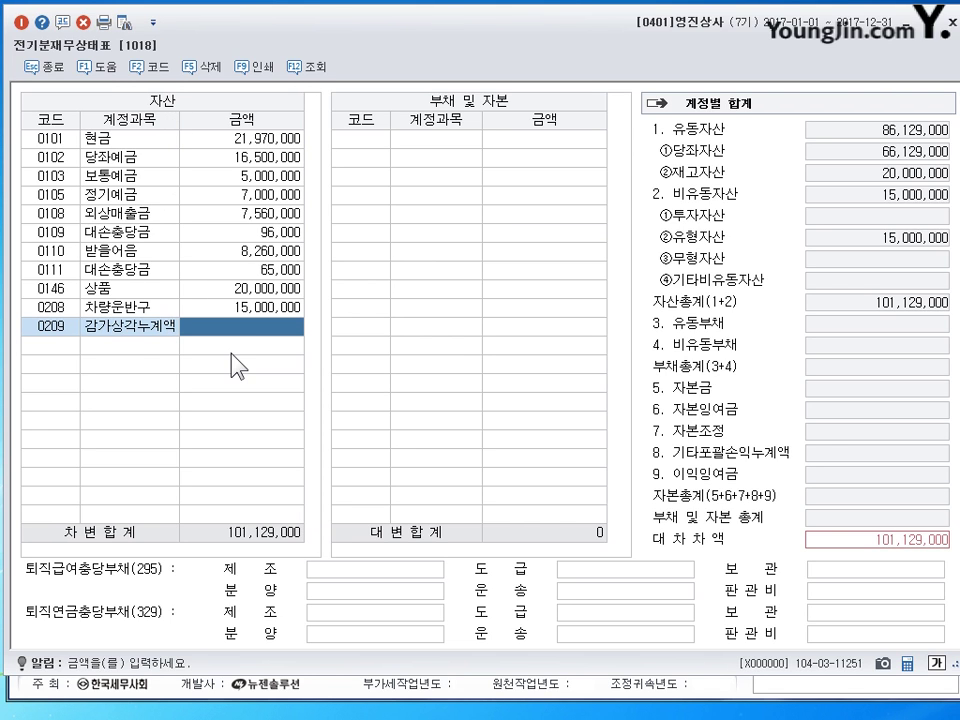
pyautogui.write('3000000')
pyautogui.press('Return')
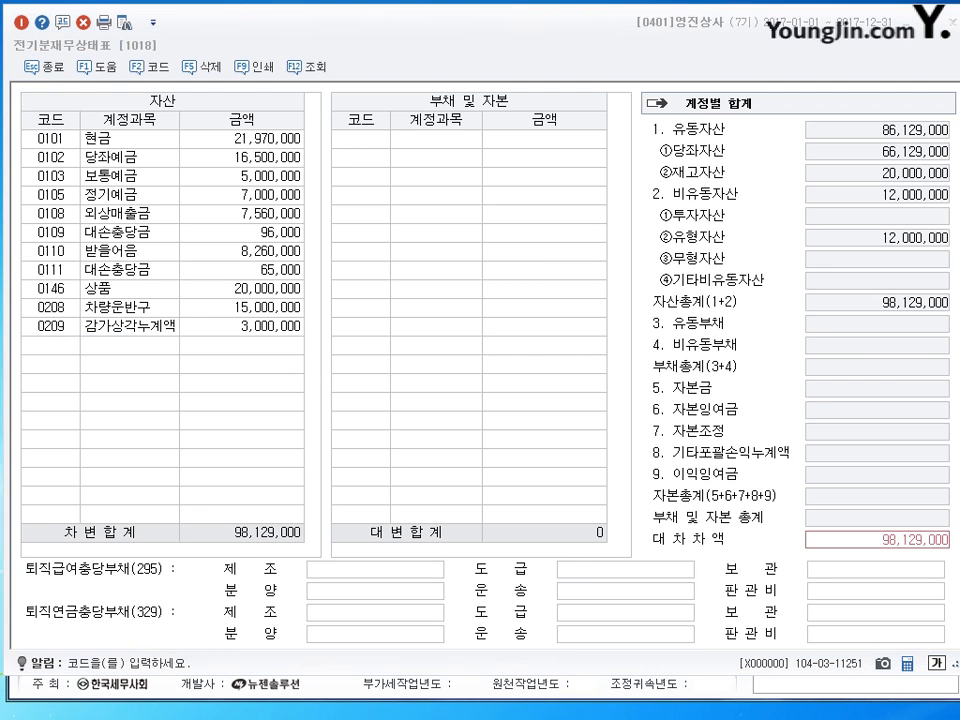
# Step: Mark the 차량운반구 cost, its 감가상각누계액 deduction and the net amount in the exercise document, clear the marks and return to KcLep
pyautogui.hotkey('alt', 'Tab')
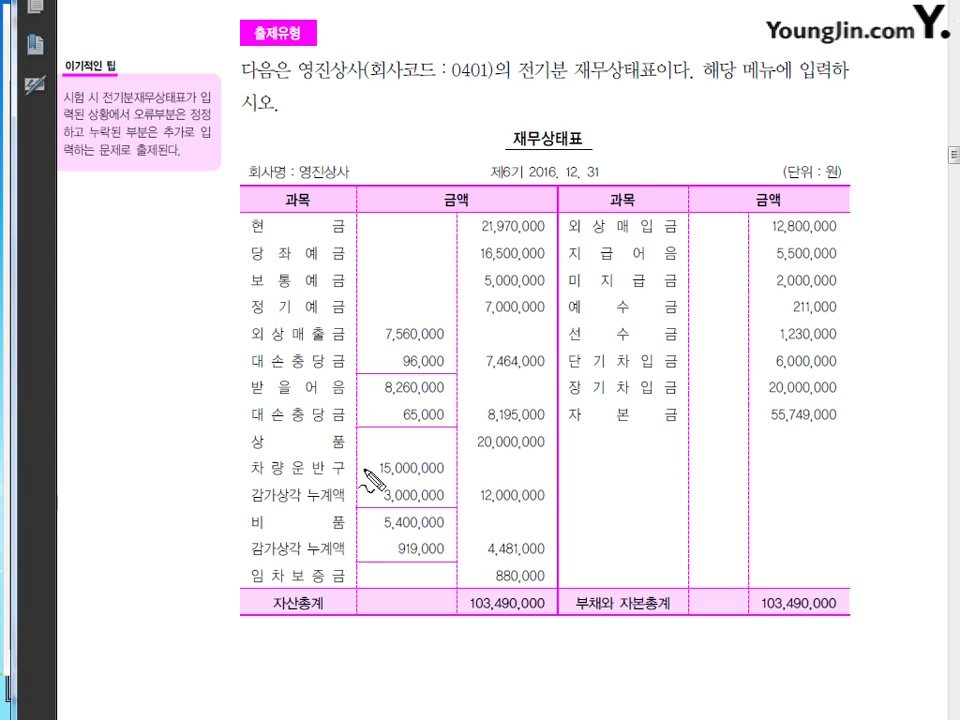
pyautogui.moveTo(386, 488)
pyautogui.mouseDown()
pyautogui.moveTo(375, 466)
pyautogui.moveTo(441, 452)
pyautogui.moveTo(405, 490)
pyautogui.mouseUp()
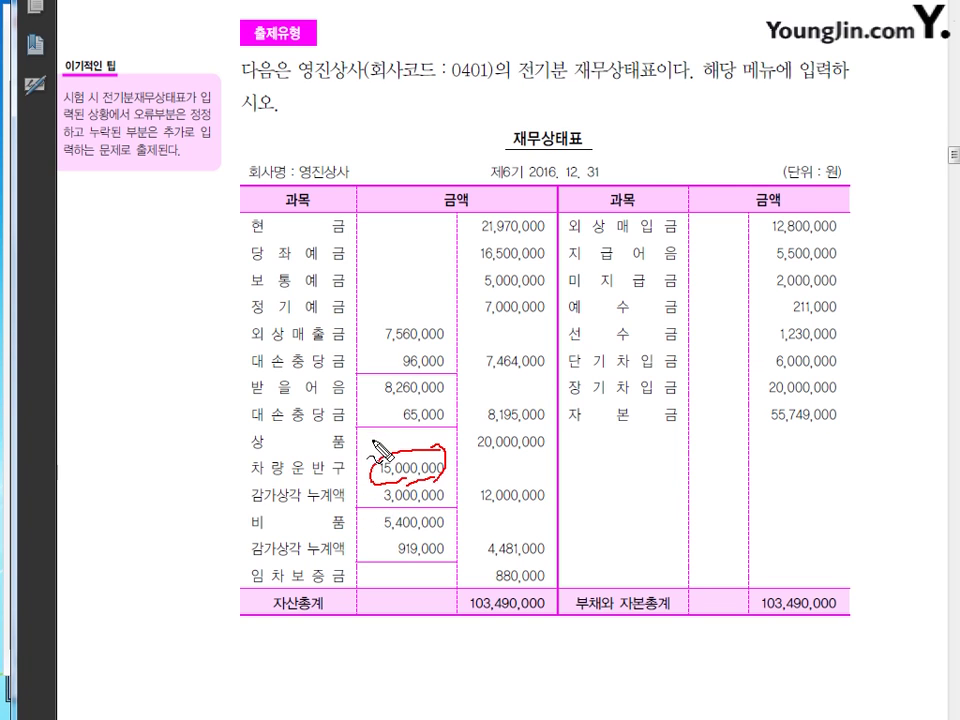
pyautogui.moveTo(367, 440)
pyautogui.mouseDown()
pyautogui.moveTo(373, 452)
pyautogui.moveTo(440, 442)
pyautogui.mouseUp()
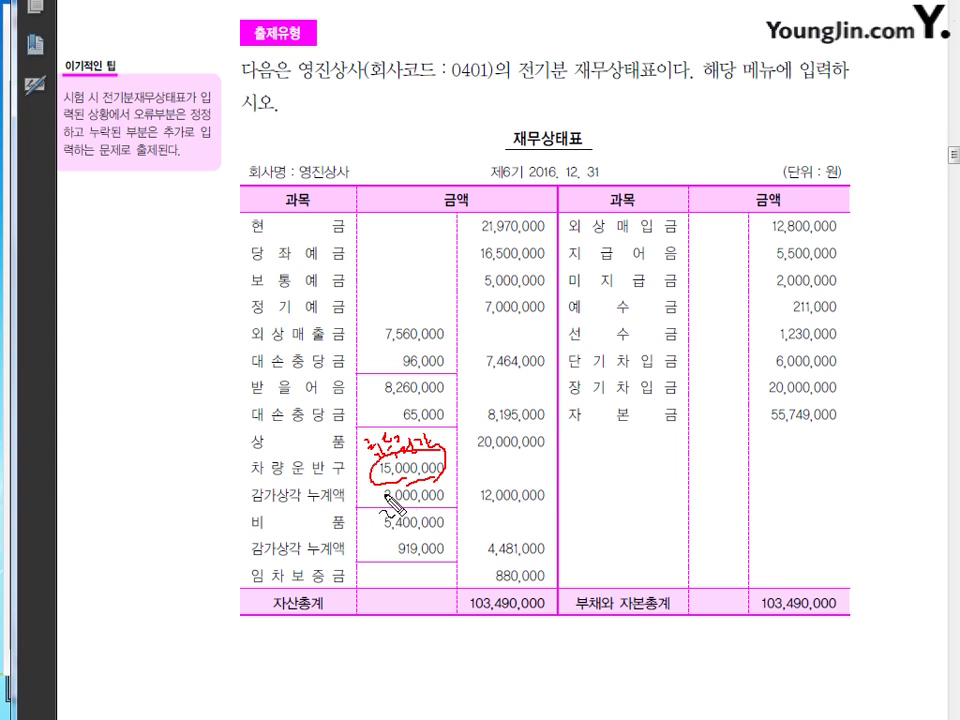
pyautogui.moveTo(359, 489)
pyautogui.mouseDown()
pyautogui.moveTo(362, 503)
pyautogui.moveTo(368, 490)
pyautogui.moveTo(373, 500)
pyautogui.mouseUp()
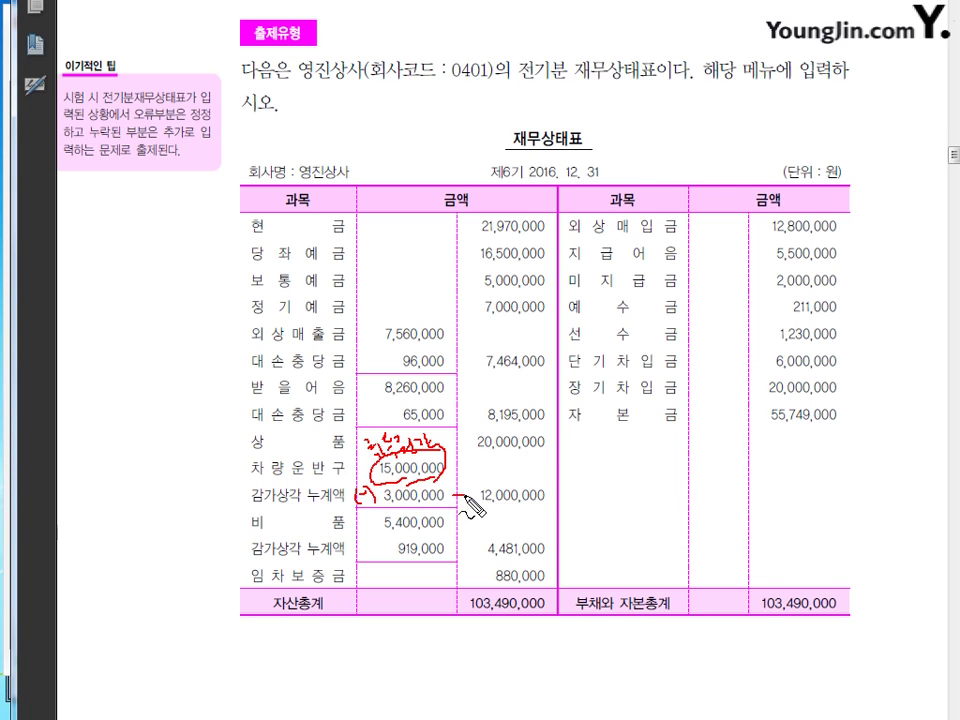
pyautogui.moveTo(455, 493)
pyautogui.mouseDown()
pyautogui.moveTo(545, 505)
pyautogui.moveTo(478, 490)
pyautogui.moveTo(488, 466)
pyautogui.moveTo(521, 466)
pyautogui.mouseUp()
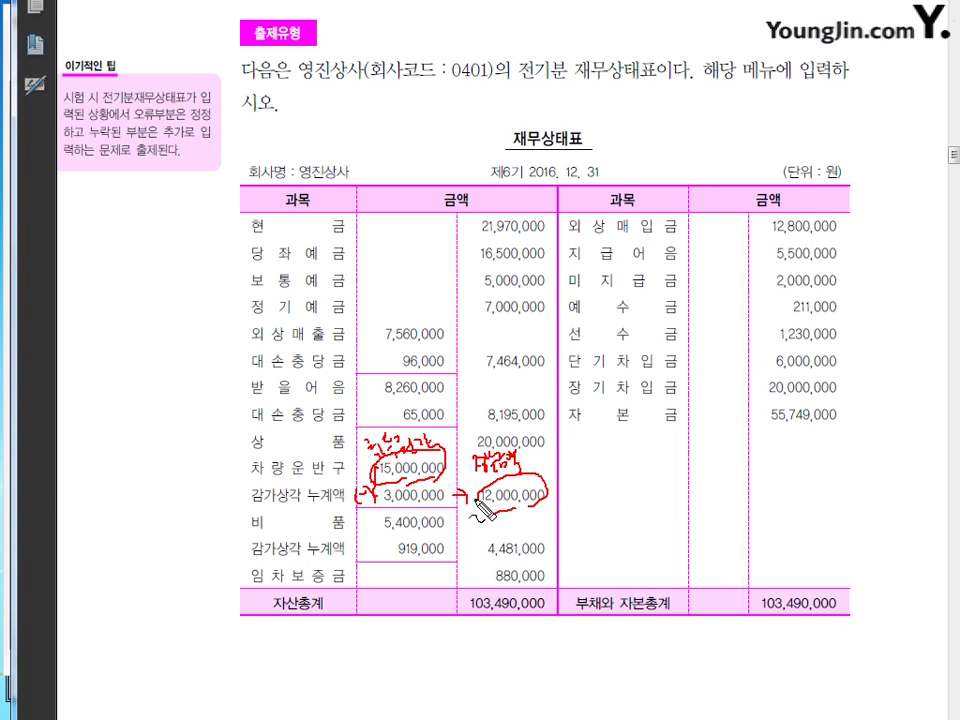
pyautogui.press('Escape')
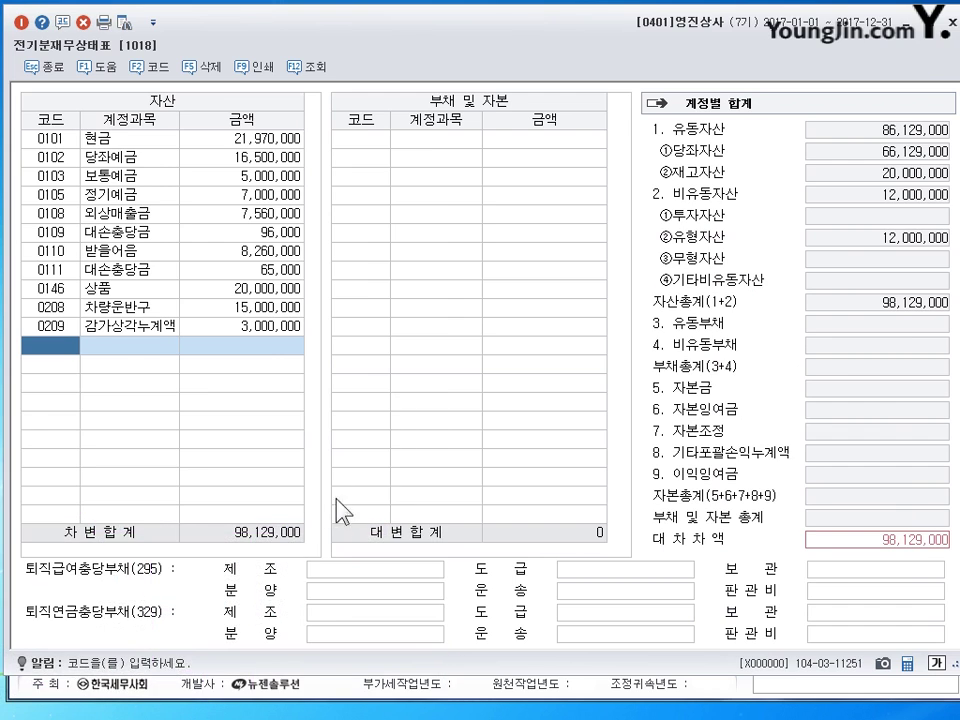
# Step: Add account code 212 (비품) on the next empty assets row with an amount of 5,400,000
pyautogui.click(135, 328)
pyautogui.click(52, 345)
pyautogui.write('212')
pyautogui.press('Return')
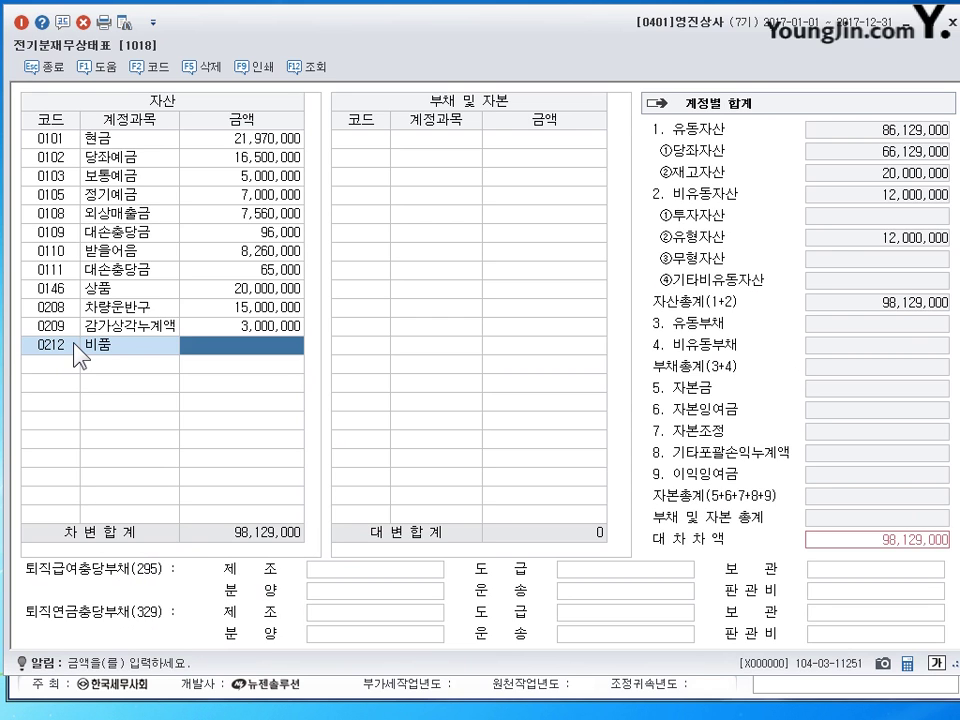
pyautogui.write('5400000')
pyautogui.press('Return')
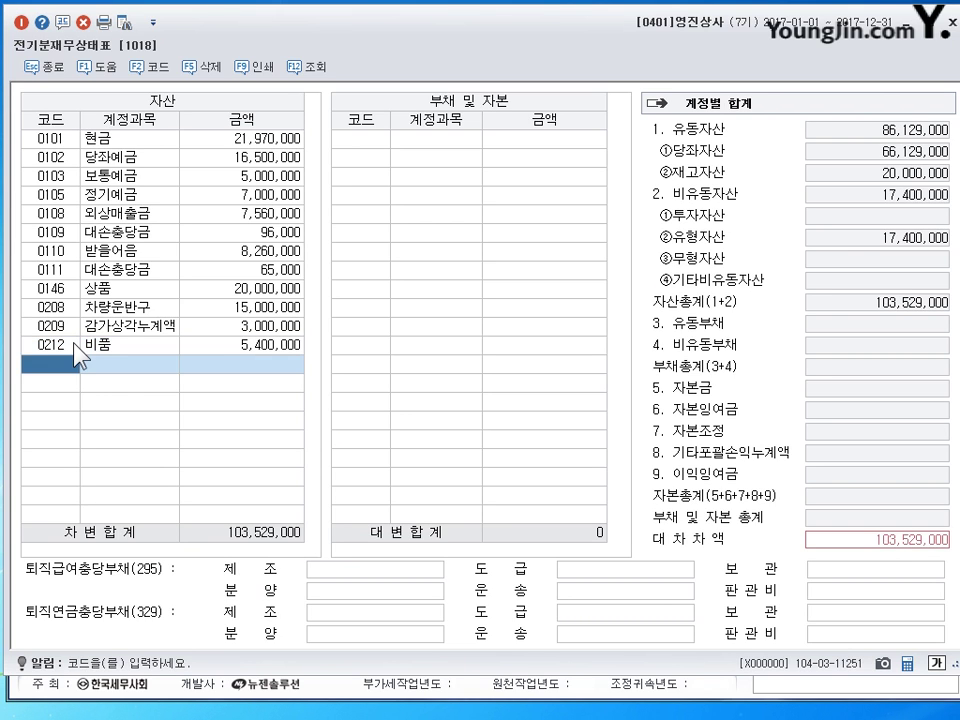
# Step: Add account code 213, the 감가상각누계액 belonging to 비품, with an amount of 919,000
pyautogui.write('213')
pyautogui.press('Return')
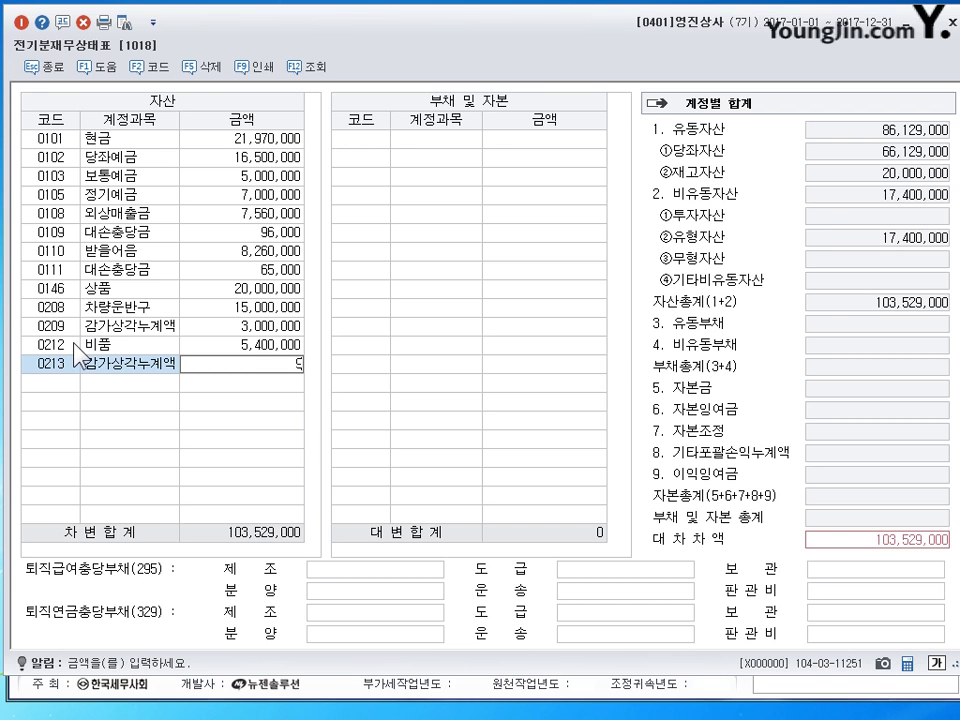
pyautogui.write('9190000')
pyautogui.press('Return')
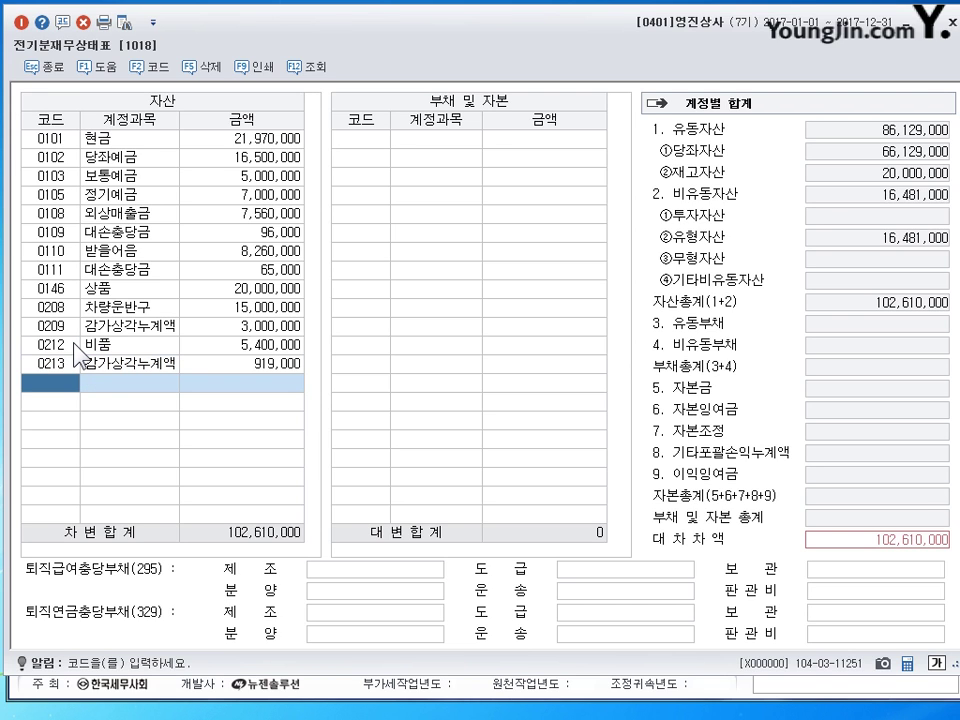
# Step: Find the 임차보증금 account (code 0232) by name and add it to the assets with an amount of 880,000
pyautogui.write('임ㅊ')
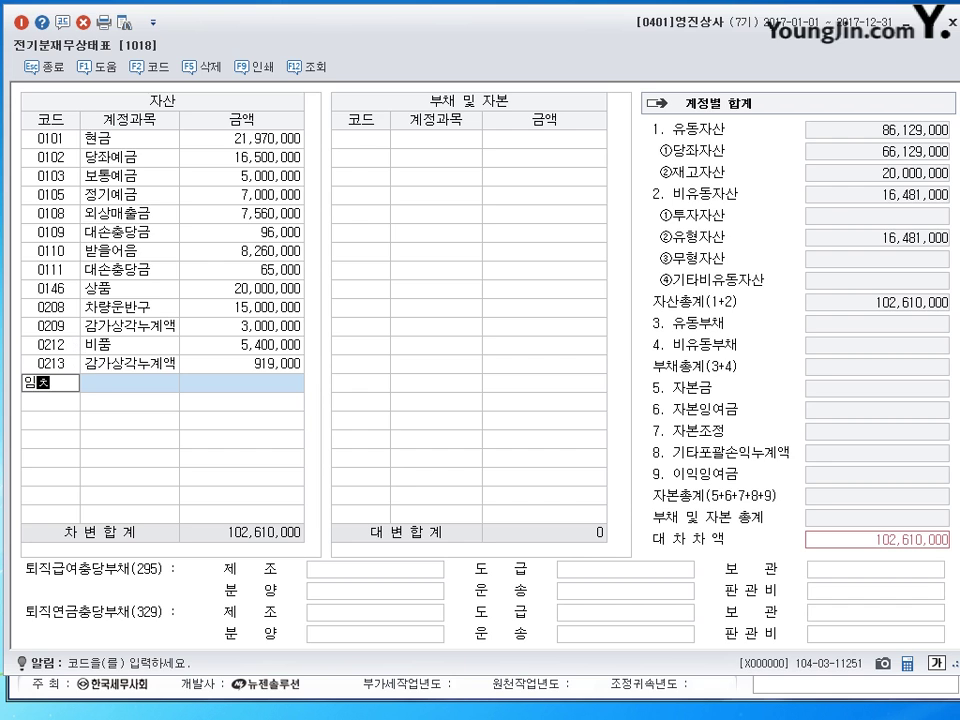
pyautogui.write('ㅏ')
pyautogui.press('Return')
pyautogui.press('Return')
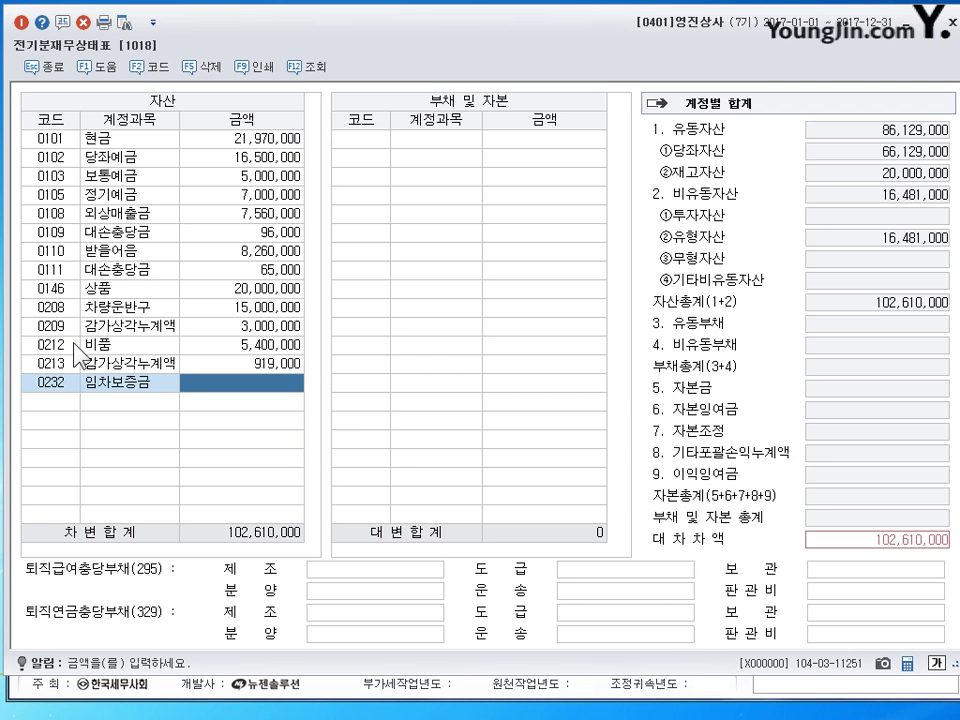
pyautogui.write('88')
pyautogui.press('+')
pyautogui.press('Return')
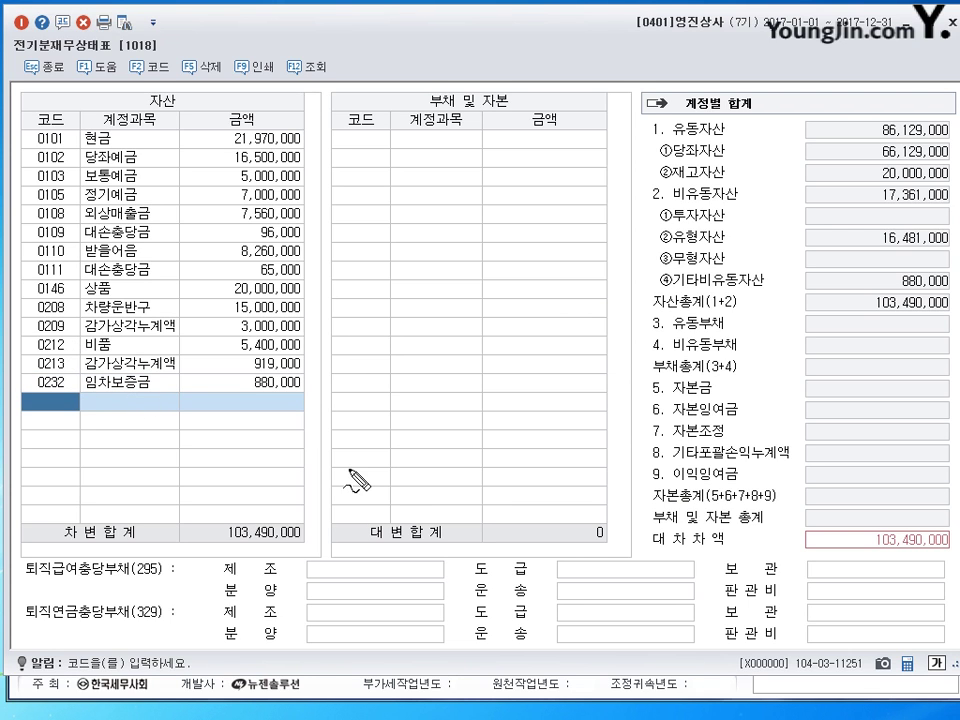
# Step: Circle the 차변합계 total of the assets side and clear the mark
pyautogui.moveTo(232, 550)
pyautogui.mouseDown()
pyautogui.moveTo(250, 506)
pyautogui.moveTo(306, 540)
pyautogui.moveTo(255, 562)
pyautogui.moveTo(247, 550)
pyautogui.mouseUp()
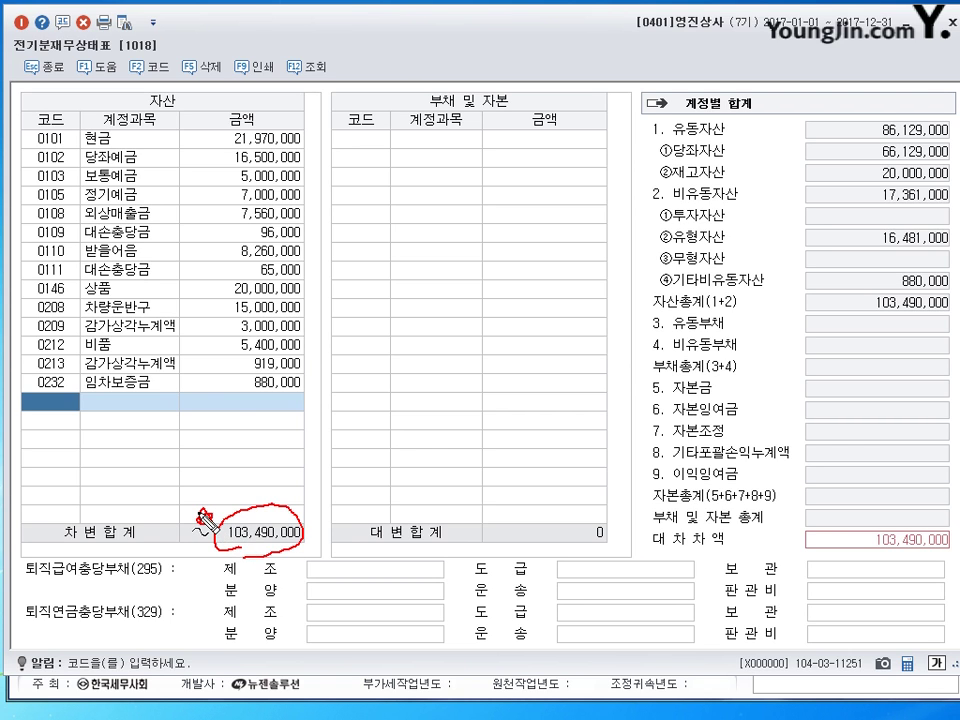
pyautogui.press('Escape')
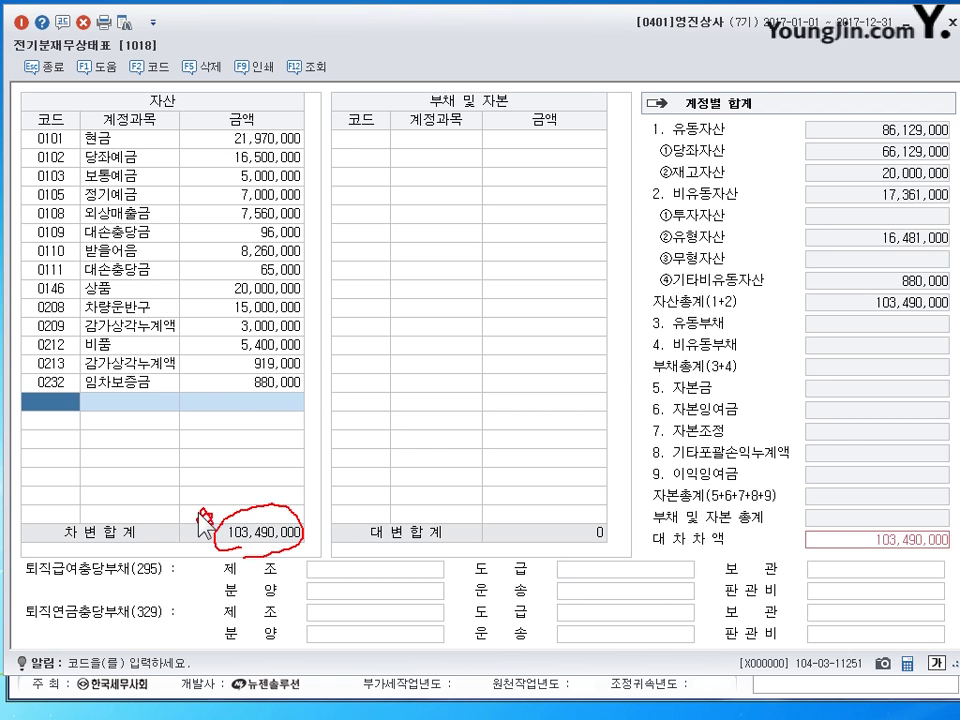
# Step: Start the 부채 및 자본 side with account 0251 (외상매입금) at 12,800,000 and account 252 (지급어음) at 5,500,000
pyautogui.click(374, 150)
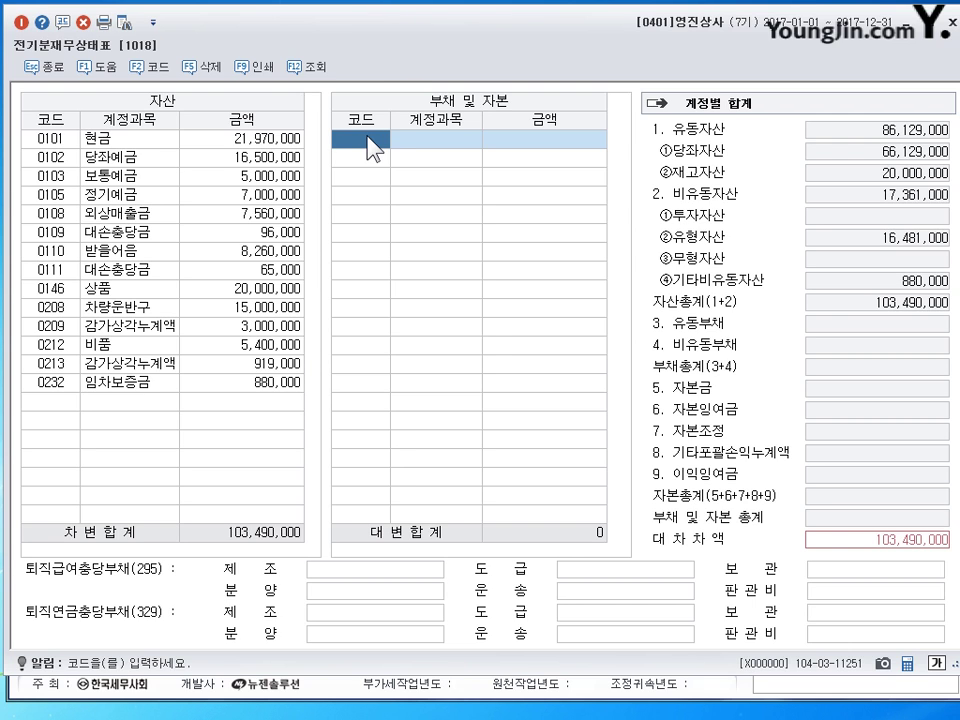
pyautogui.write('0251')
pyautogui.press('Return')
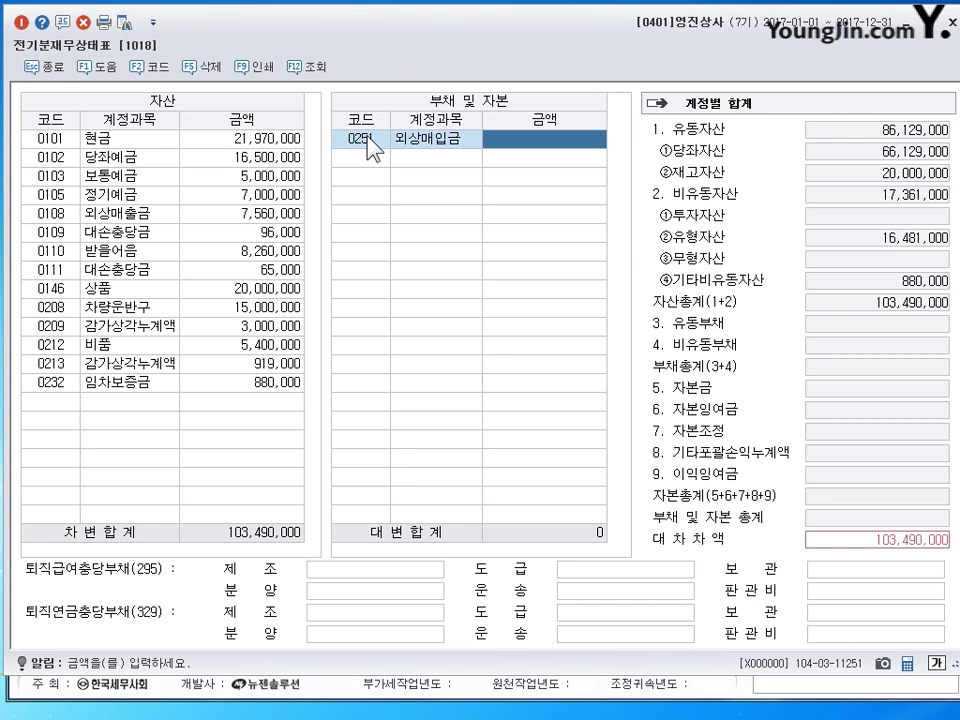
pyautogui.write('12800000')
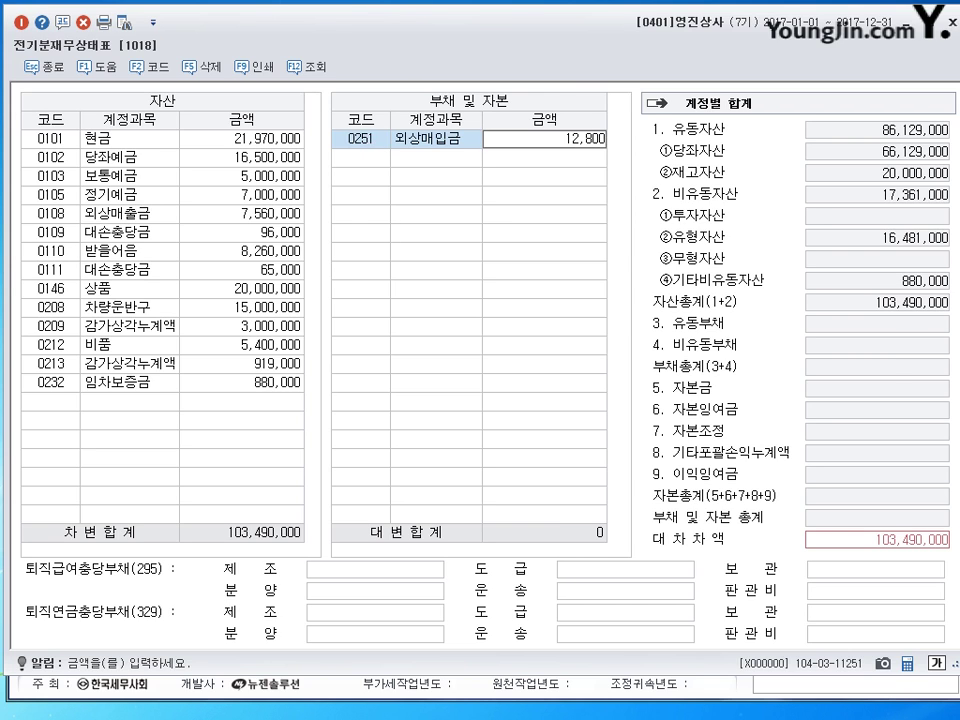
pyautogui.press('Return')
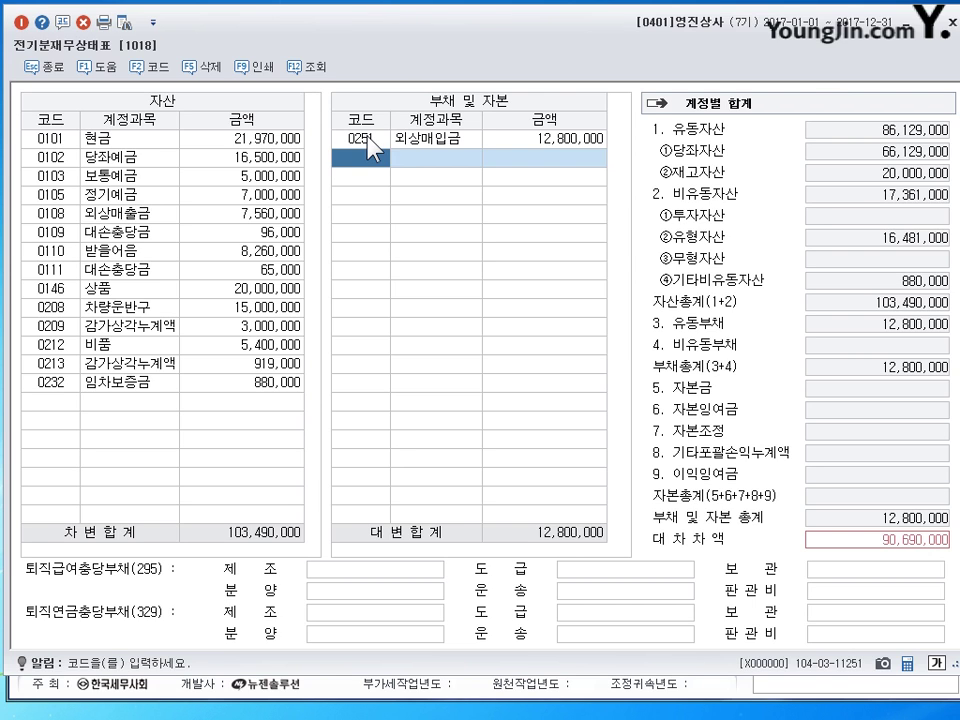
pyautogui.write('252')
pyautogui.press('Return')
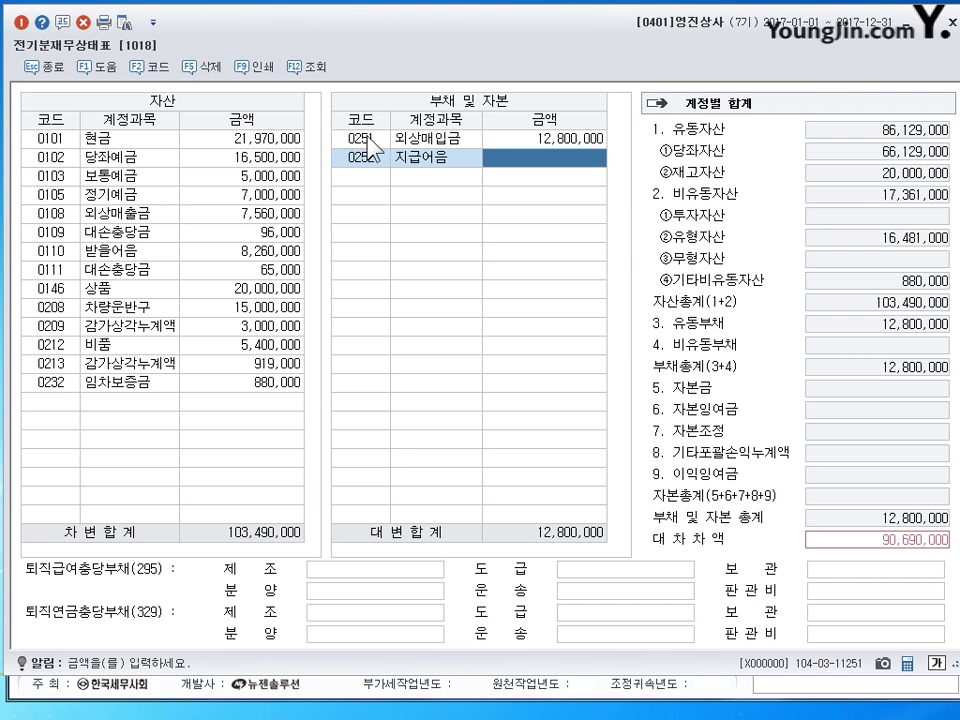
pyautogui.write('5500000')
pyautogui.press('Return')
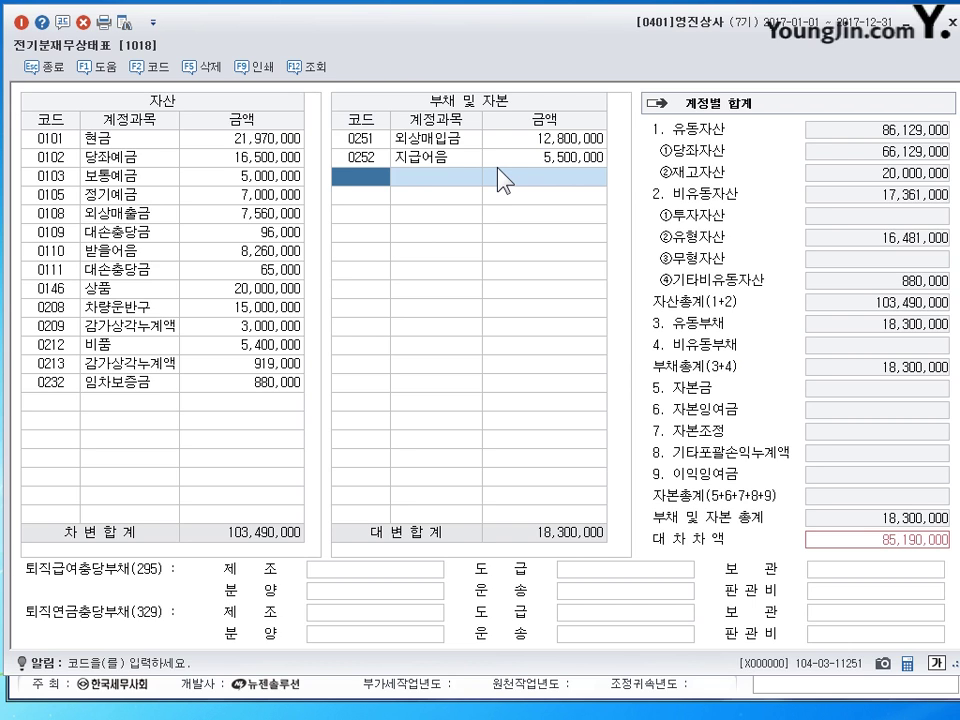
# Step: Add liability accounts 253 (미지급금) with an amount of 2,000,000 and 254 (예수금) with an amount of 211,000
pyautogui.write('253')
pyautogui.press('Return')
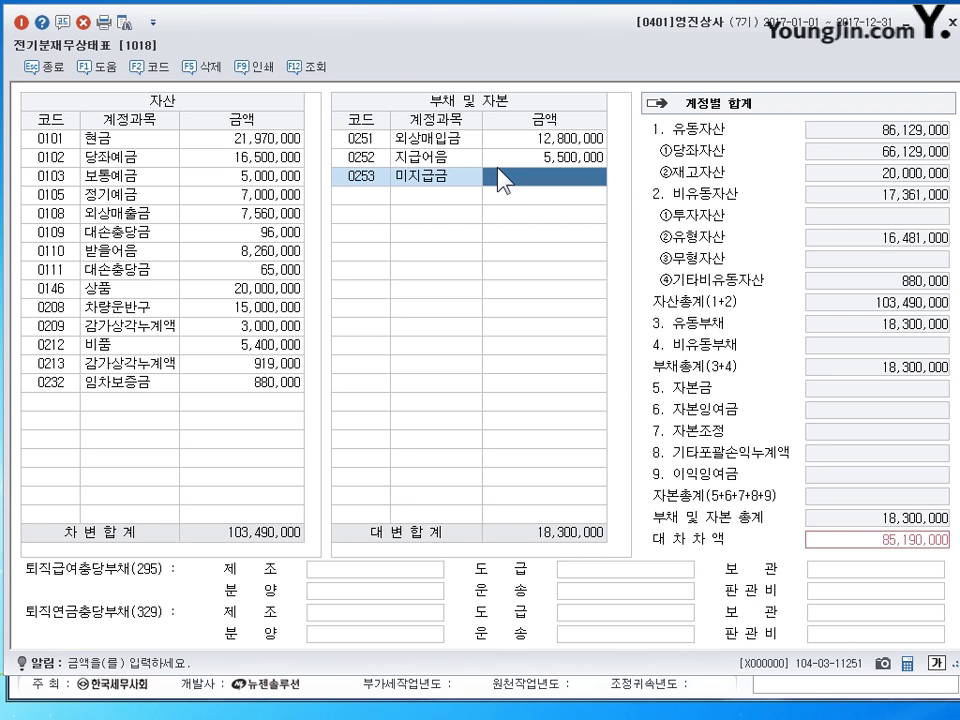
pyautogui.write('2000000')
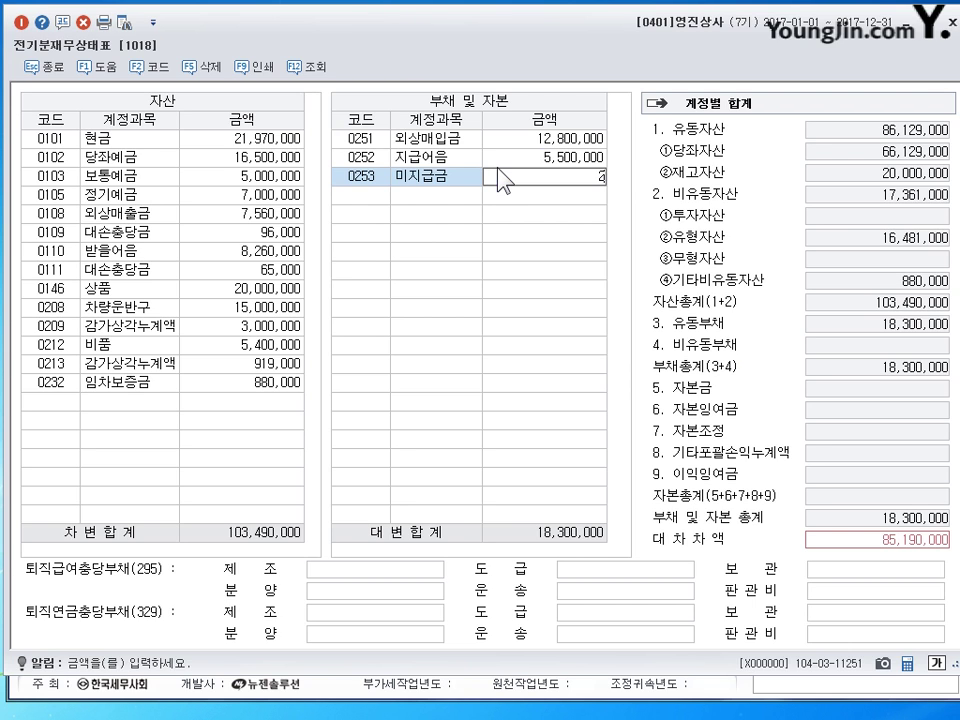
pyautogui.press('Return')
pyautogui.write('254')
pyautogui.press('Return')
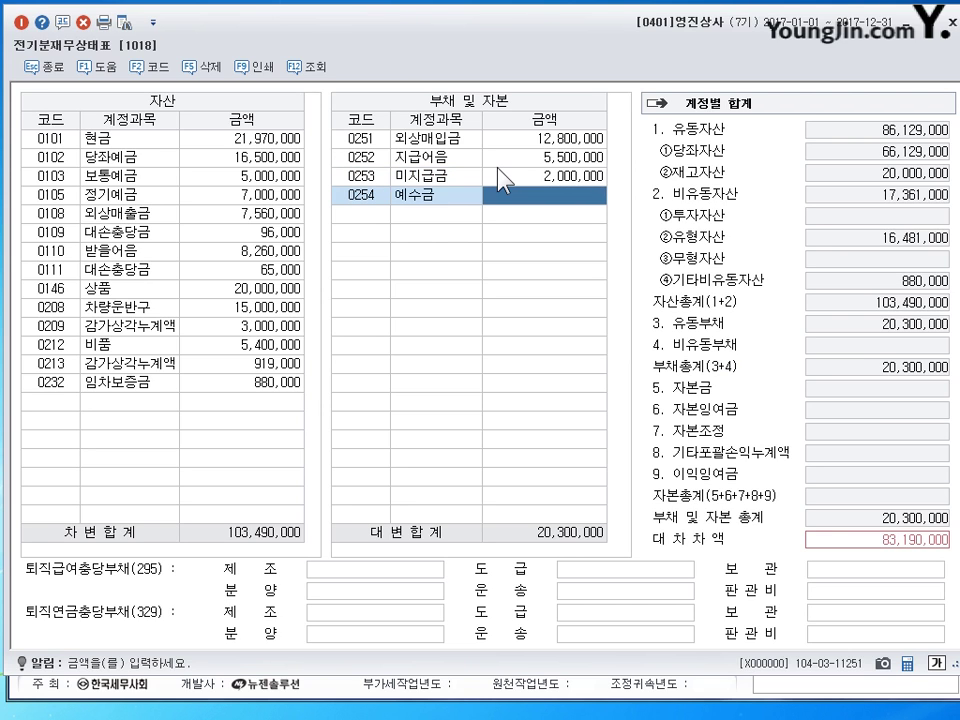
pyautogui.write('2110000')
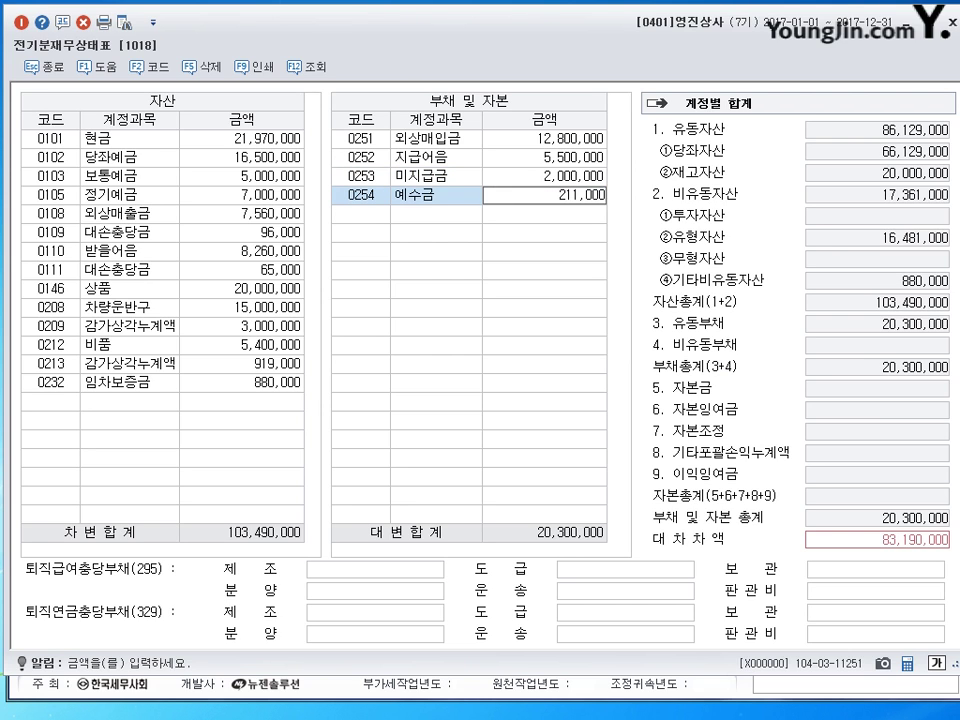
pyautogui.press('Return')
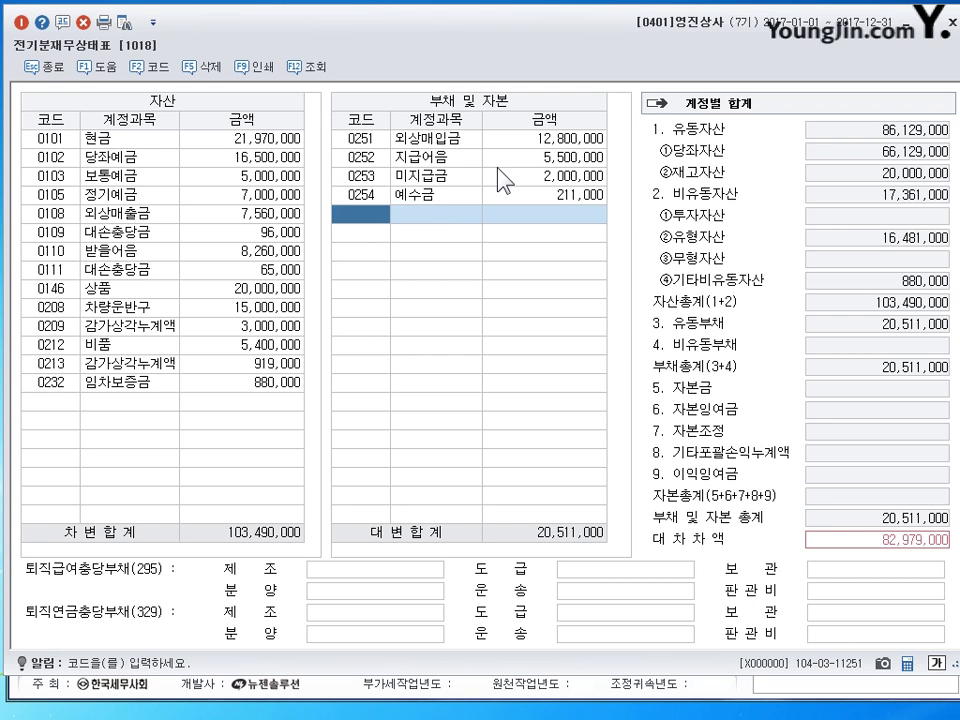
# Step: Add liability accounts 259 (선수금) with an amount of 1,230,000 and 260 (단기차입금) with an amount of 6,000,000
pyautogui.write('259')
pyautogui.press('Return')
pyautogui.write('1230000')
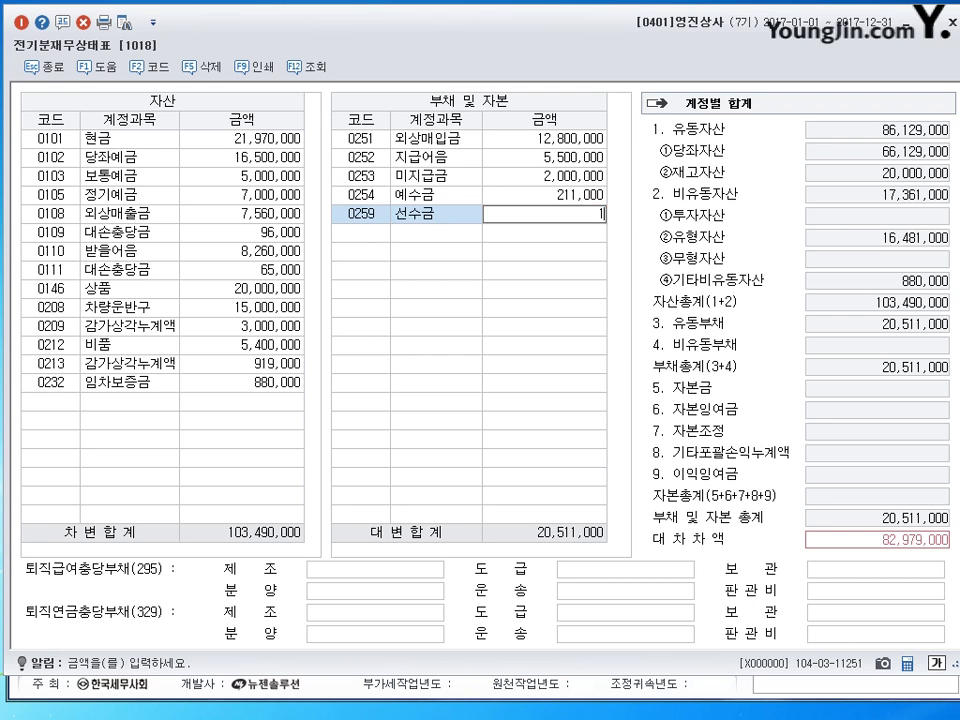
pyautogui.press('Return')
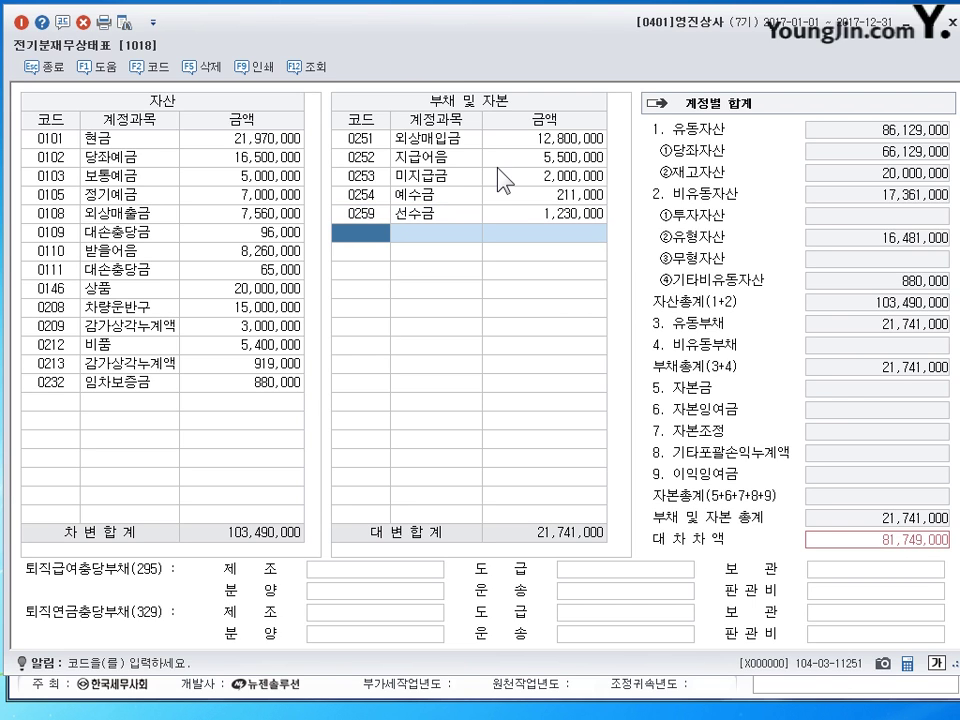
pyautogui.write('260')
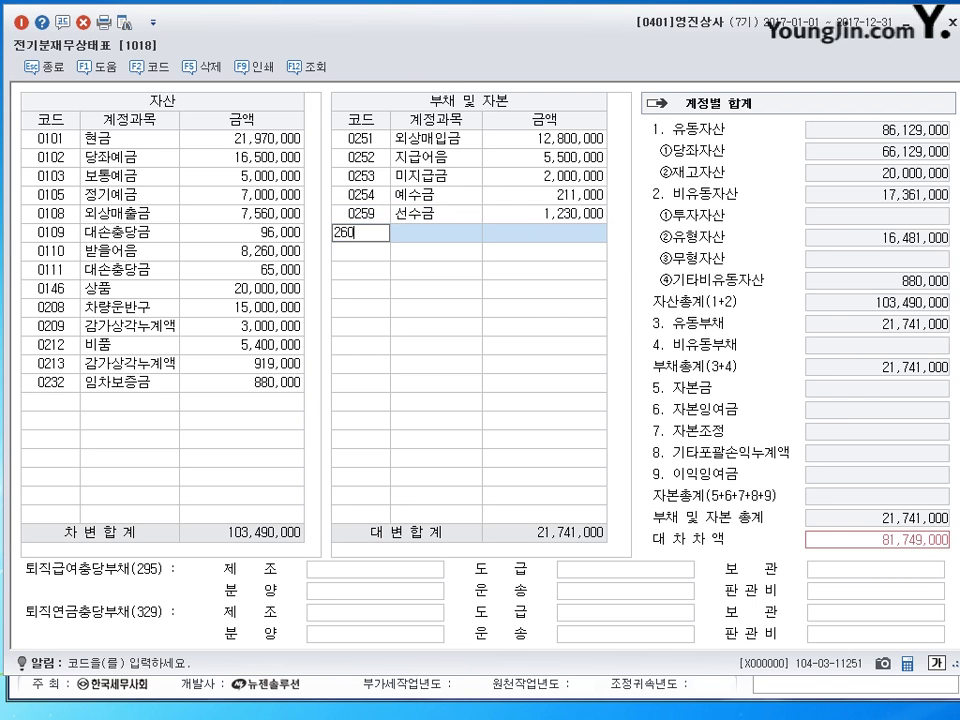
pyautogui.press('Return')
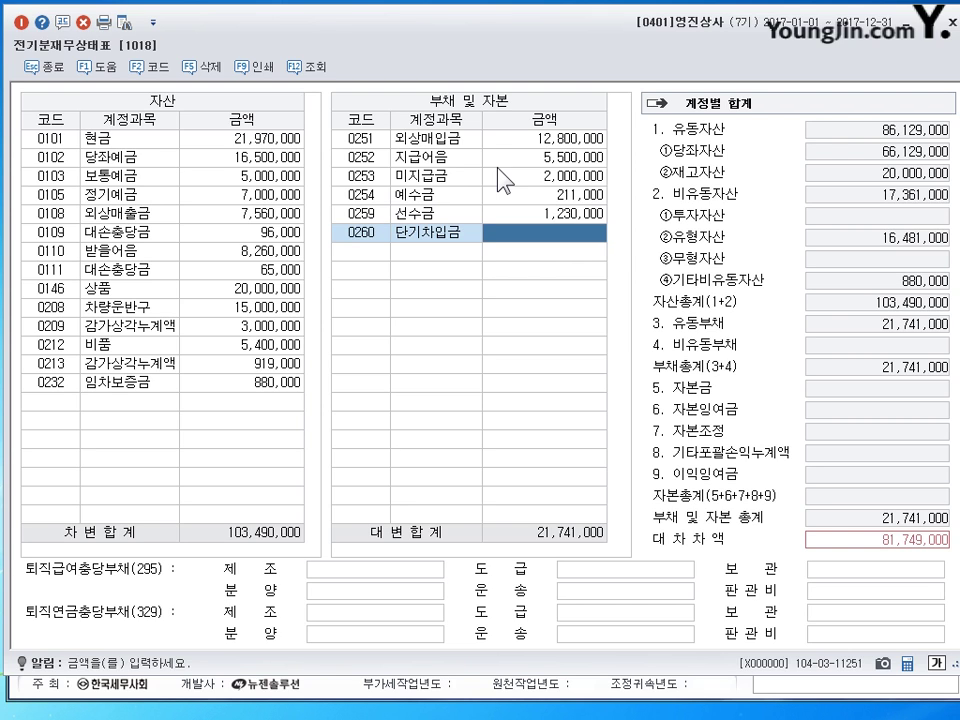
pyautogui.write('6000000')
pyautogui.press('Return')
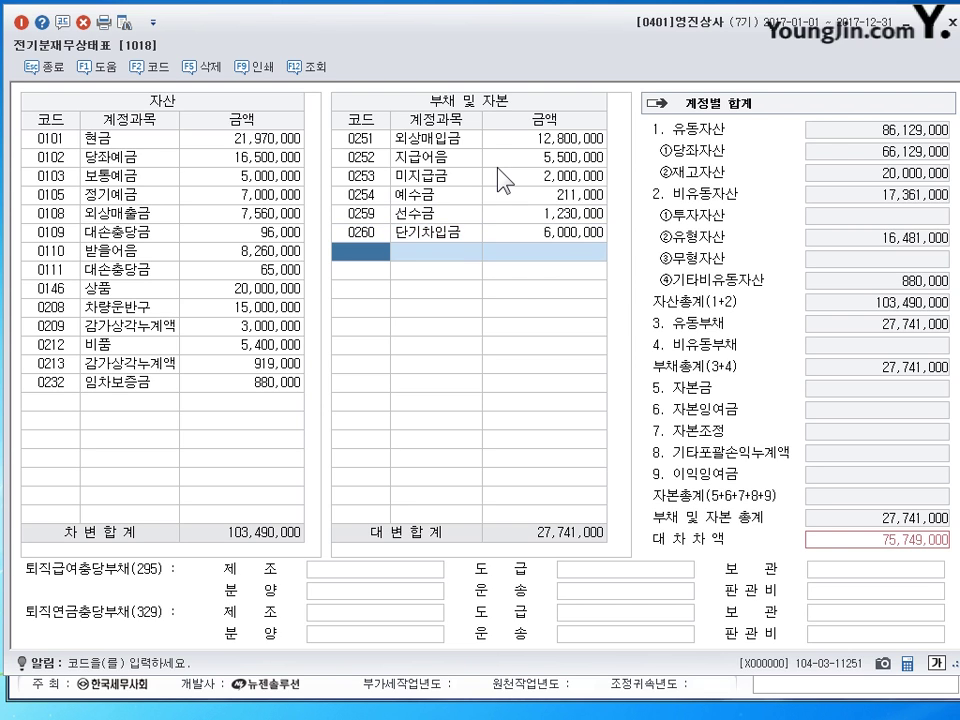
# Step: Add account 293 (장기차입금) with an amount of 20,000,000 and capital account 331 (자본금) with 55,749,000
pyautogui.write('293')
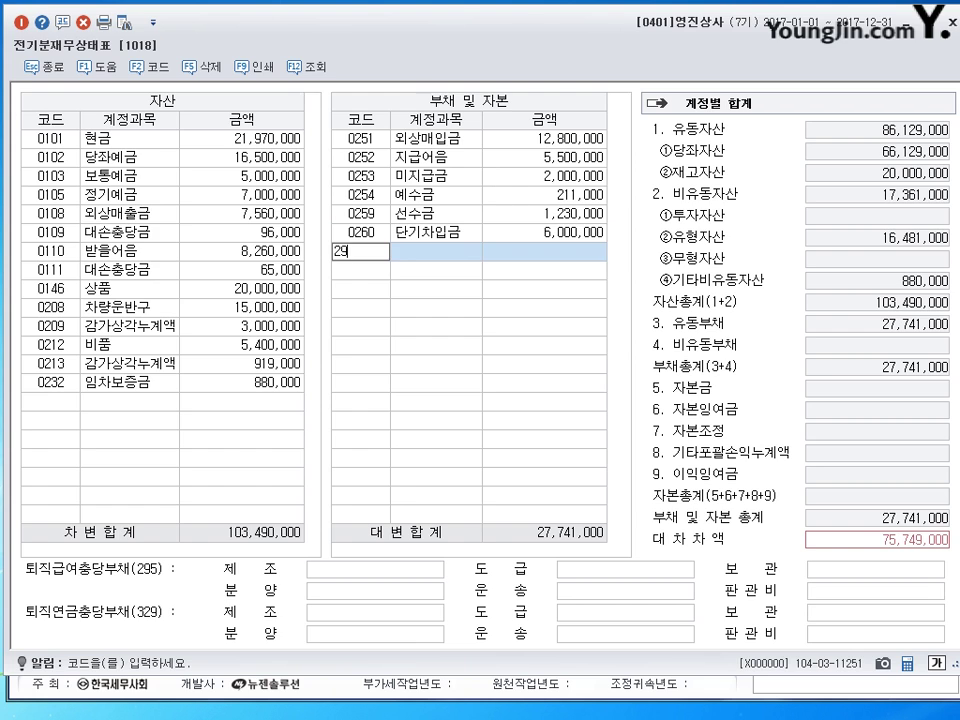
pyautogui.press('Return')
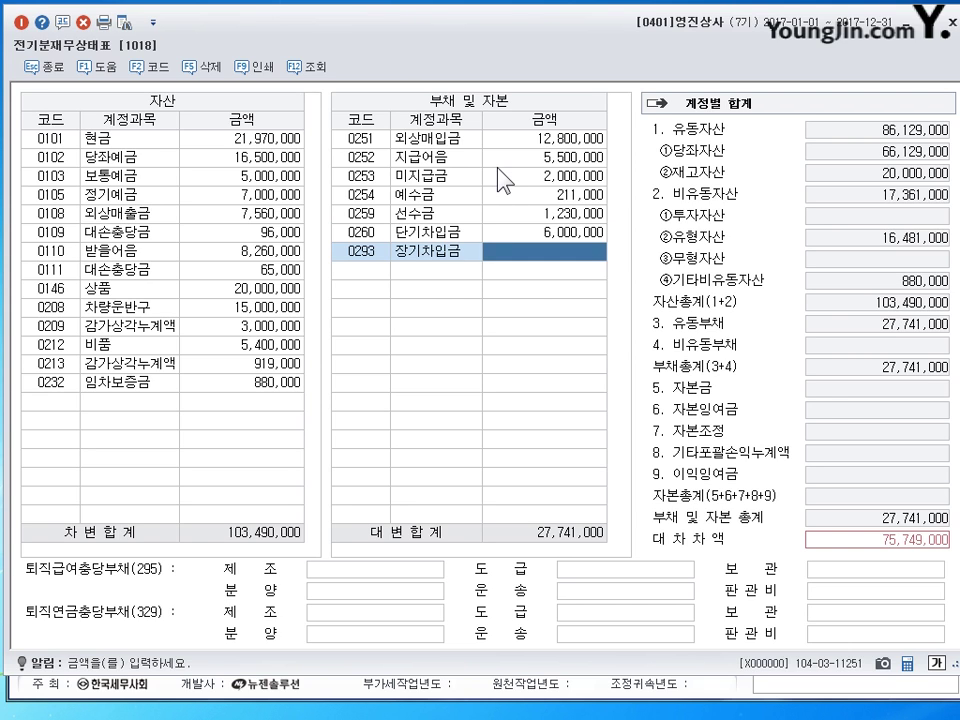
pyautogui.write('20000000')
pyautogui.press('Return')
pyautogui.write('331')
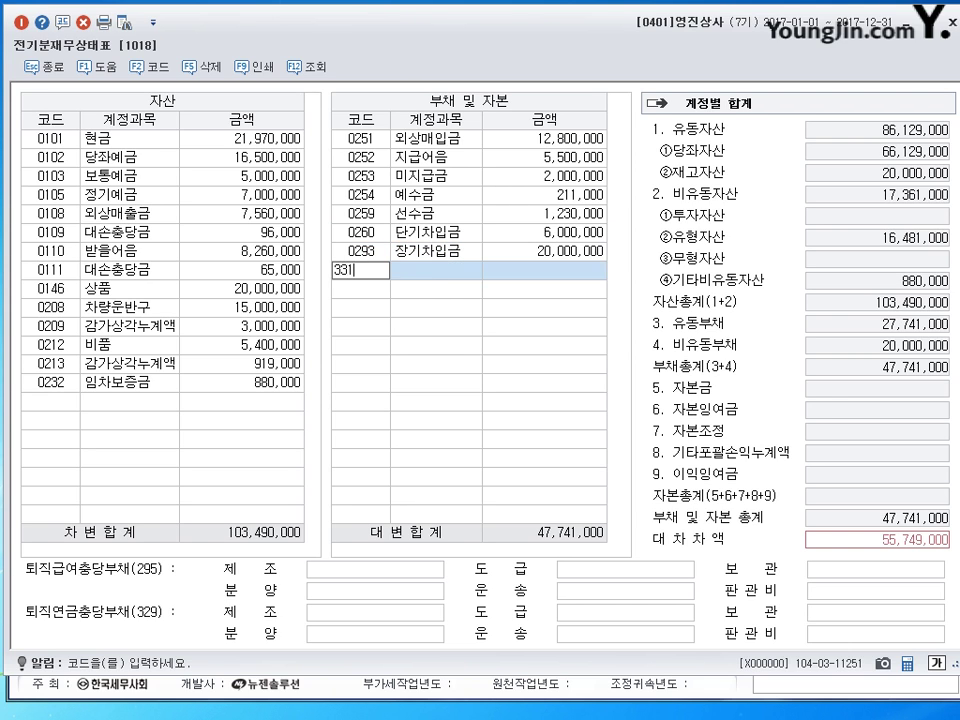
pyautogui.press('Return')
pyautogui.write('55')
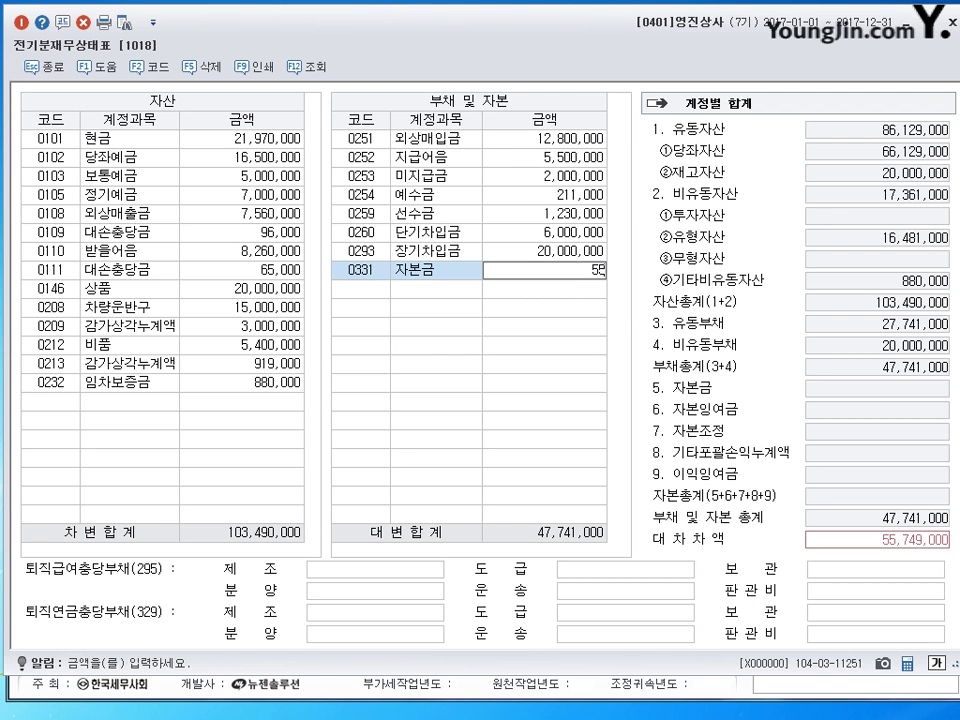
pyautogui.write(',749,000')
pyautogui.press('Return')
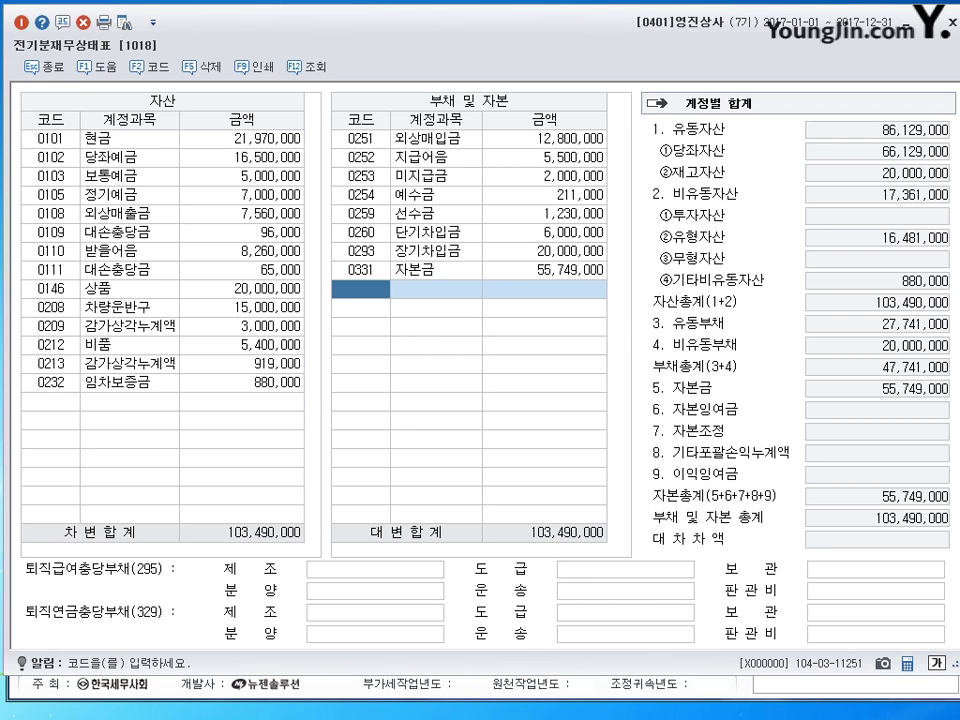
# Step: Circle the 대변합계 and 차변합계 totals and the 대차차액 field to compare them, and clear the marks
pyautogui.moveTo(586, 550)
pyautogui.mouseDown()
pyautogui.moveTo(553, 549)
pyautogui.moveTo(575, 511)
pyautogui.moveTo(588, 545)
pyautogui.mouseUp()
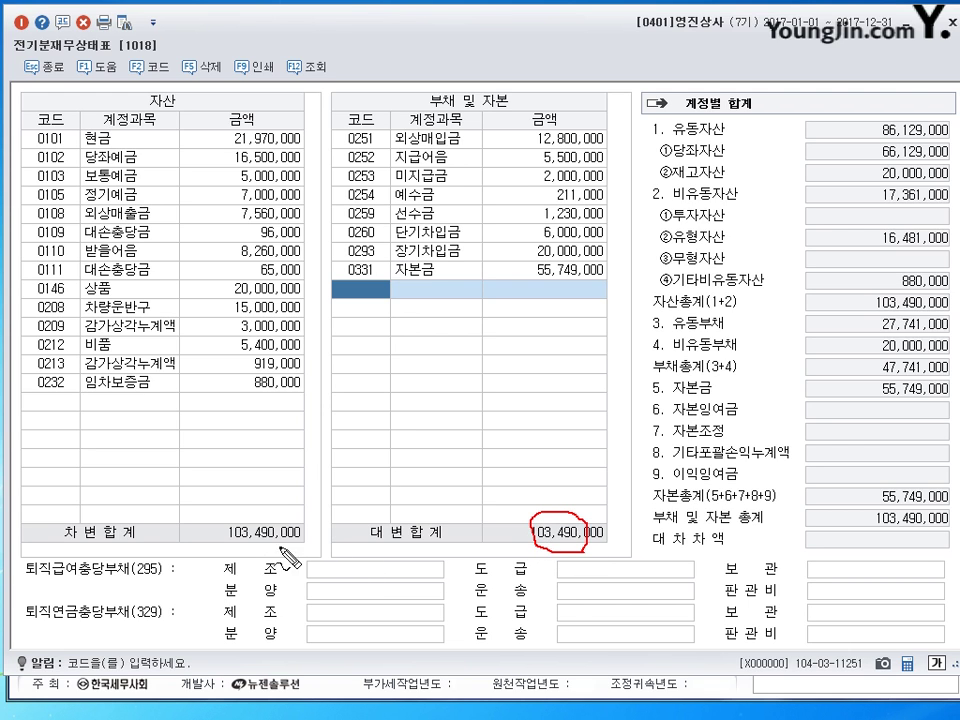
pyautogui.moveTo(262, 540)
pyautogui.mouseDown()
pyautogui.moveTo(228, 535)
pyautogui.moveTo(283, 550)
pyautogui.mouseUp()
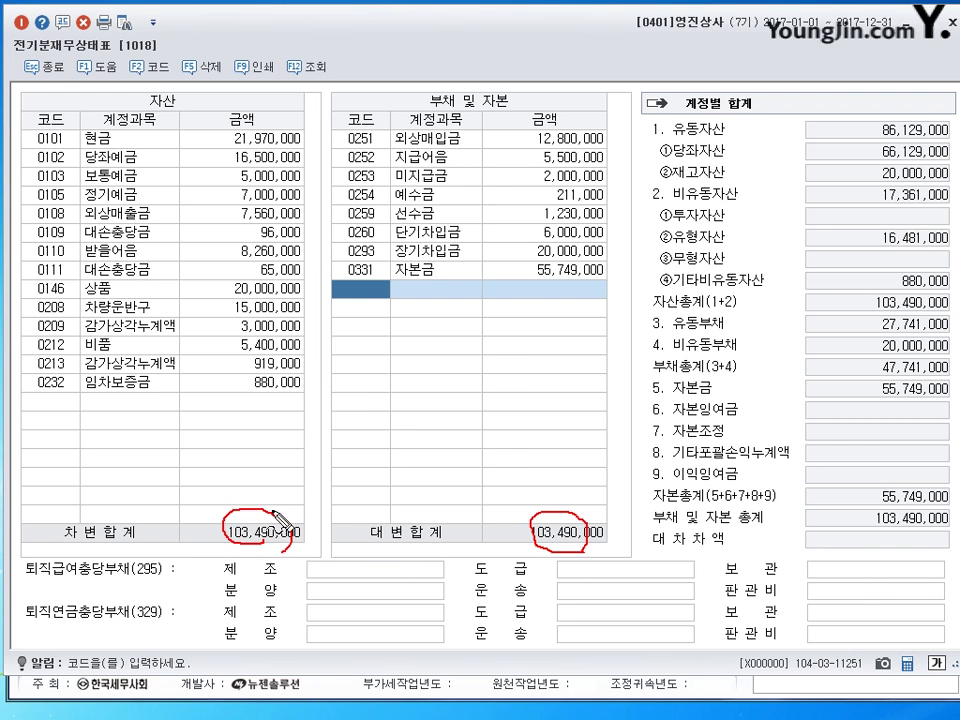
pyautogui.moveTo(822, 538)
pyautogui.mouseDown()
pyautogui.moveTo(806, 558)
pyautogui.moveTo(938, 541)
pyautogui.moveTo(918, 572)
pyautogui.mouseUp()
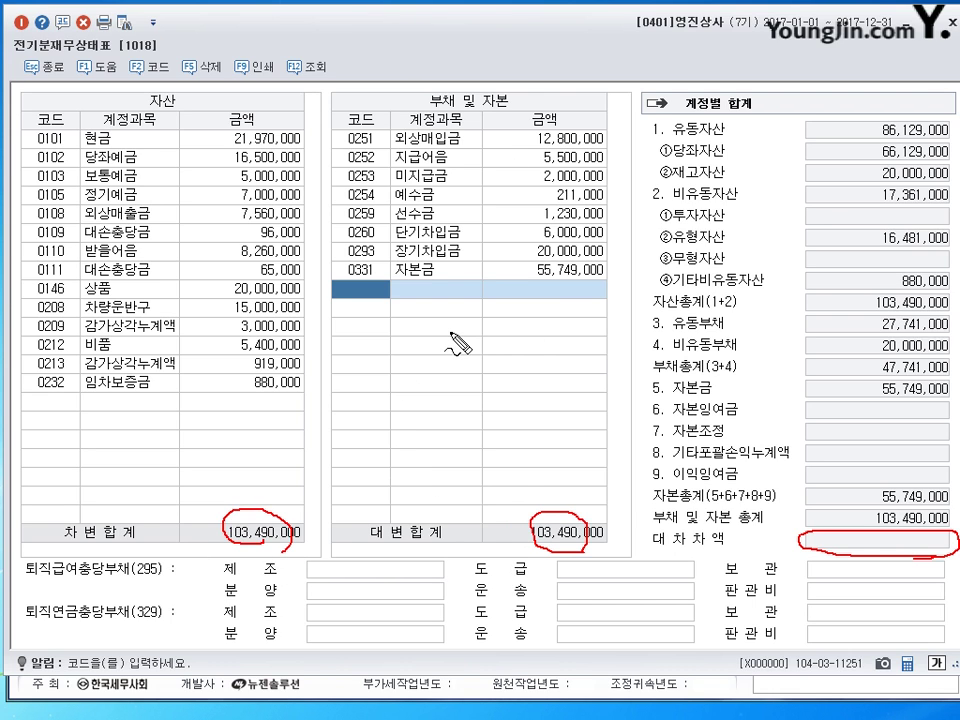
pyautogui.press('Escape')
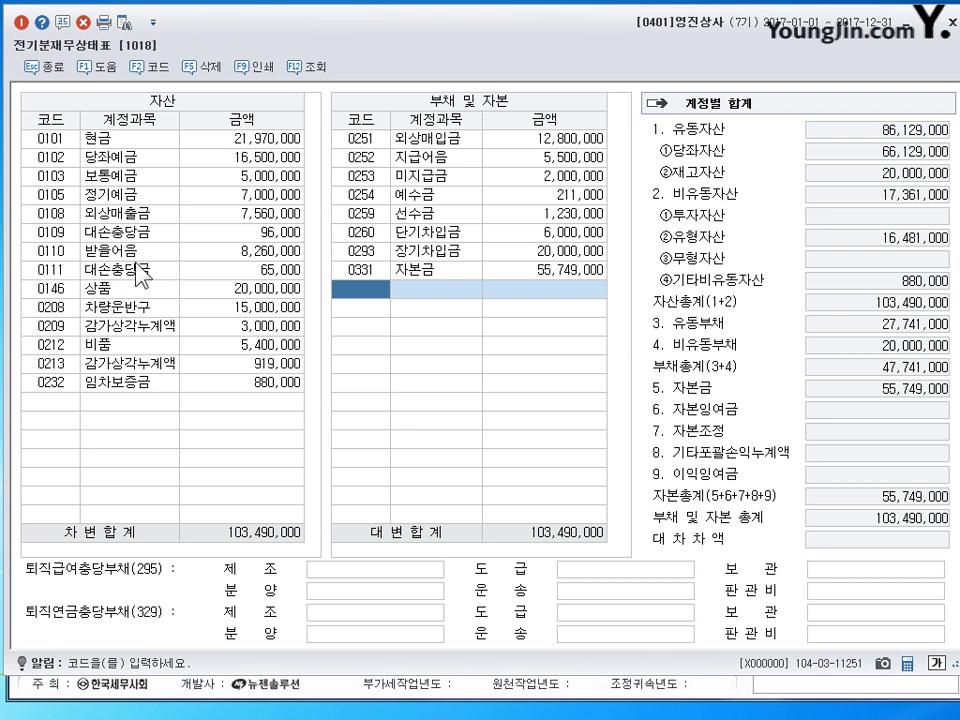
# Step: Delete the 대손충당금 row with code 0109 from the assets
pyautogui.click(145, 236)
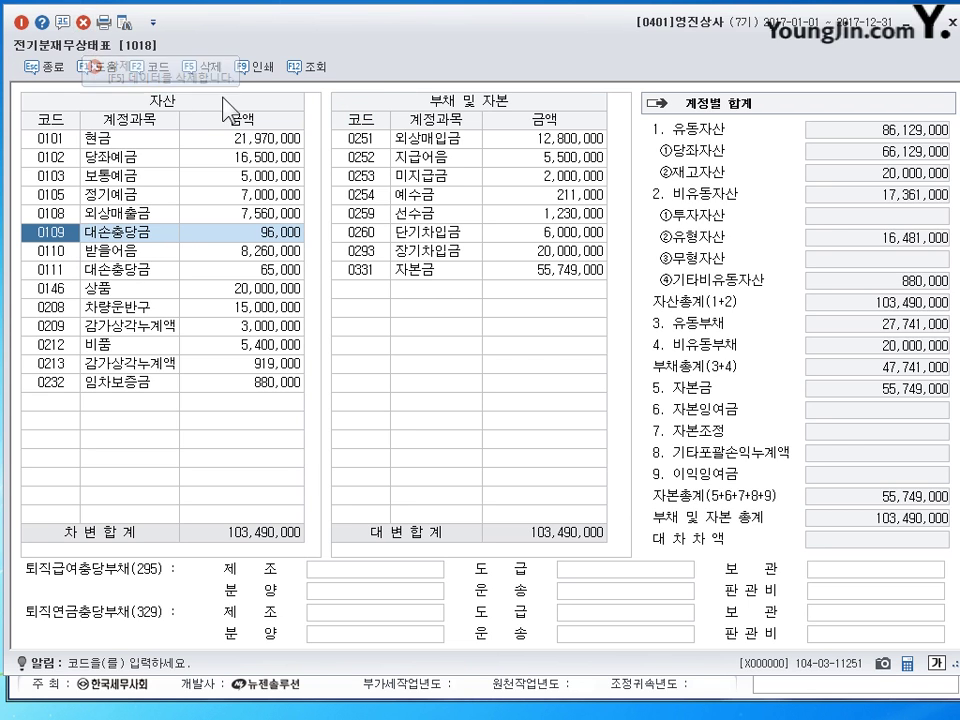
pyautogui.click(204, 72)
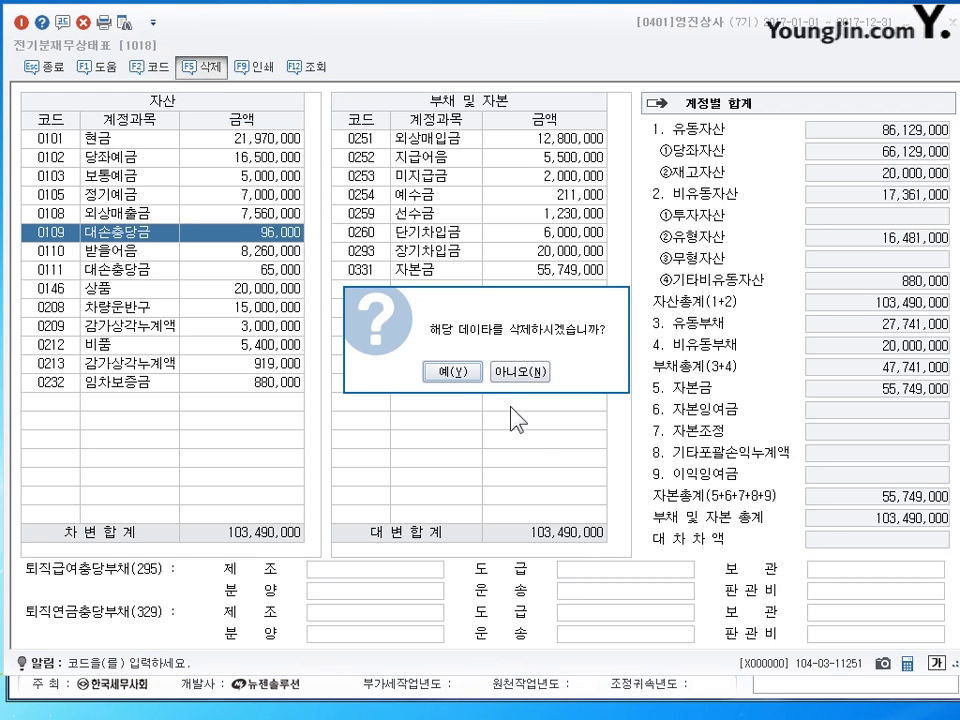
pyautogui.press('Return')
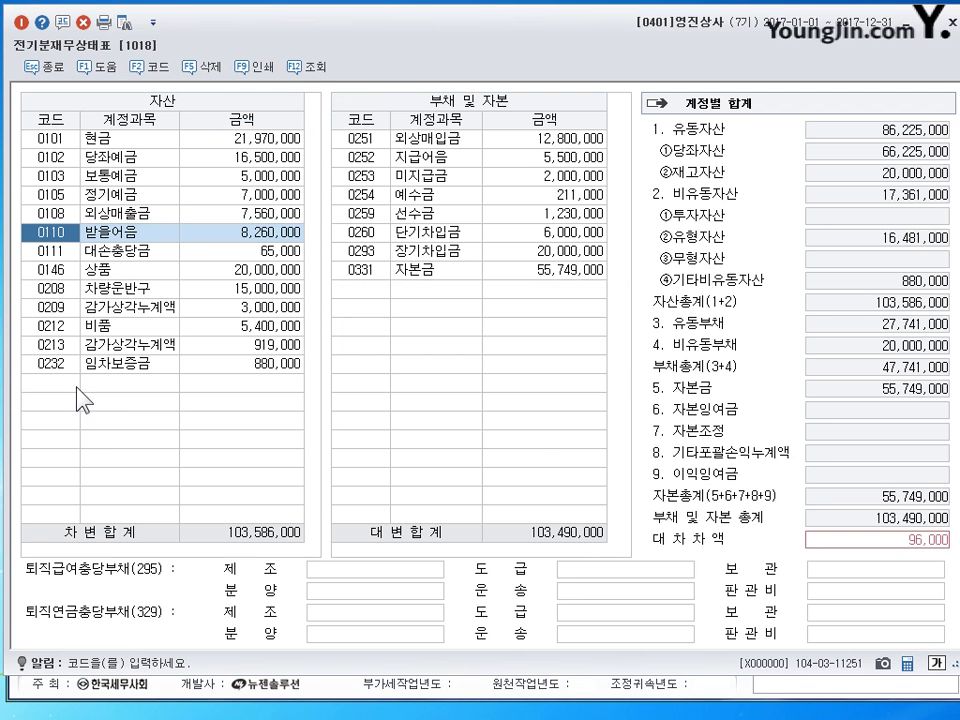
# Step: Find the 대손충당금 account belonging to 외상매출금 (code 0109) by name and add it on the next empty assets row with 96,000
pyautogui.click(77, 386)
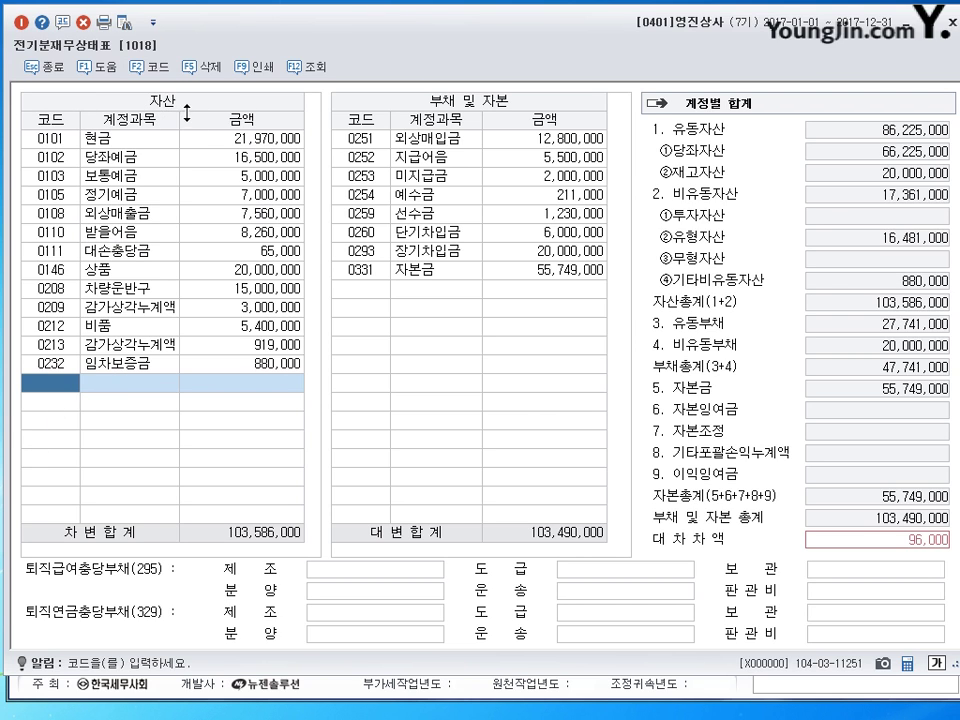
pyautogui.click(57, 380)
pyautogui.write('대손')
pyautogui.press('Return')
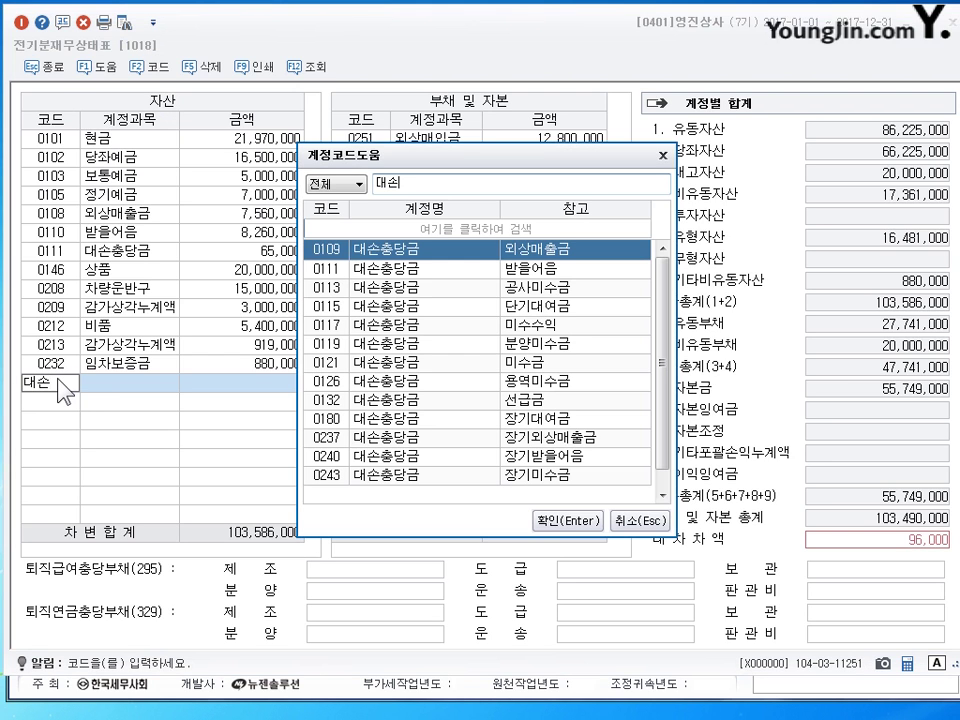
pyautogui.click(565, 520)
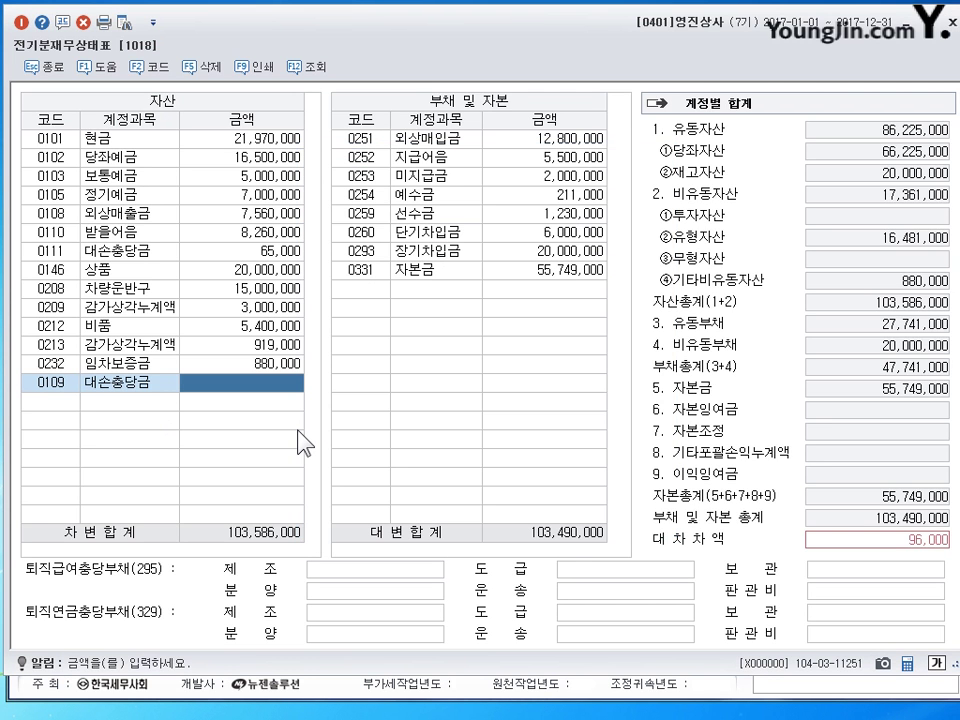
pyautogui.write('960000')
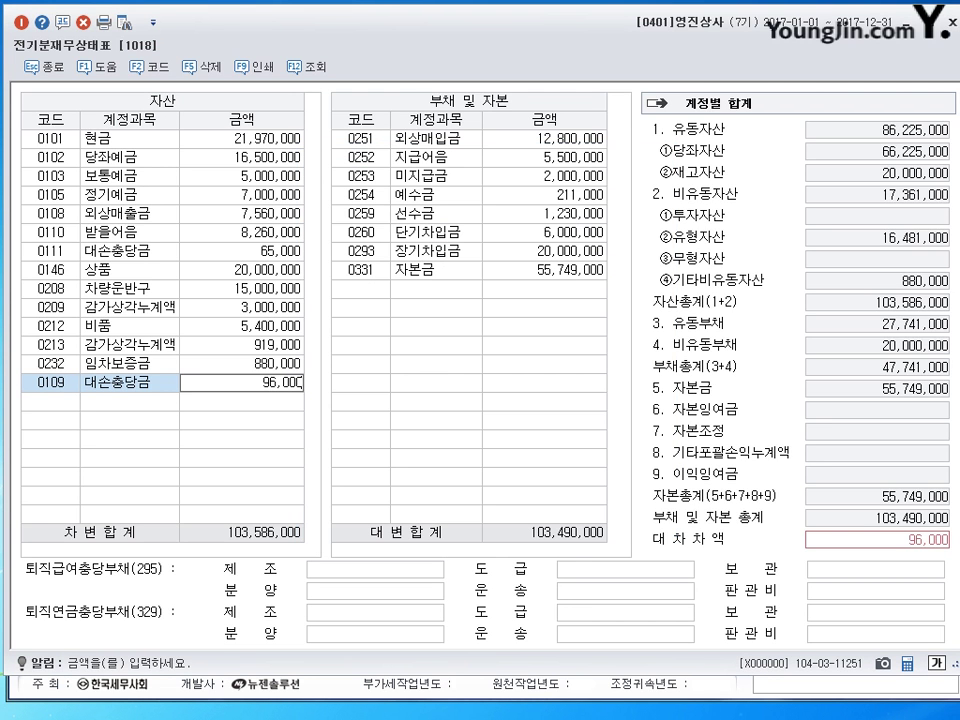
pyautogui.press('Return')
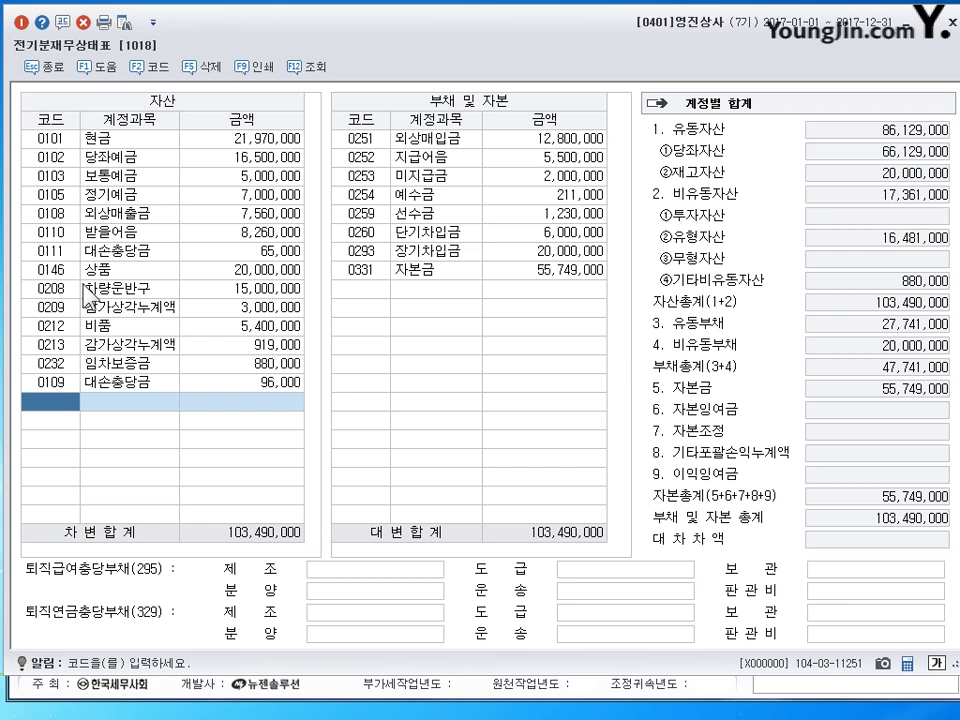
# Step: Re-query the balance sheet to sort the asset rows by account code, and select the 대손충당금 row (0109) under 외상매출금
pyautogui.click(138, 214)
pyautogui.click(95, 383)
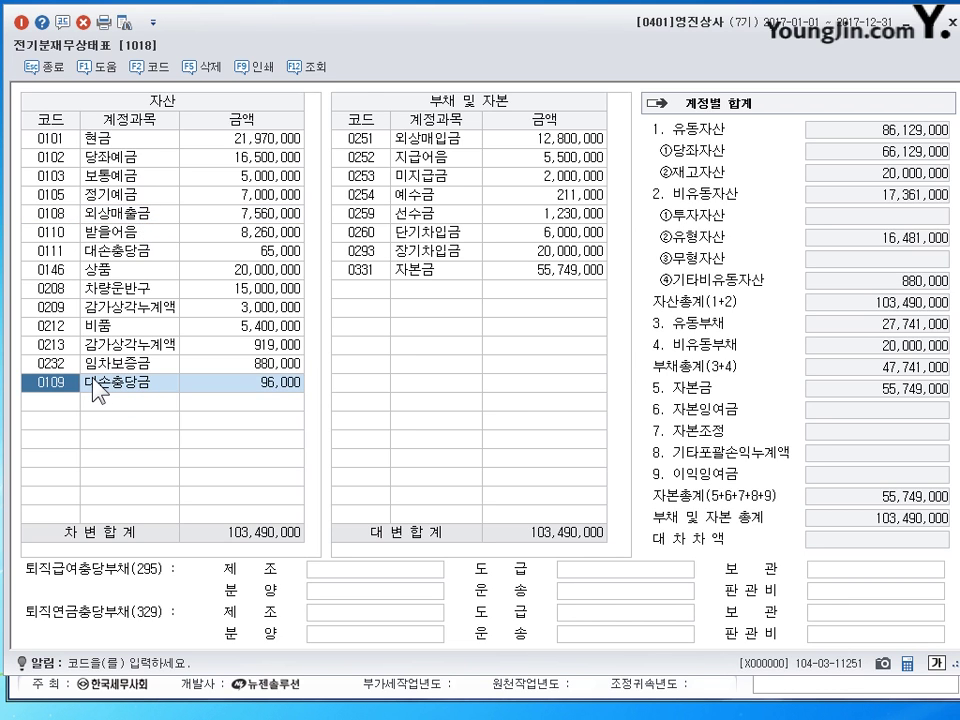
pyautogui.click(316, 70)
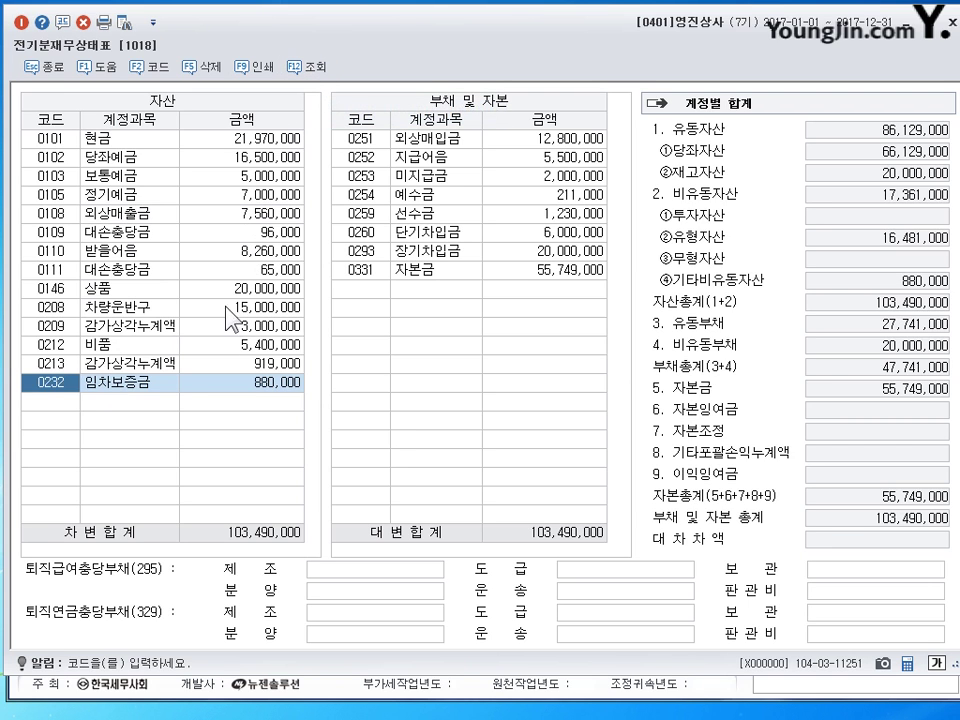
pyautogui.click(124, 232)
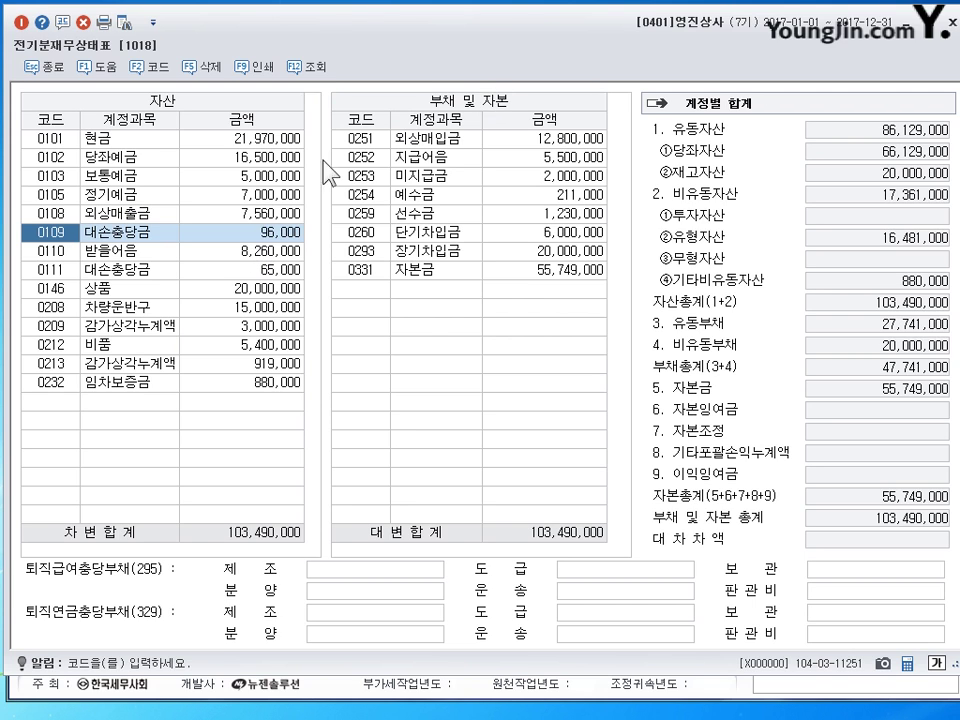
pyautogui.click(322, 80)
pyautogui.click(62, 402)
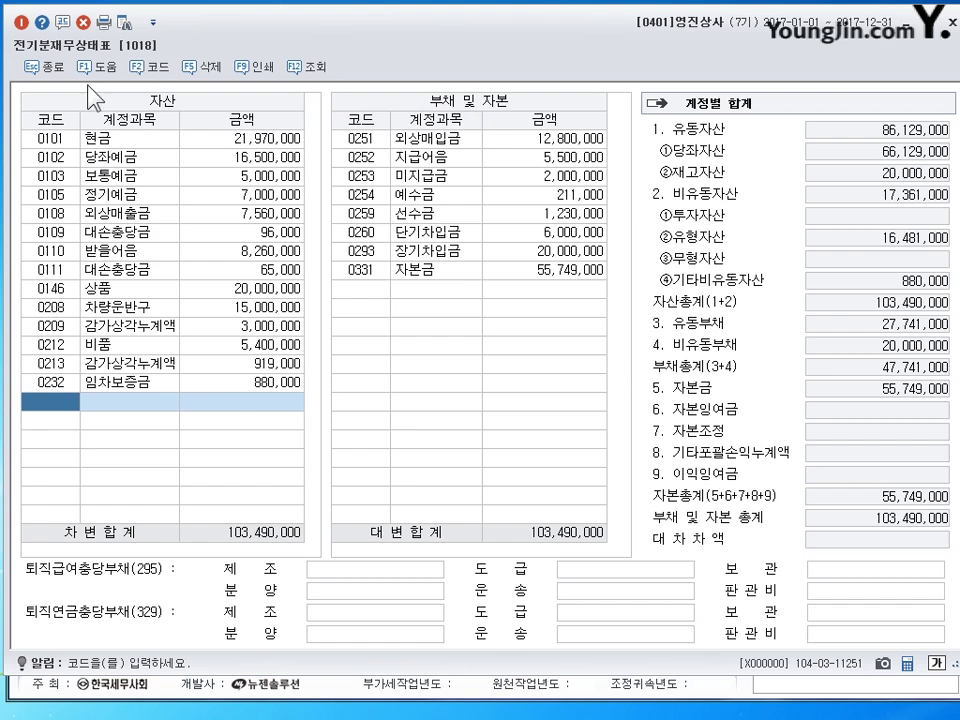
pyautogui.click(100, 234)
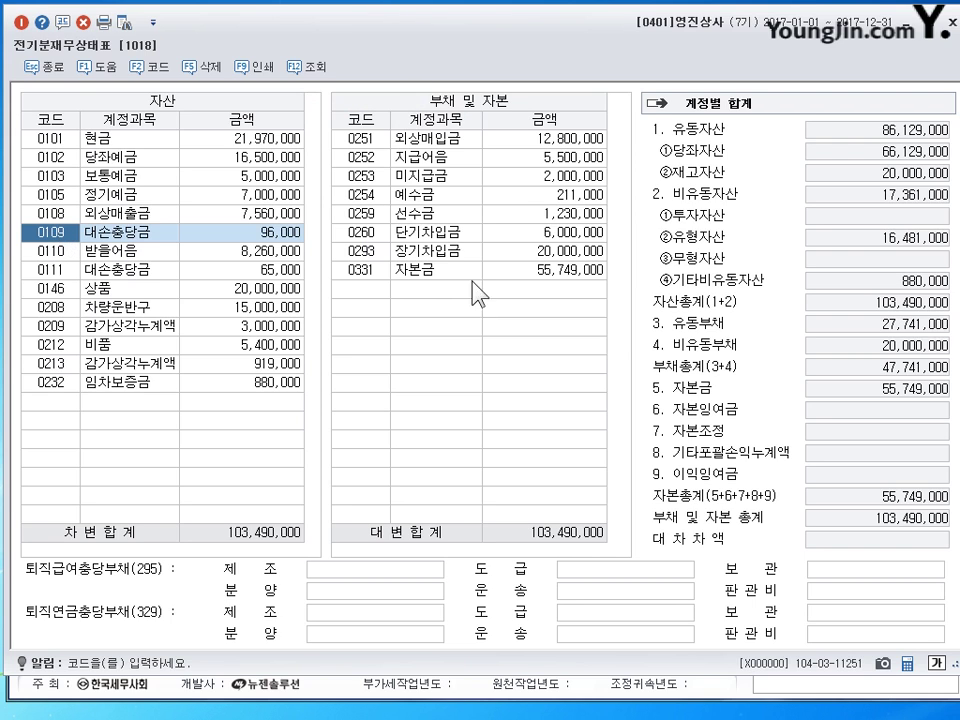
# Step: Overwrite the 예수금 (0254) amount with 200,000, and set it back to 211,000
pyautogui.click(560, 196)
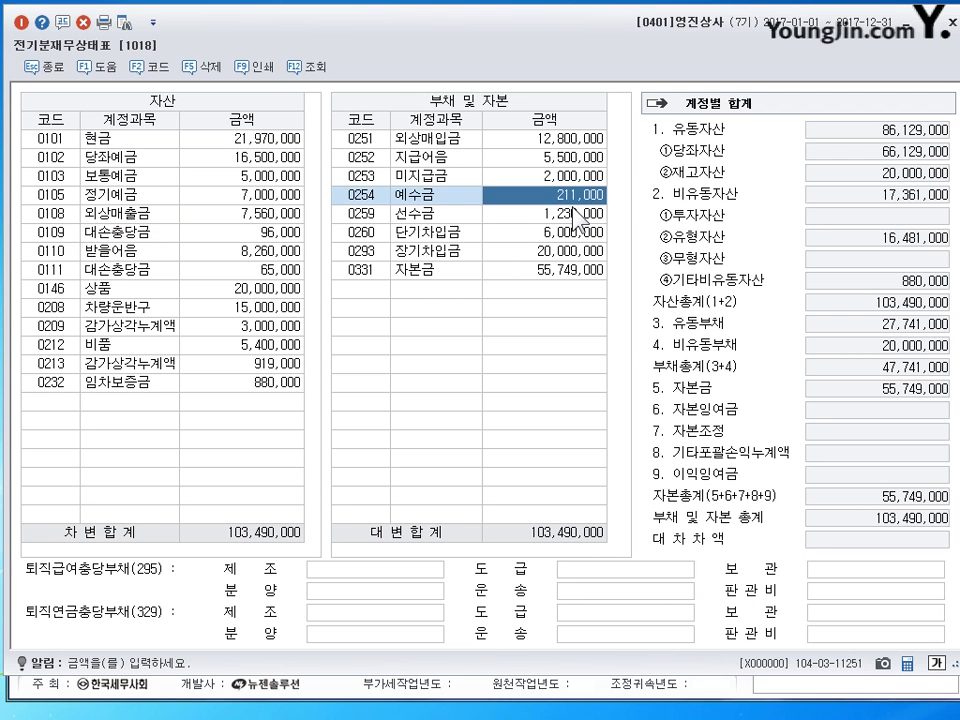
pyautogui.write('200000')
pyautogui.press('Return')
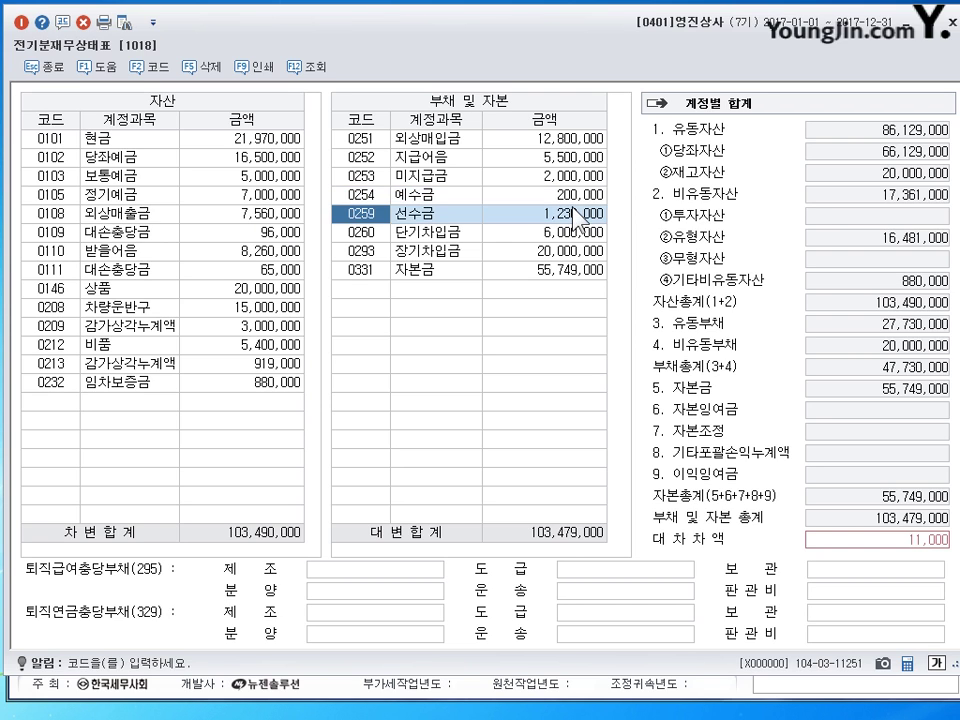
pyautogui.click(576, 198)
pyautogui.write('211000')
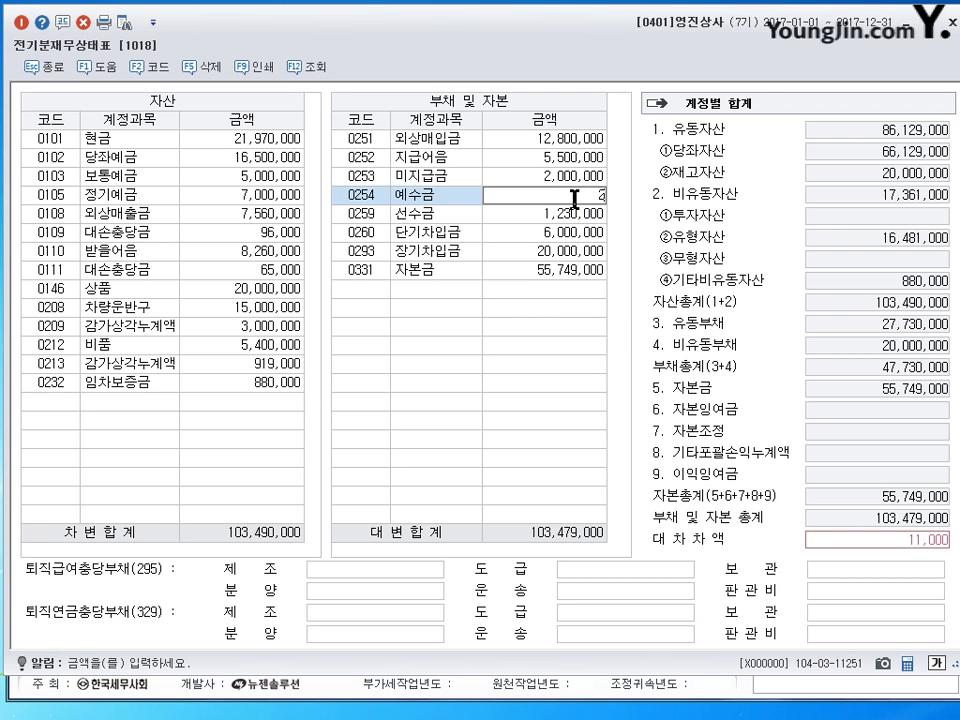
pyautogui.press('Return')
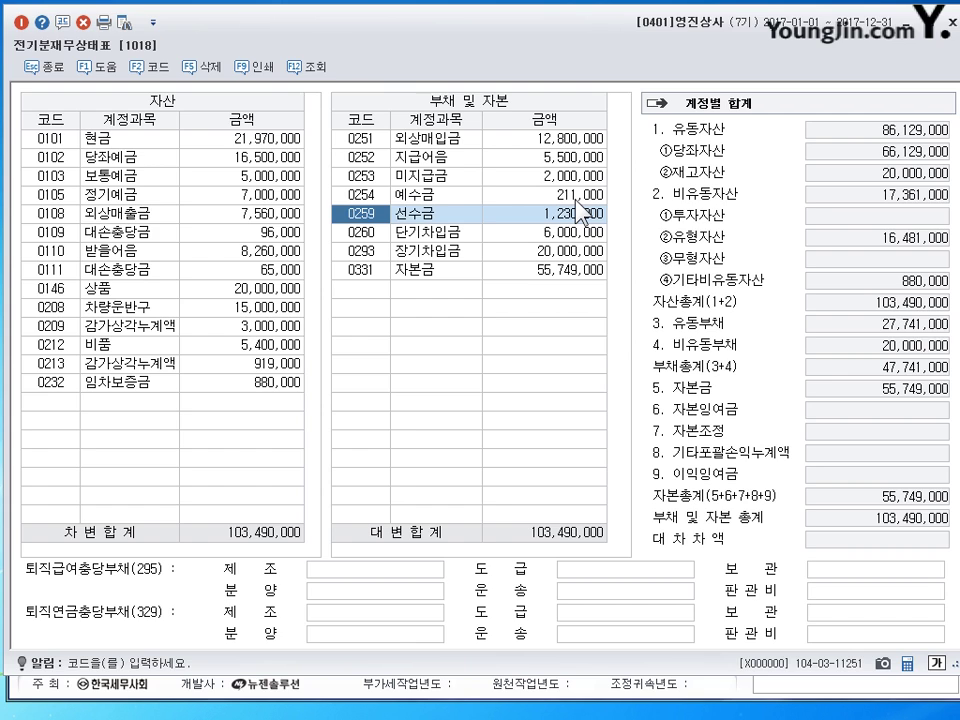